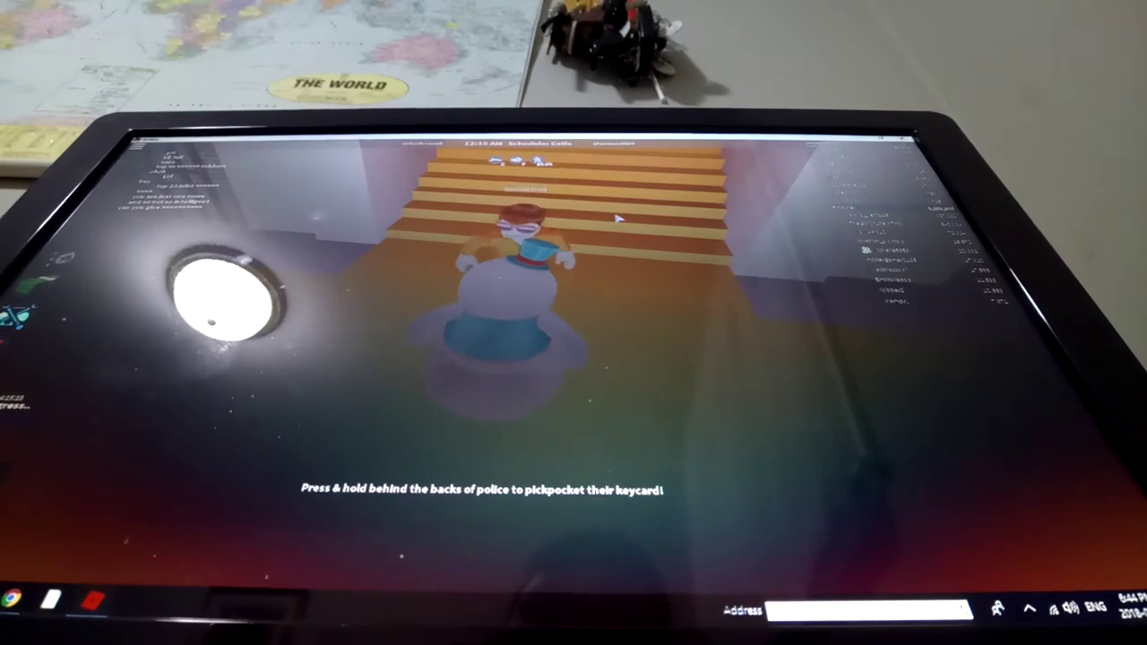
# Step: Walk the snowman up the stairs and through the prison halls to the fenced yard
pyautogui.press('w')
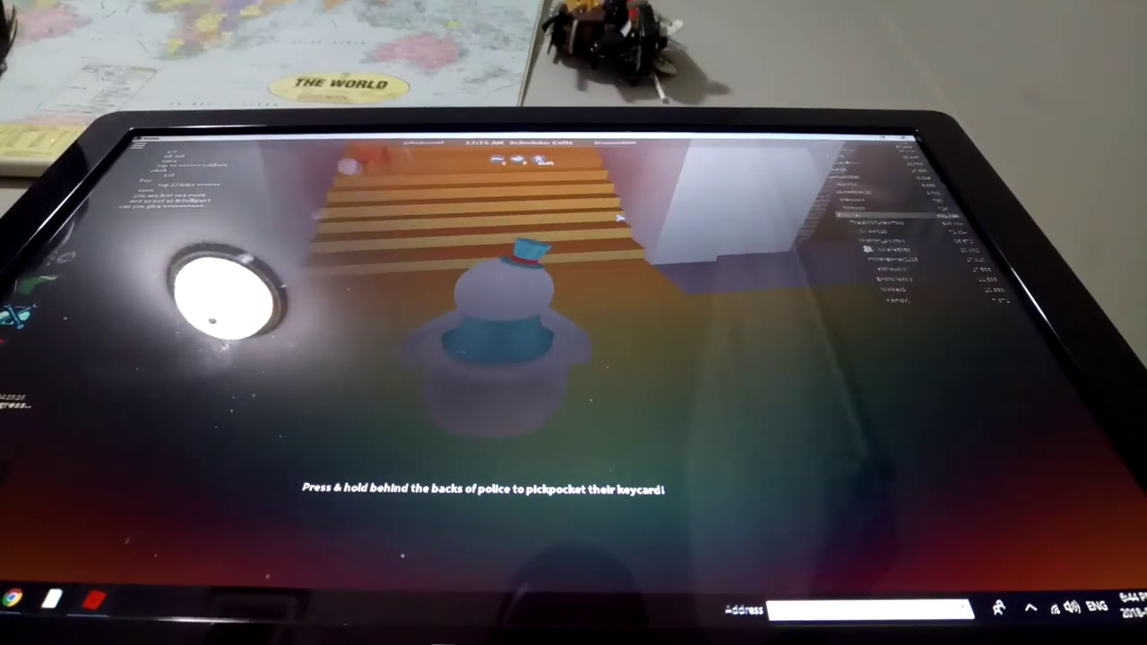
pyautogui.press('w')
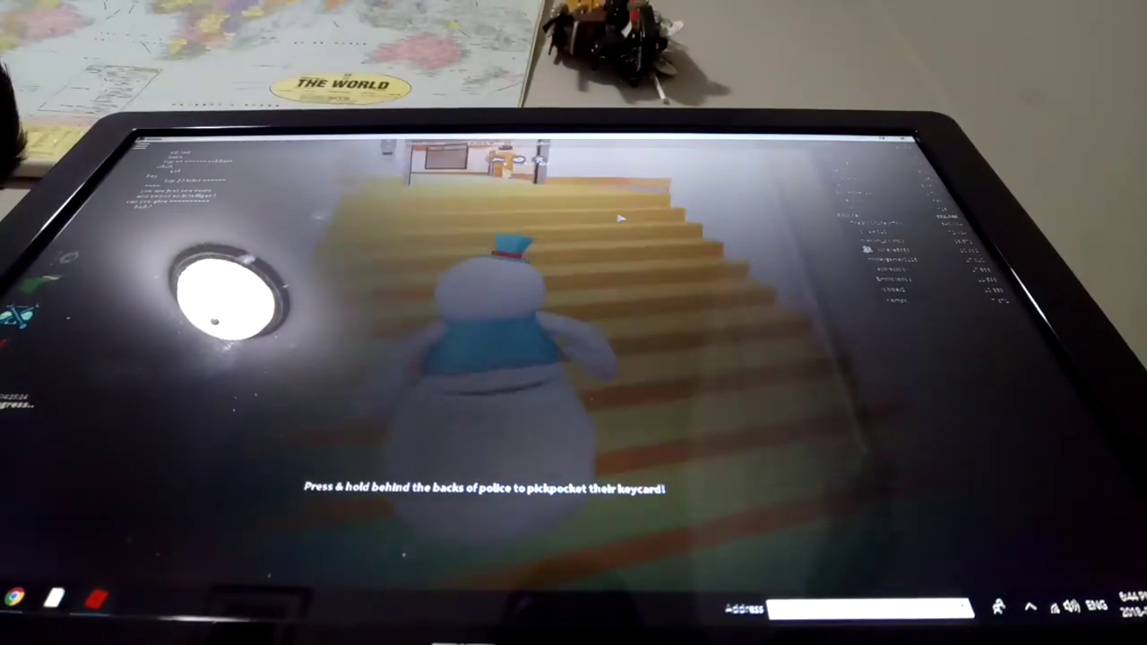
pyautogui.press('w')
pyautogui.press('w')
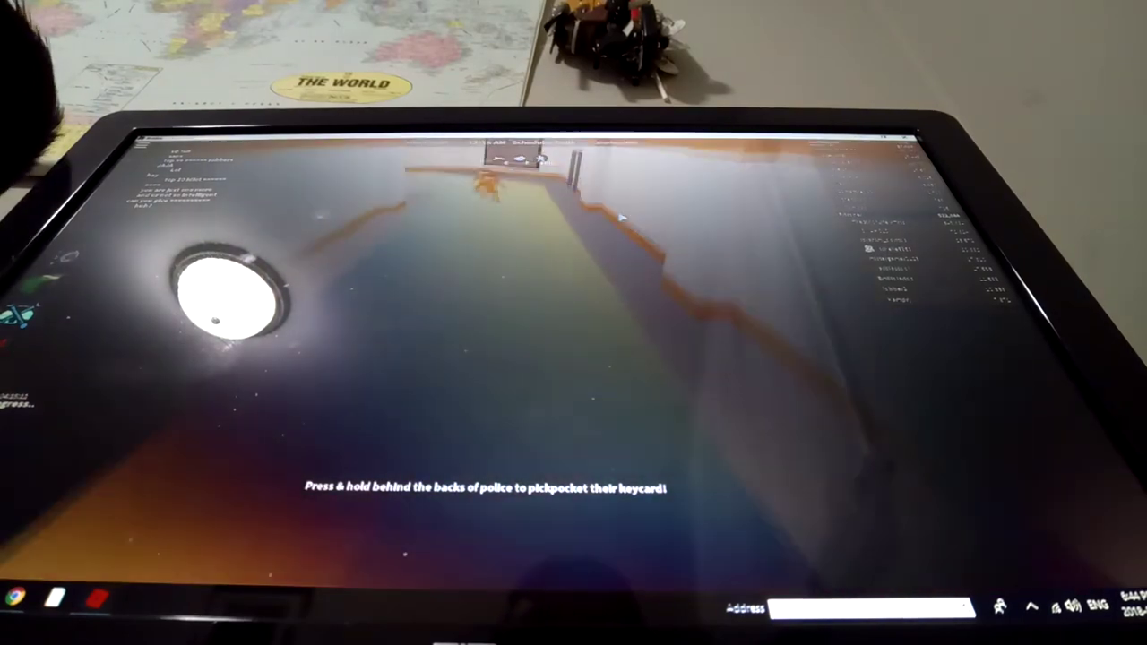
pyautogui.press('w')
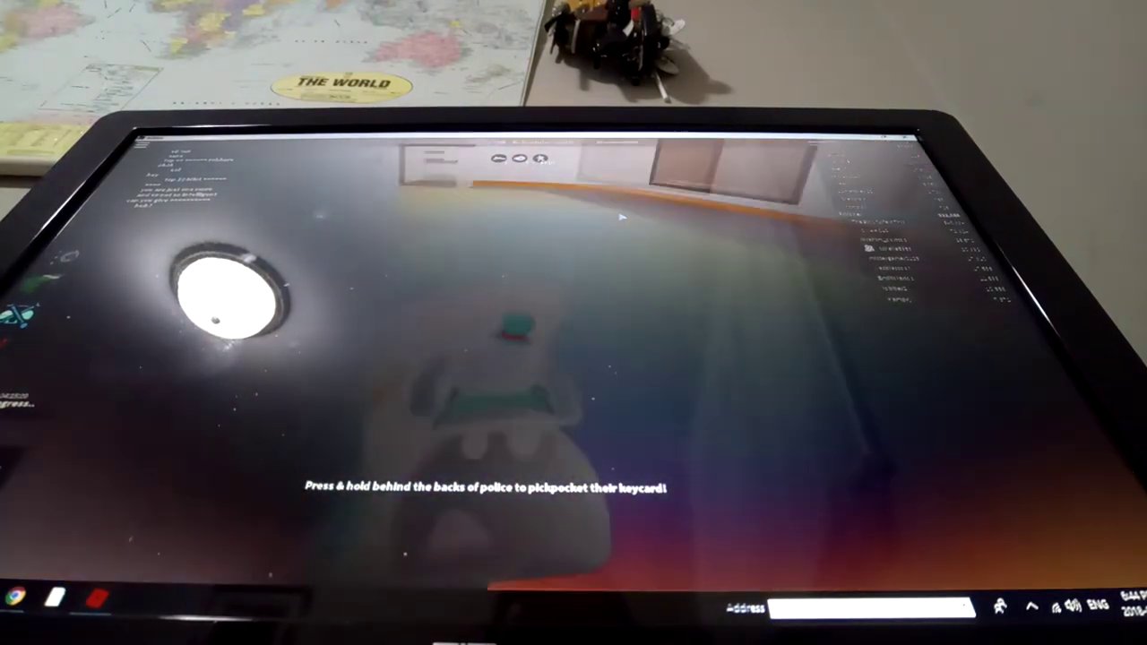
pyautogui.press('w')
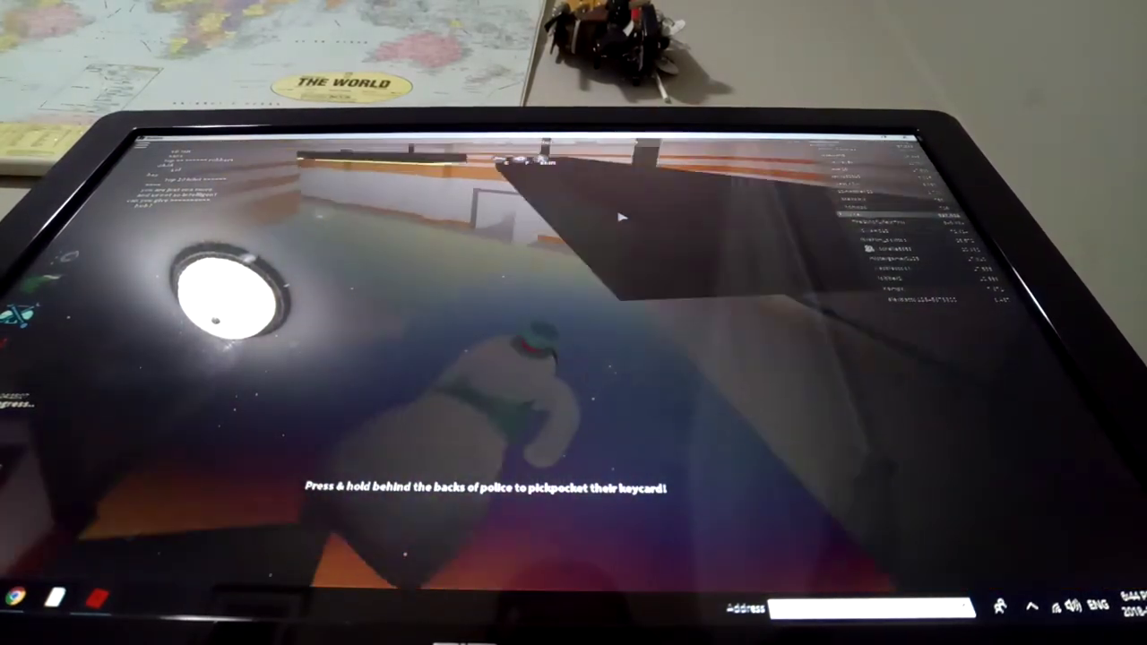
pyautogui.press('w')
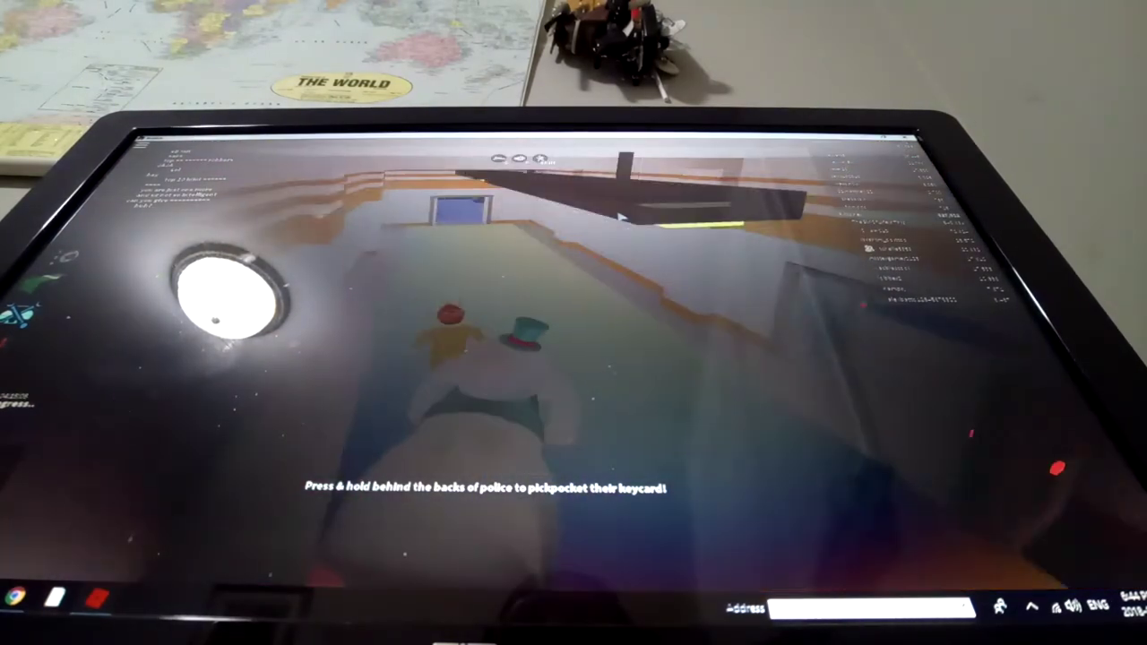
pyautogui.press('w')
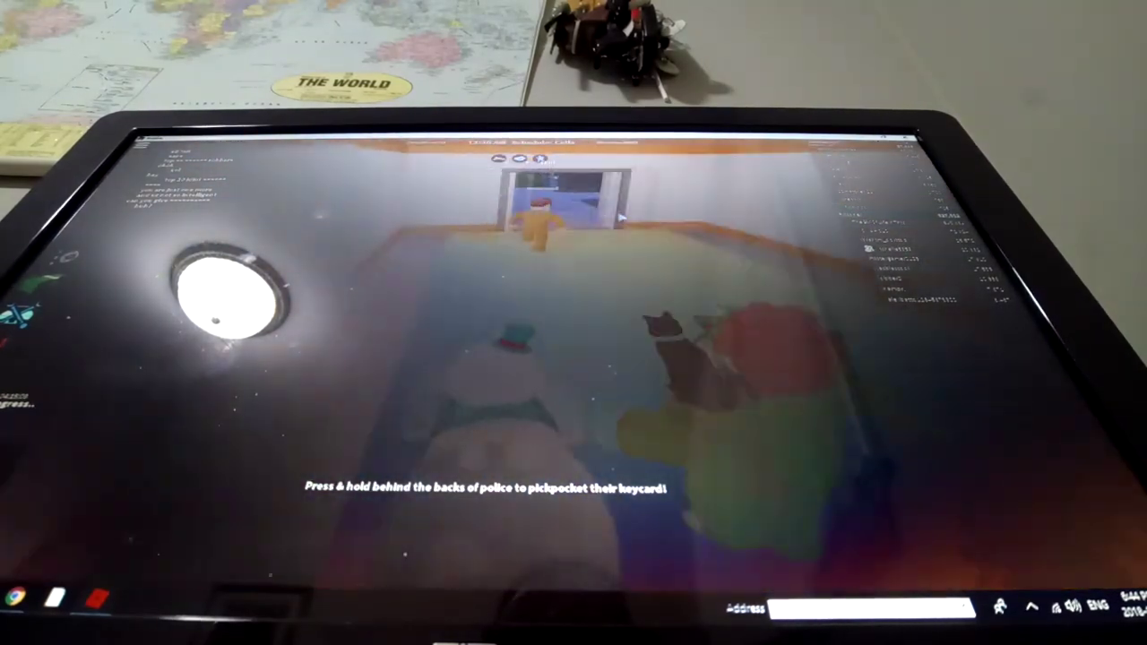
pyautogui.press('w')
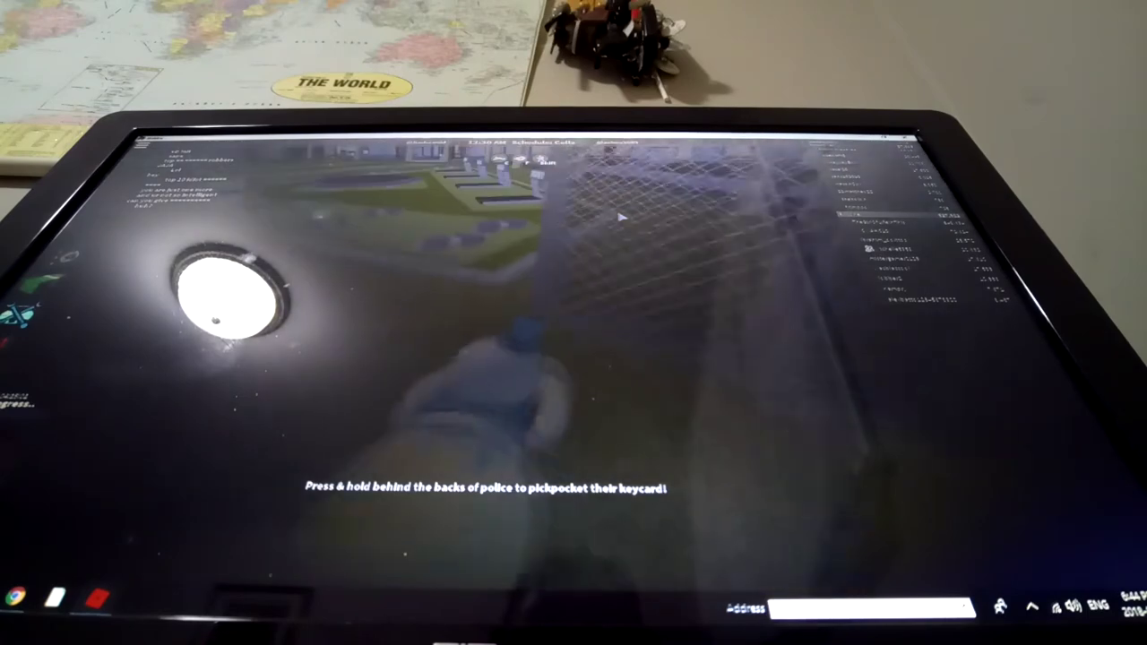
pyautogui.press('w')
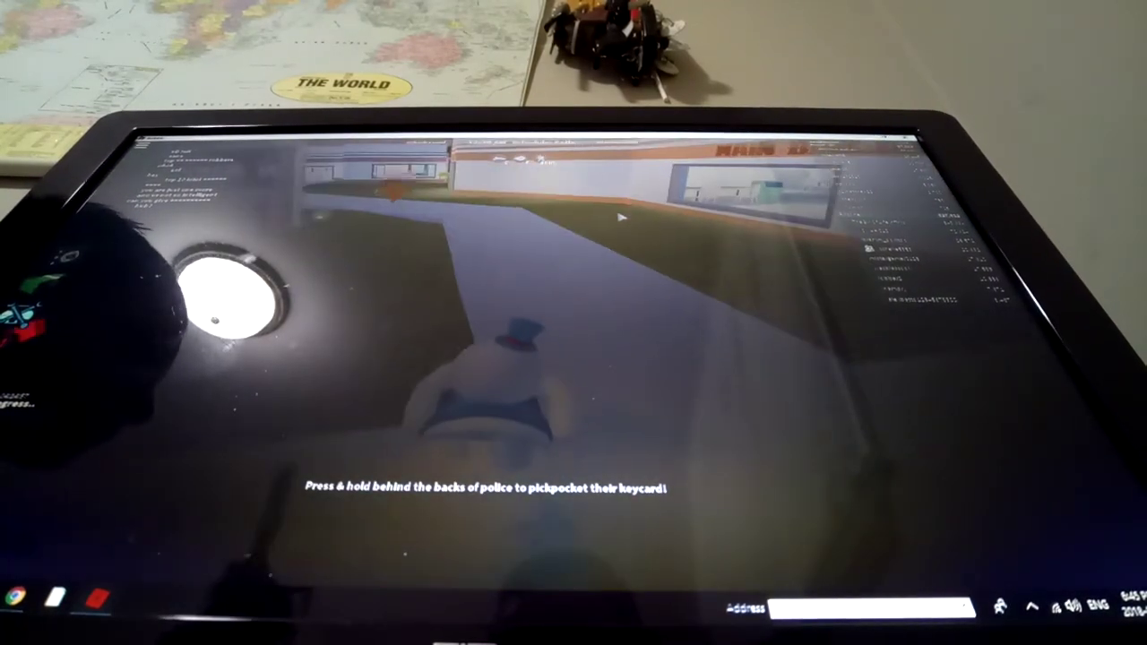
# Step: Cross the courtyard past the fence and trees toward the group of players
pyautogui.press('w')
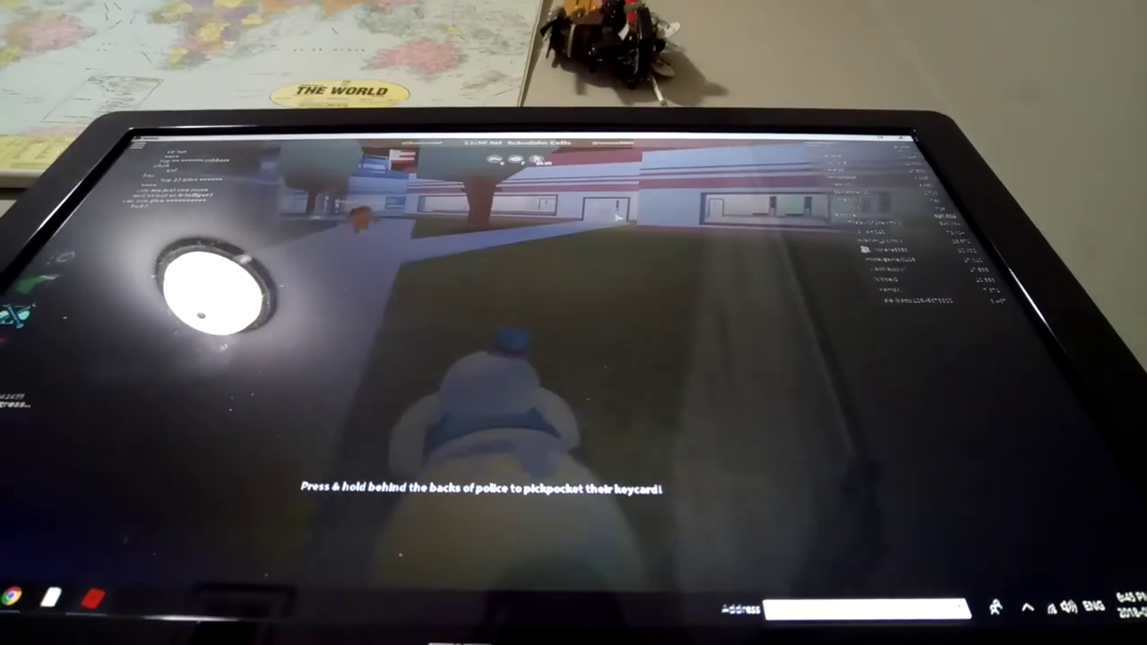
pyautogui.press('w')
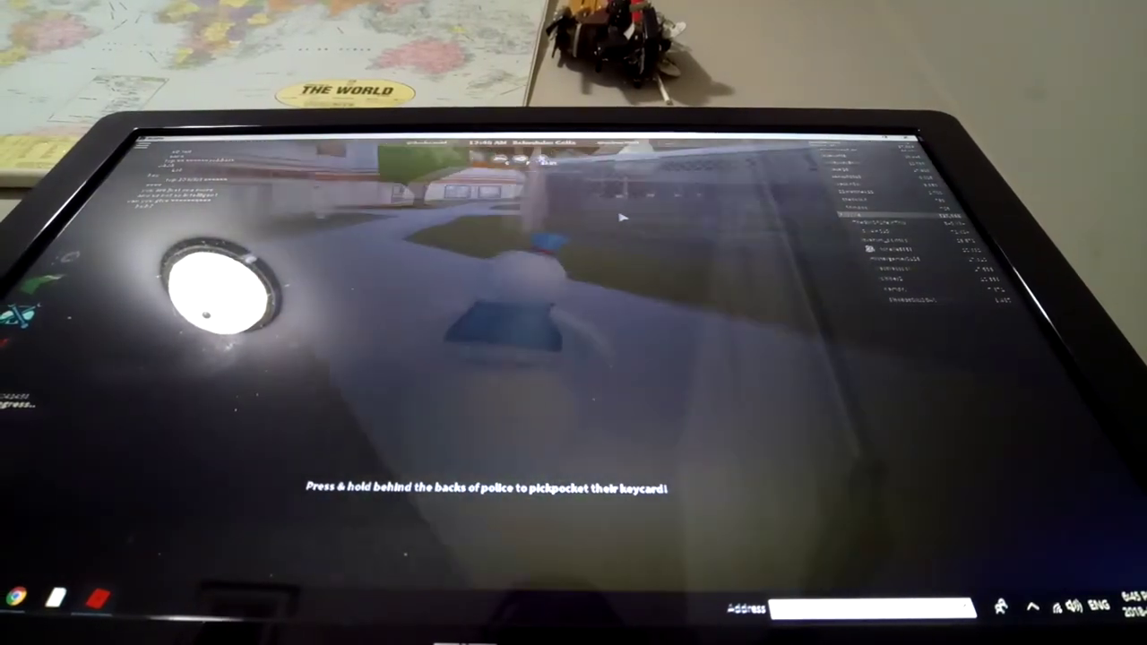
pyautogui.press('w')
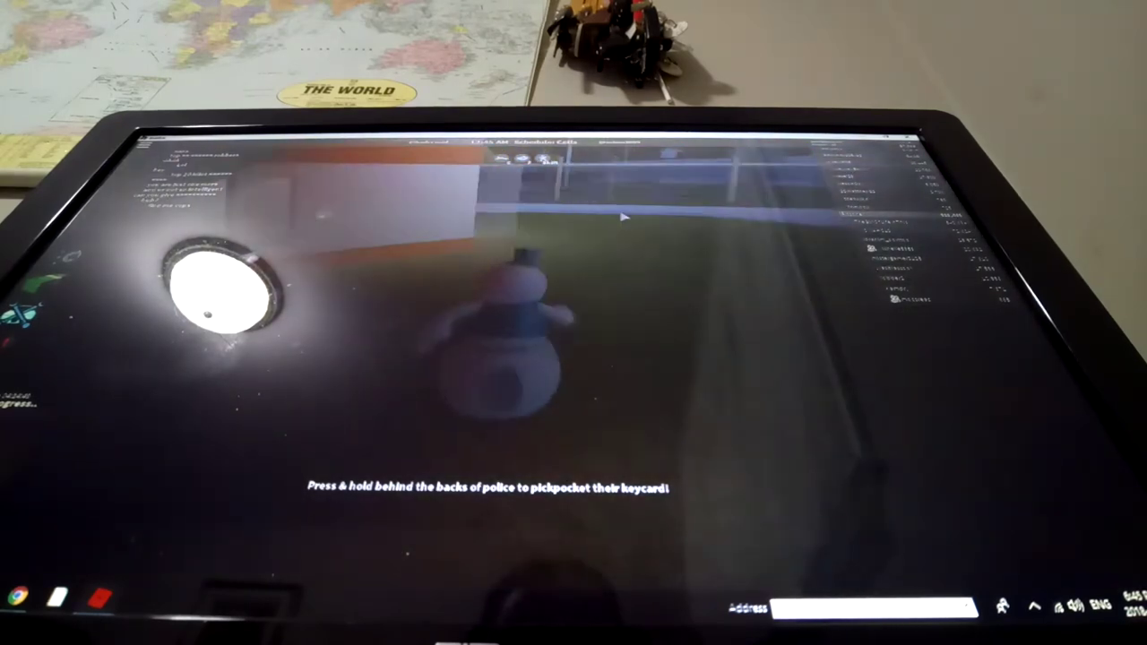
pyautogui.press('w')
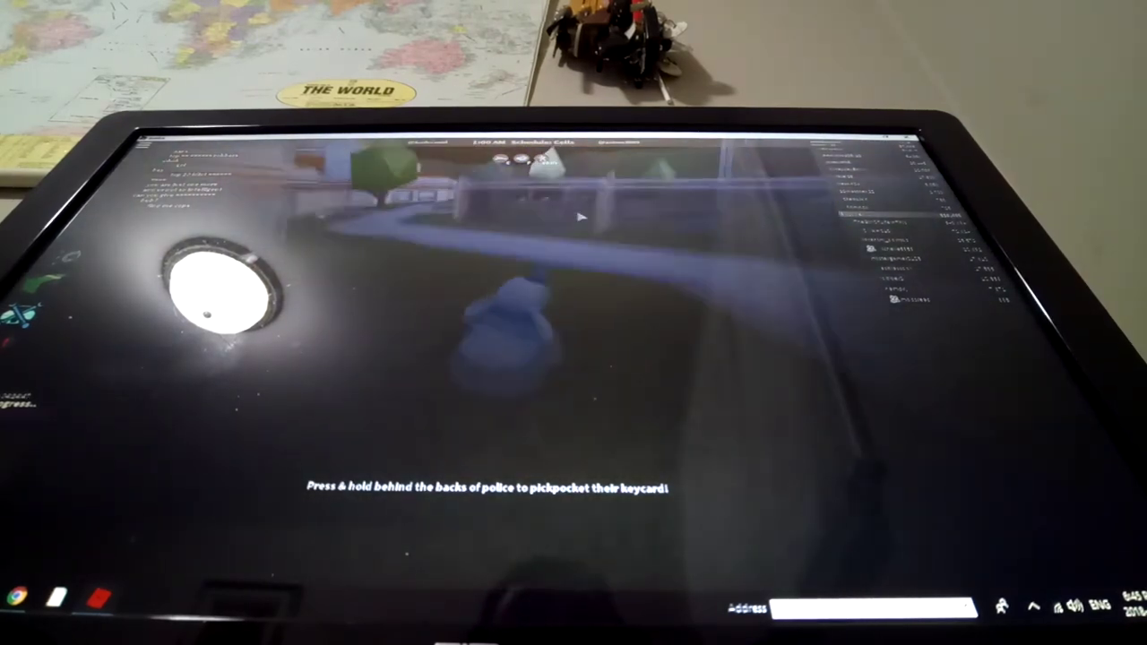
pyautogui.press('w')
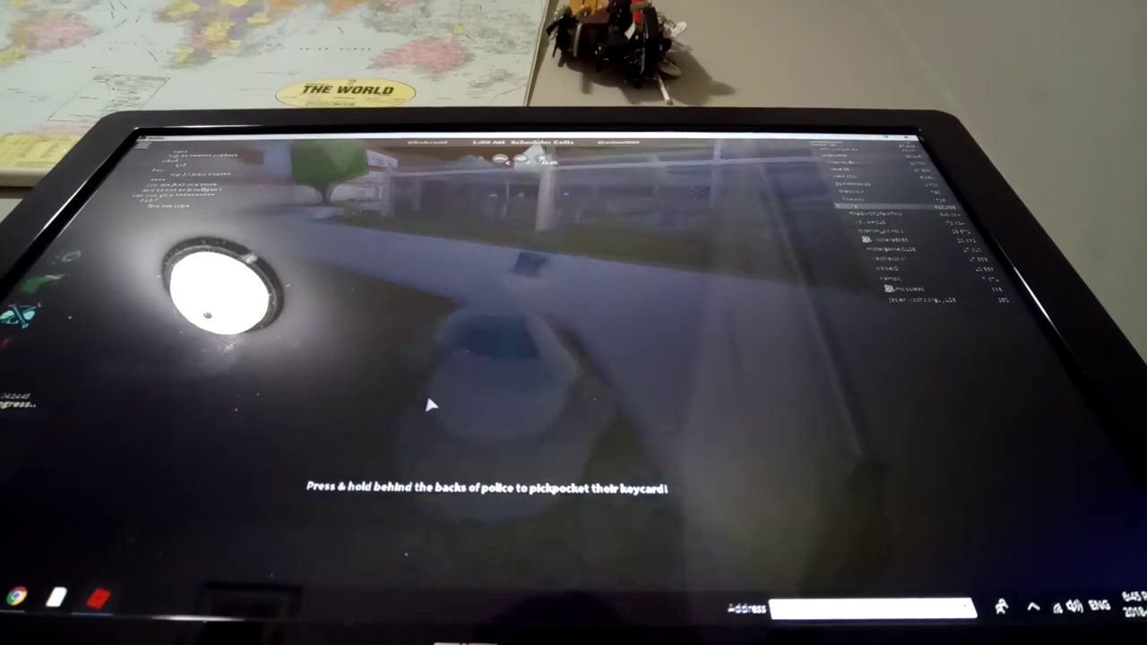
pyautogui.scroll(3, 426, 392)
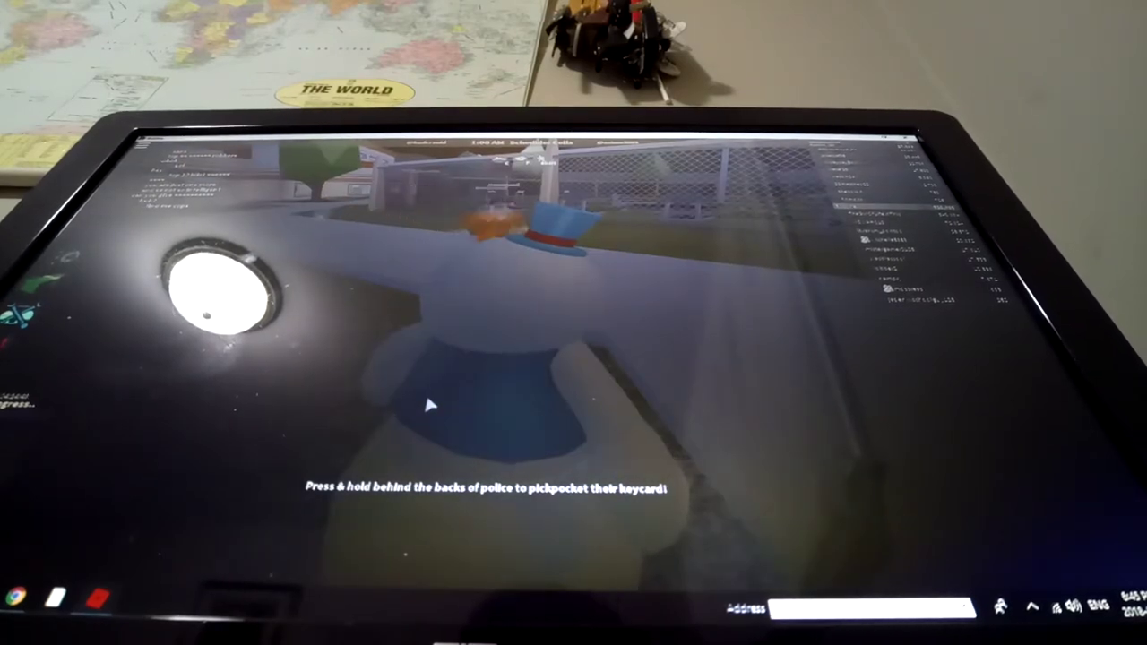
pyautogui.press('w')
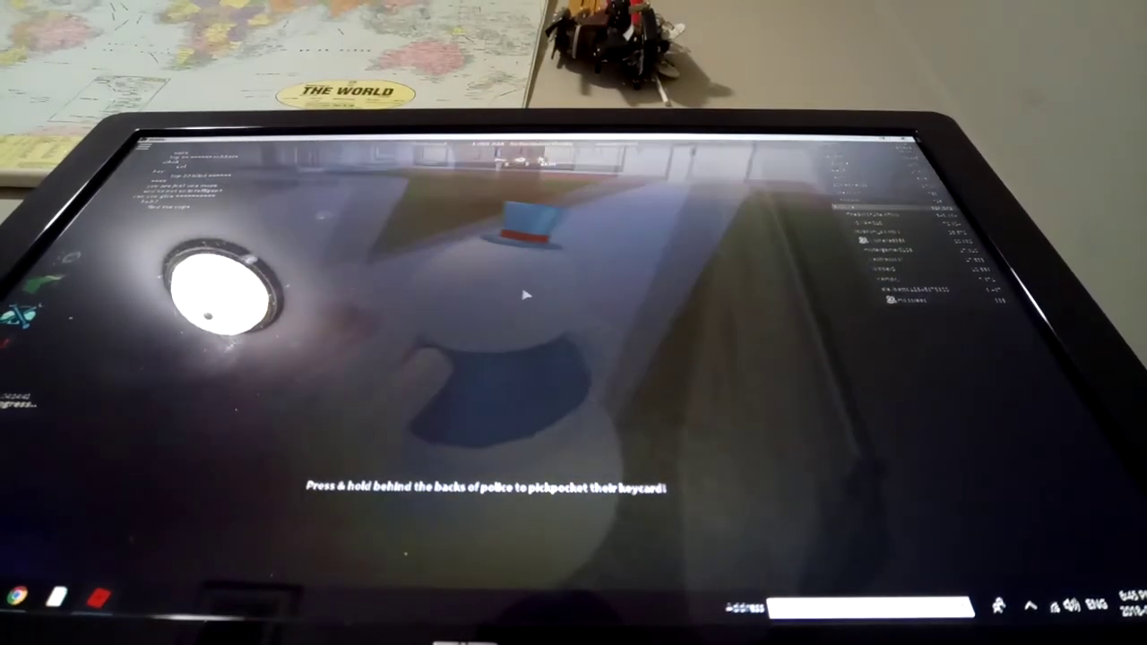
pyautogui.moveTo(524, 294); pyautogui.dragTo(601, 296)
pyautogui.scroll(-3, 691, 312)
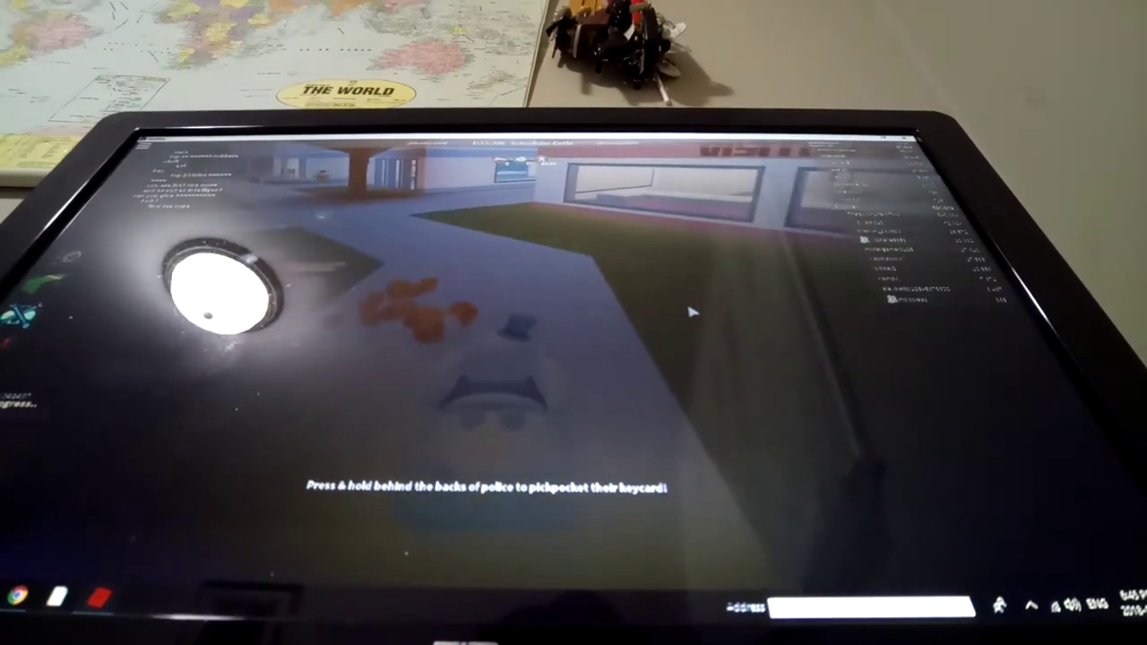
pyautogui.press('w')
pyautogui.press('w')
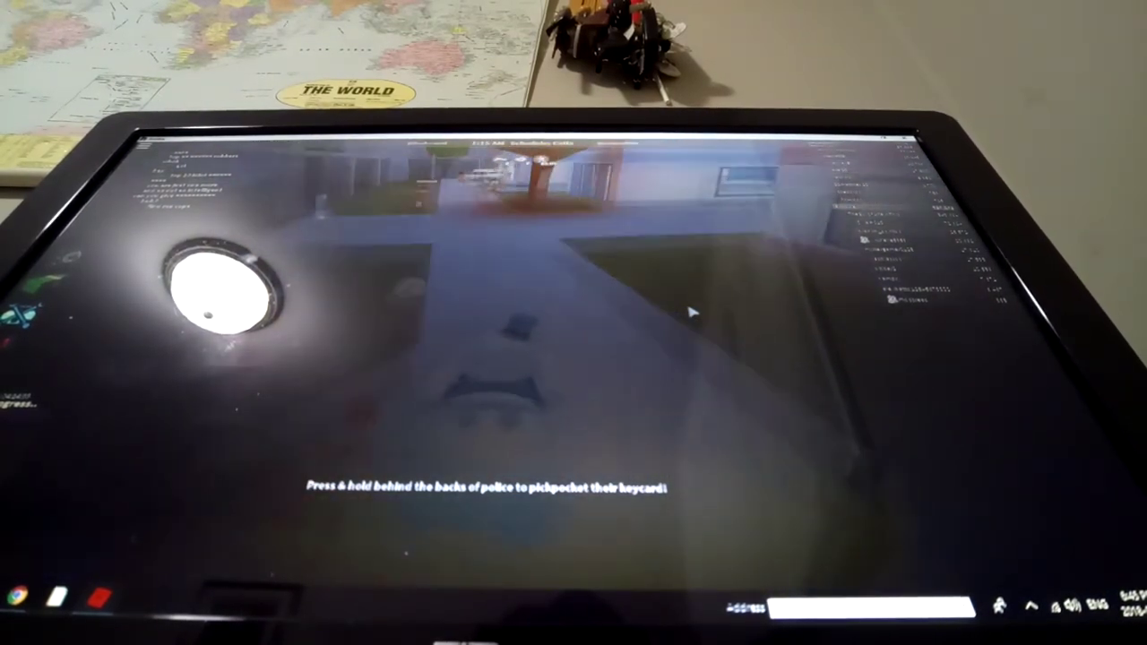
pyautogui.press('w')
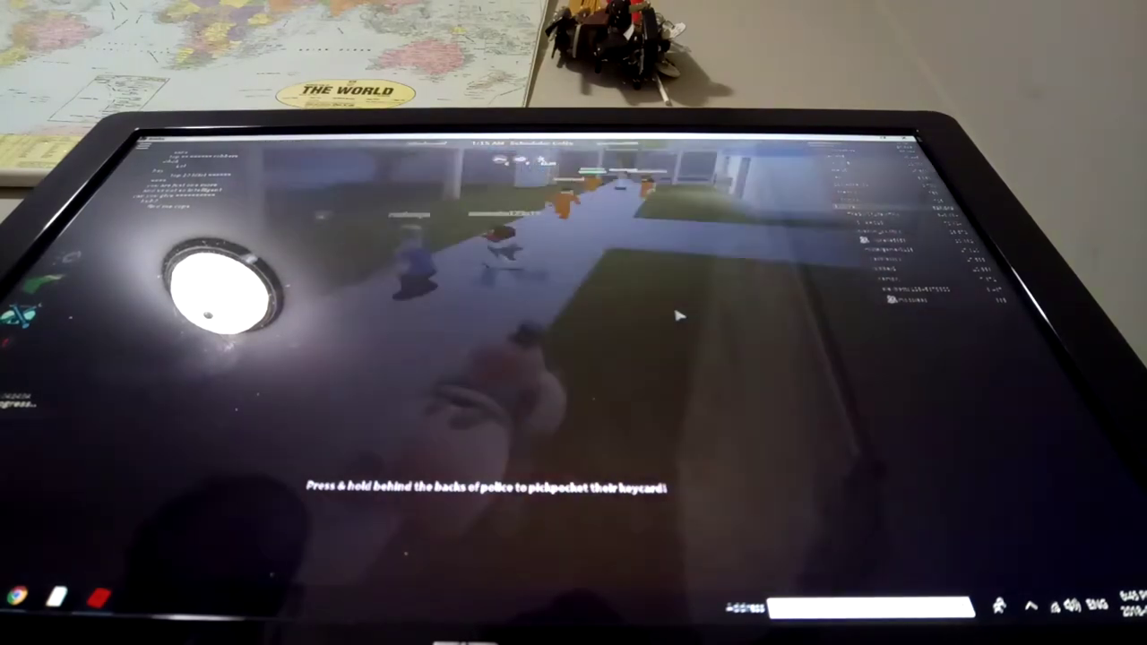
pyautogui.press('w')
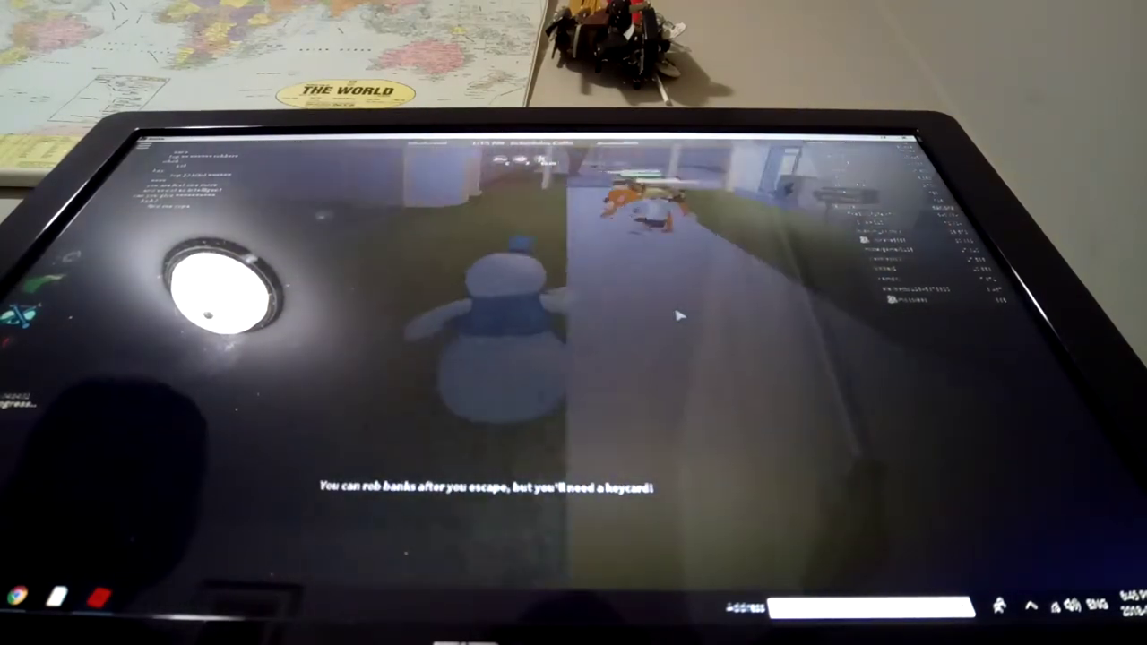
# Step: Pickpocket the police officer's keycard and head out along the outdoor path
pyautogui.press('w')
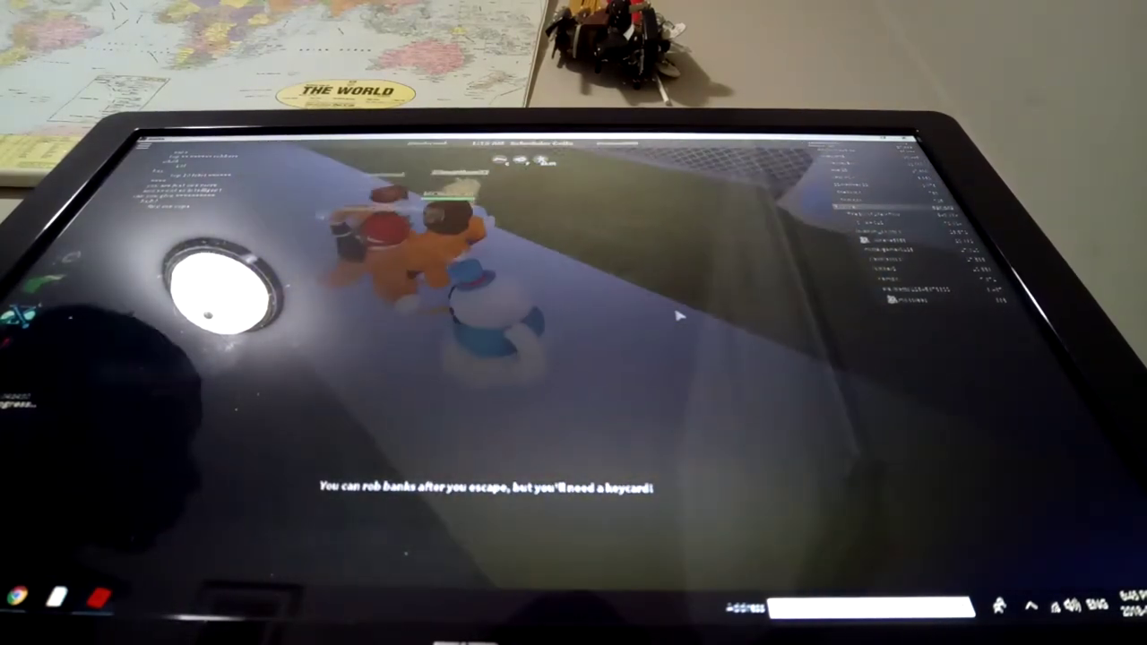
pyautogui.press('w')
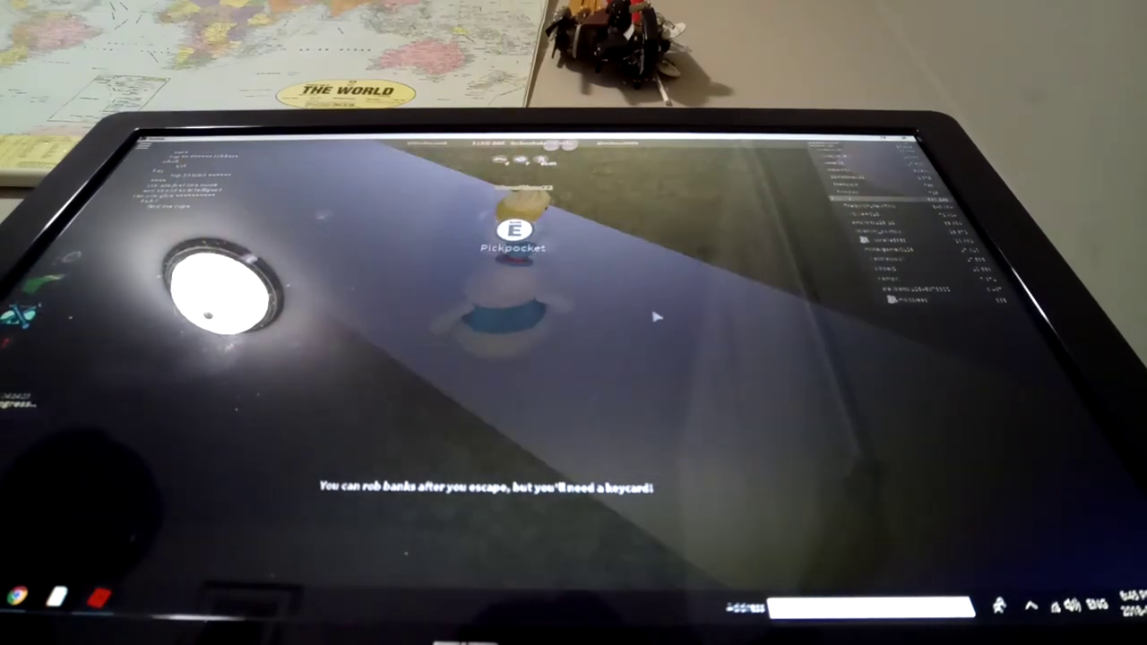
pyautogui.press('e')
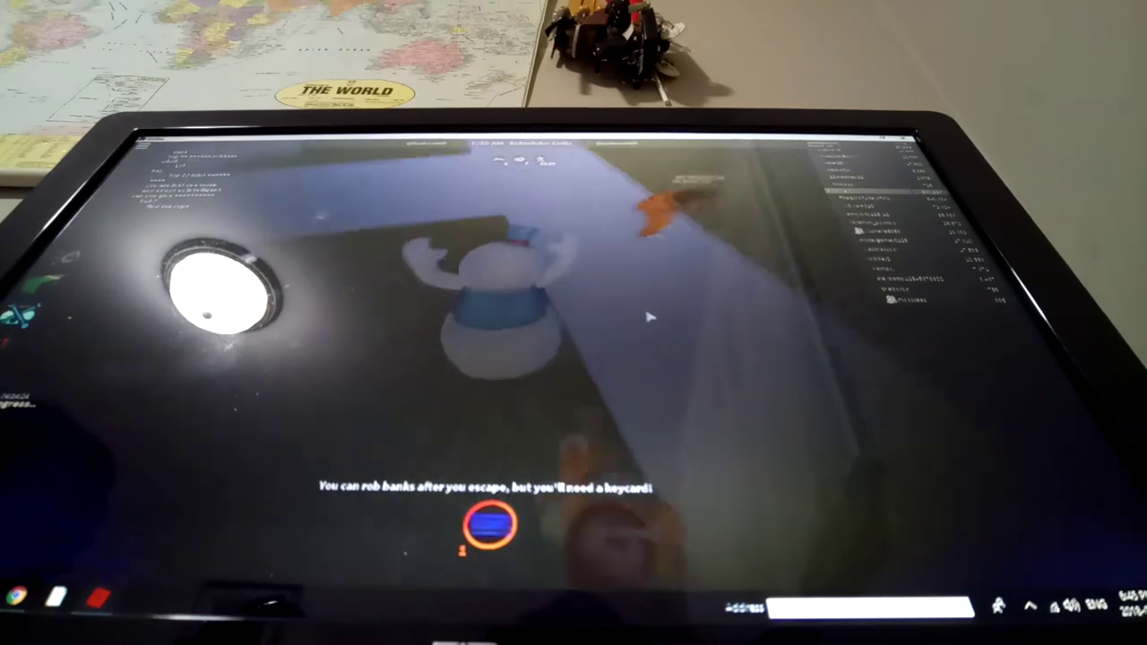
pyautogui.press('w')
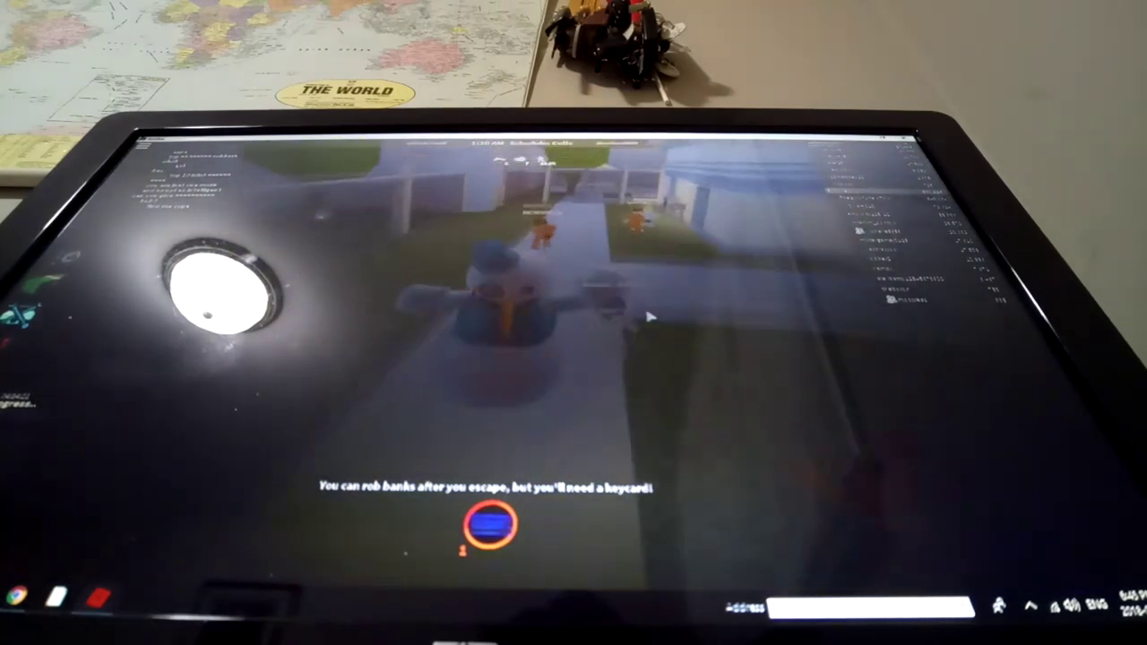
pyautogui.press('w')
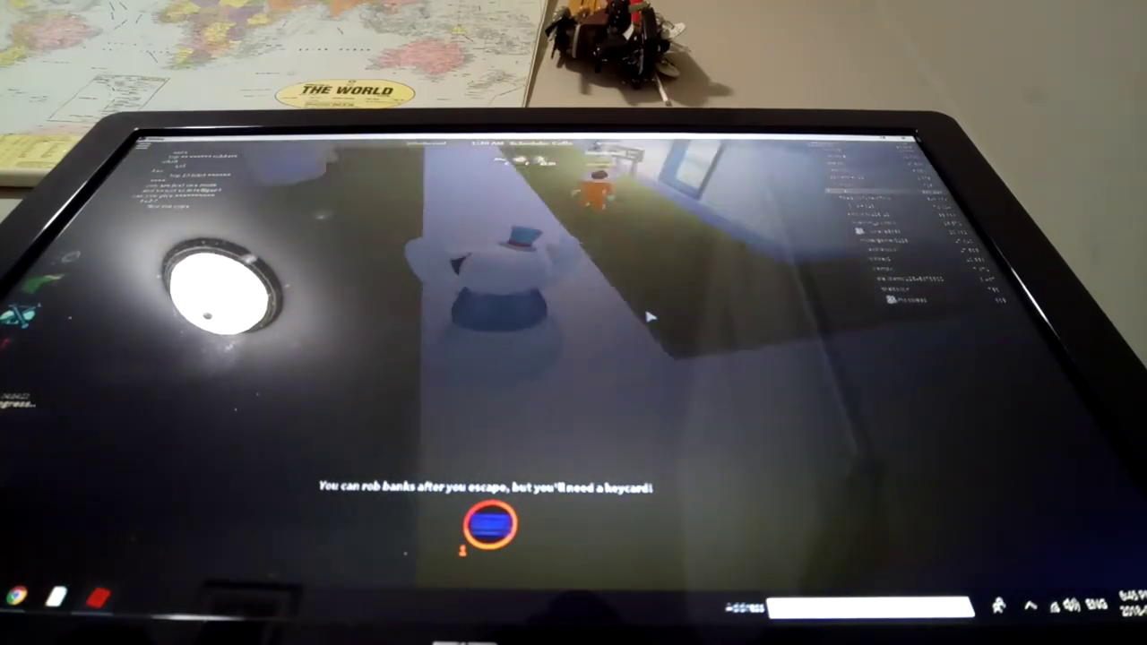
pyautogui.press('w')
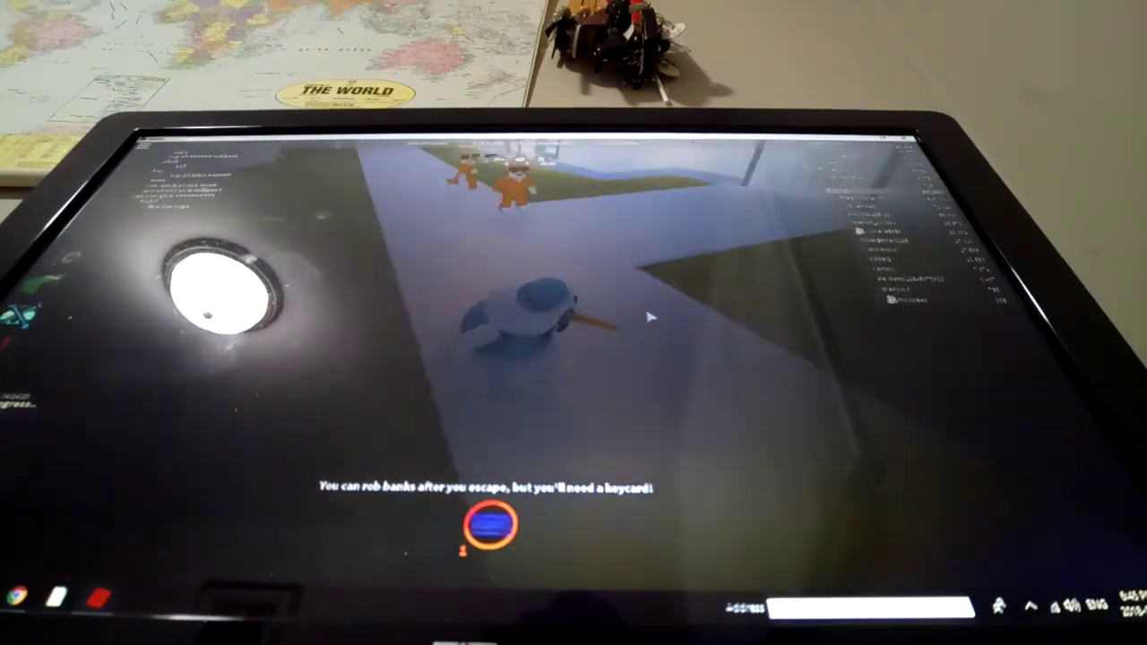
# Step: Enter the police building and reach the rifle display on the weapon wall
pyautogui.press('w')
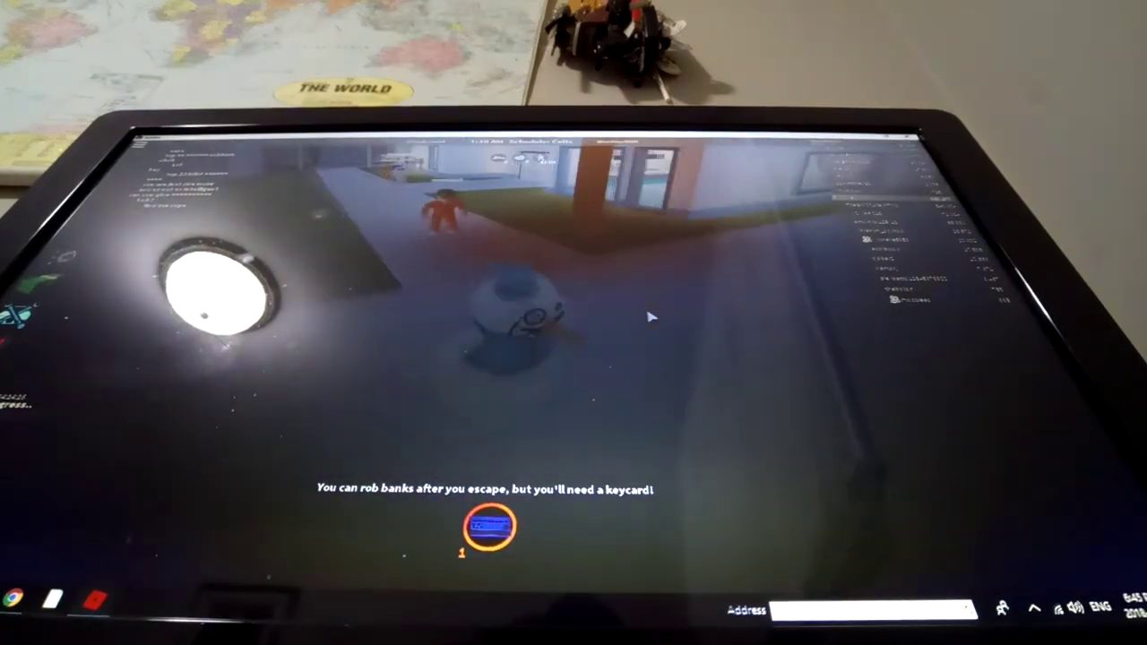
pyautogui.press('w')
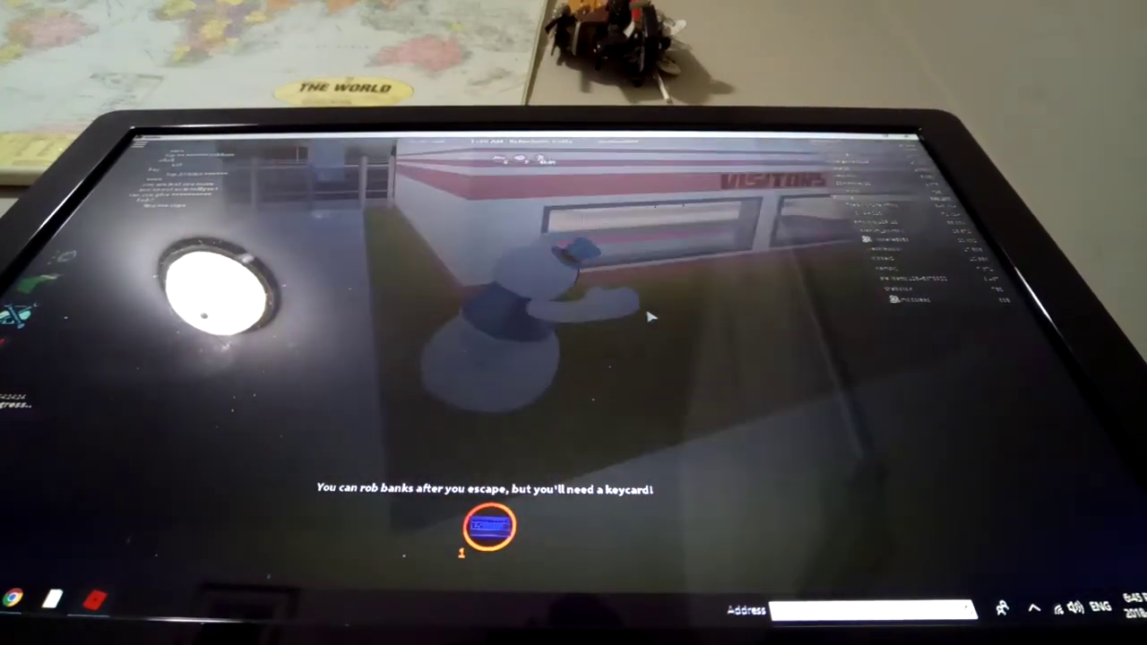
pyautogui.press('w')
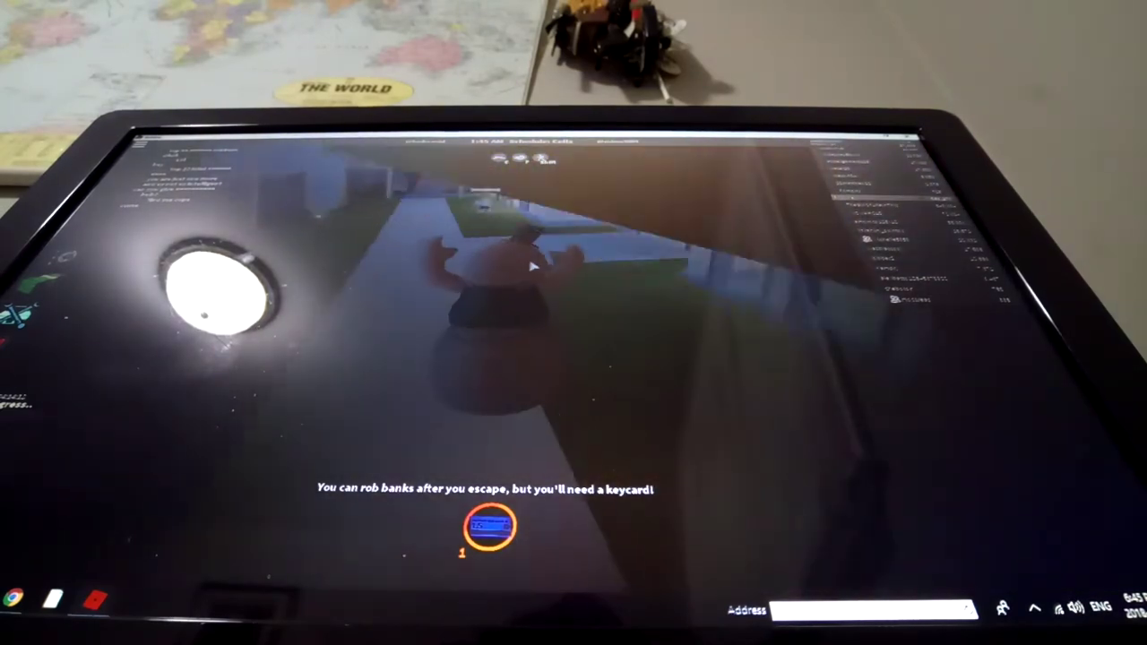
pyautogui.press('w')
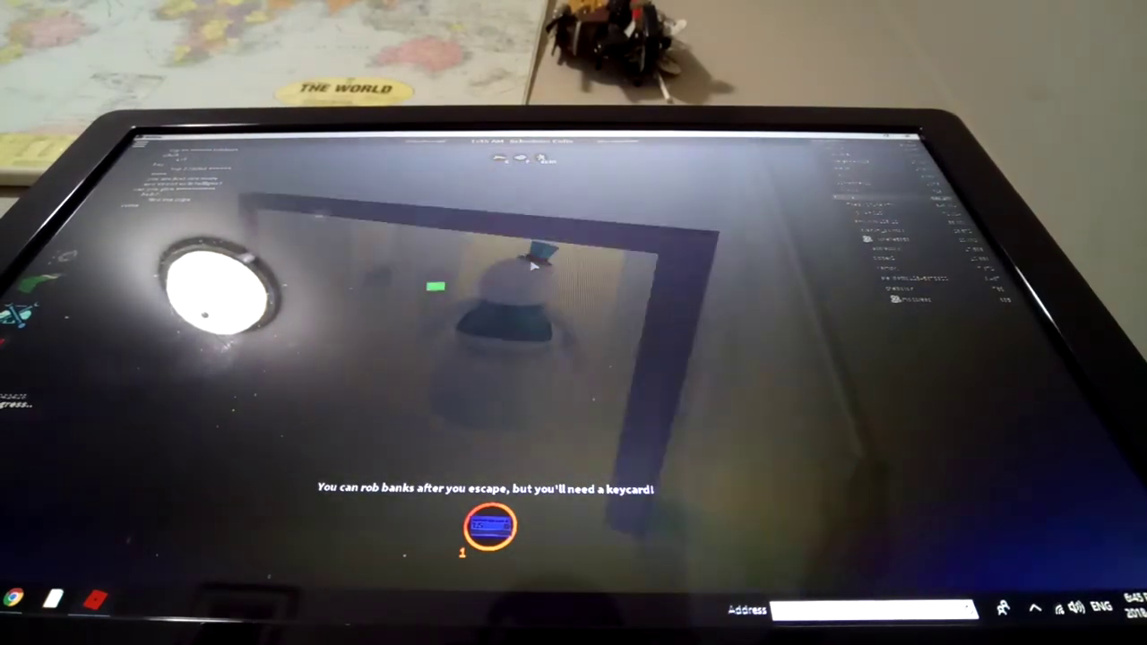
pyautogui.press('w')
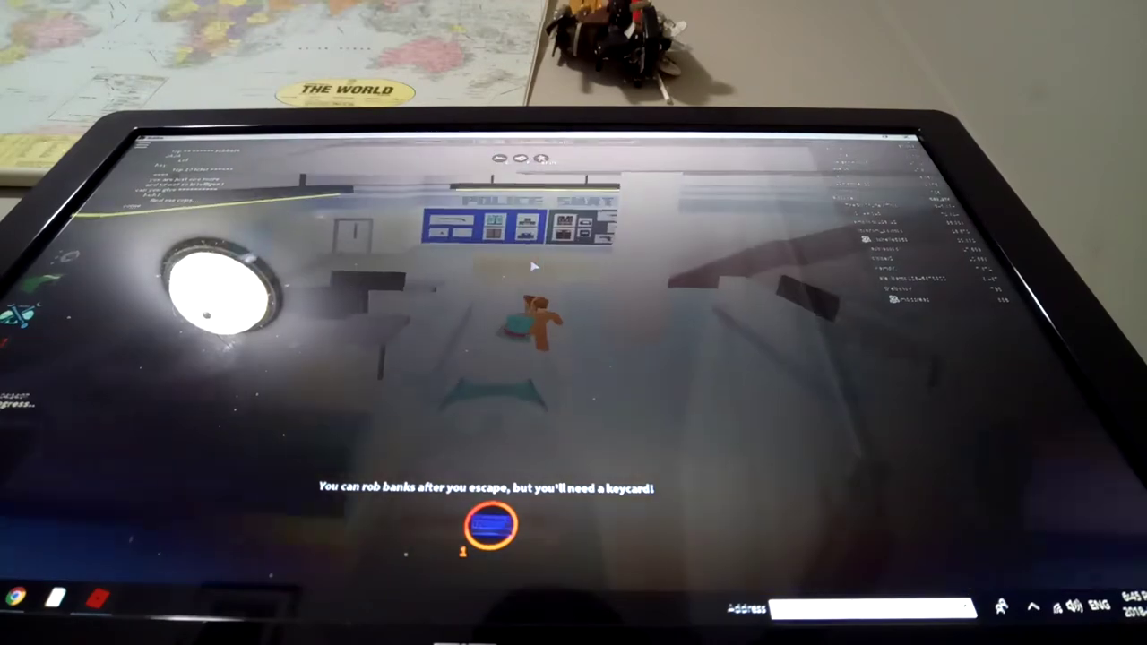
pyautogui.press('w')
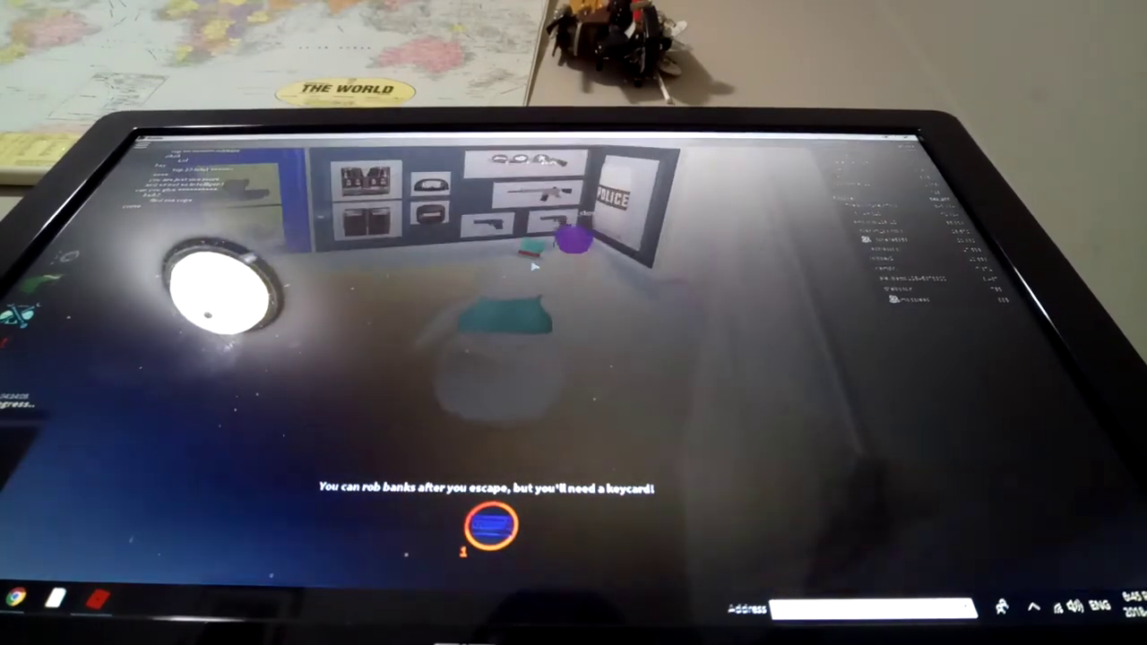
pyautogui.press('w')
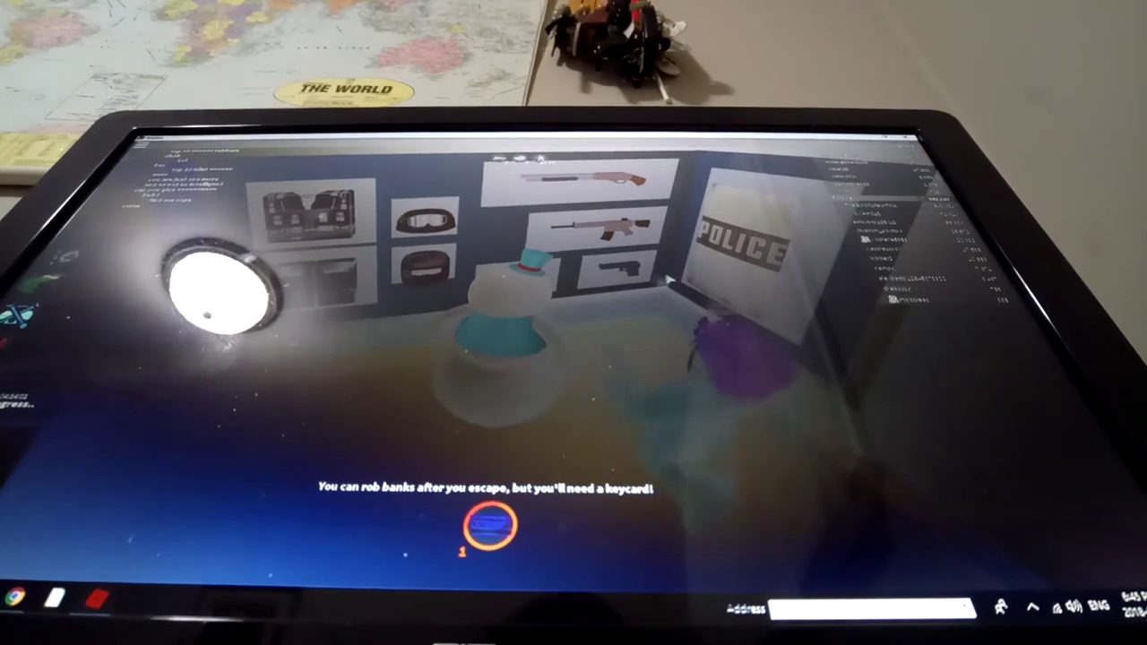
pyautogui.moveTo(647, 277); pyautogui.dragTo(512, 268)
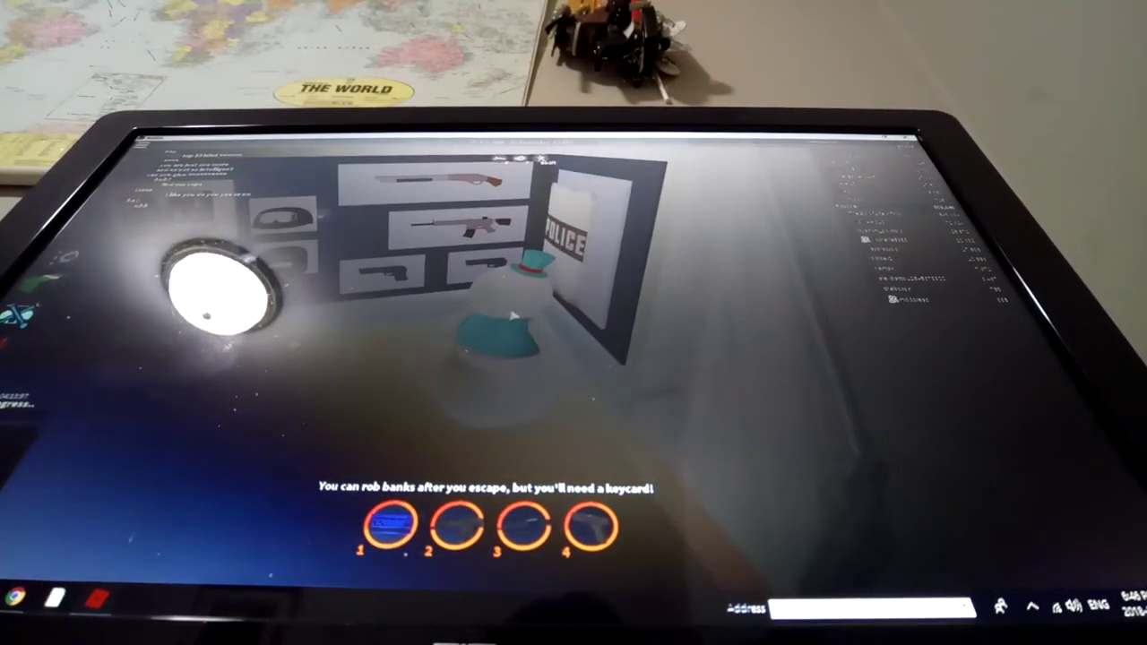
# Step: Walk out of the building and down the road to the SWAT vehicle
pyautogui.press('Right')
pyautogui.press('Right')
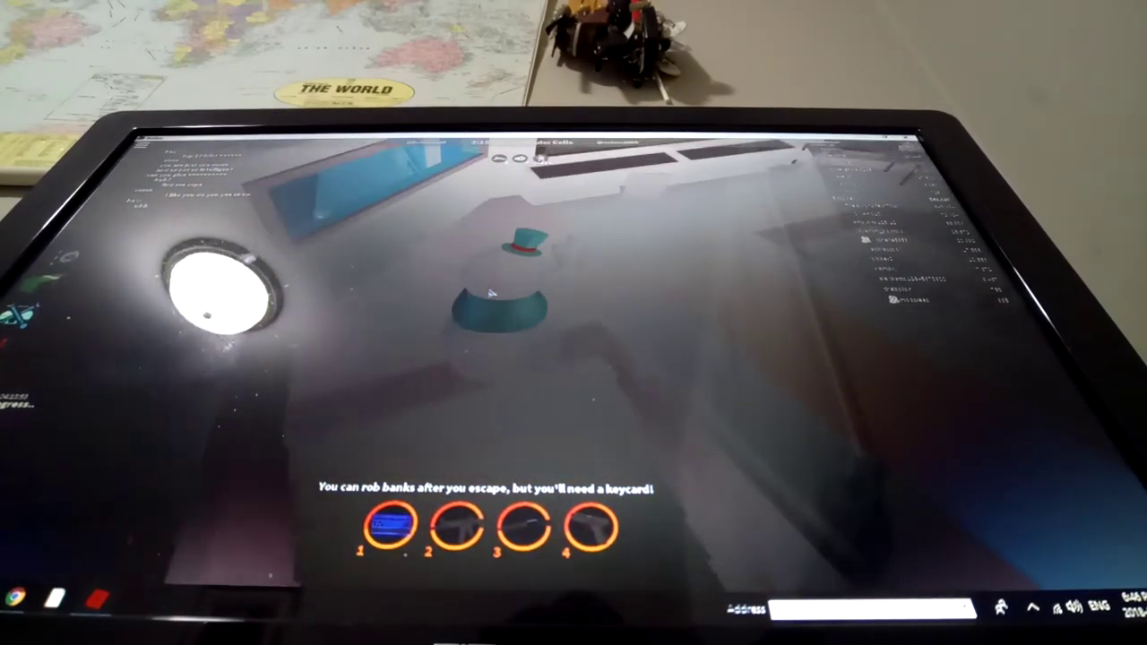
pyautogui.moveTo(484, 289); pyautogui.dragTo(556, 319)
pyautogui.scroll(5, 556, 319)
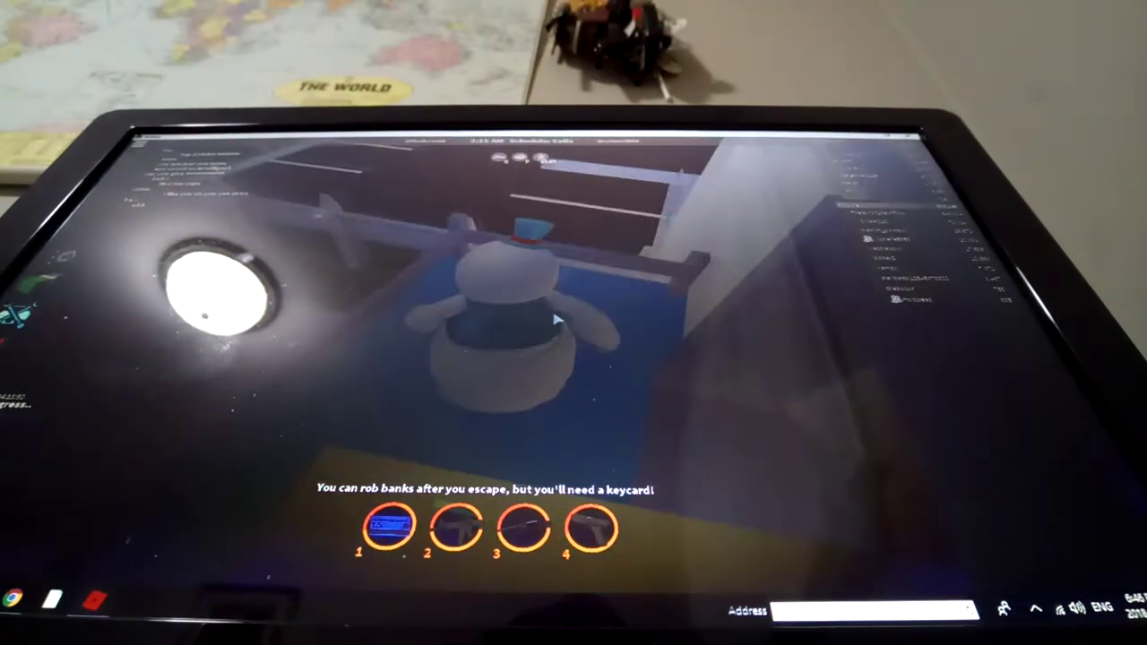
pyautogui.moveTo(555, 319); pyautogui.dragTo(556, 319)
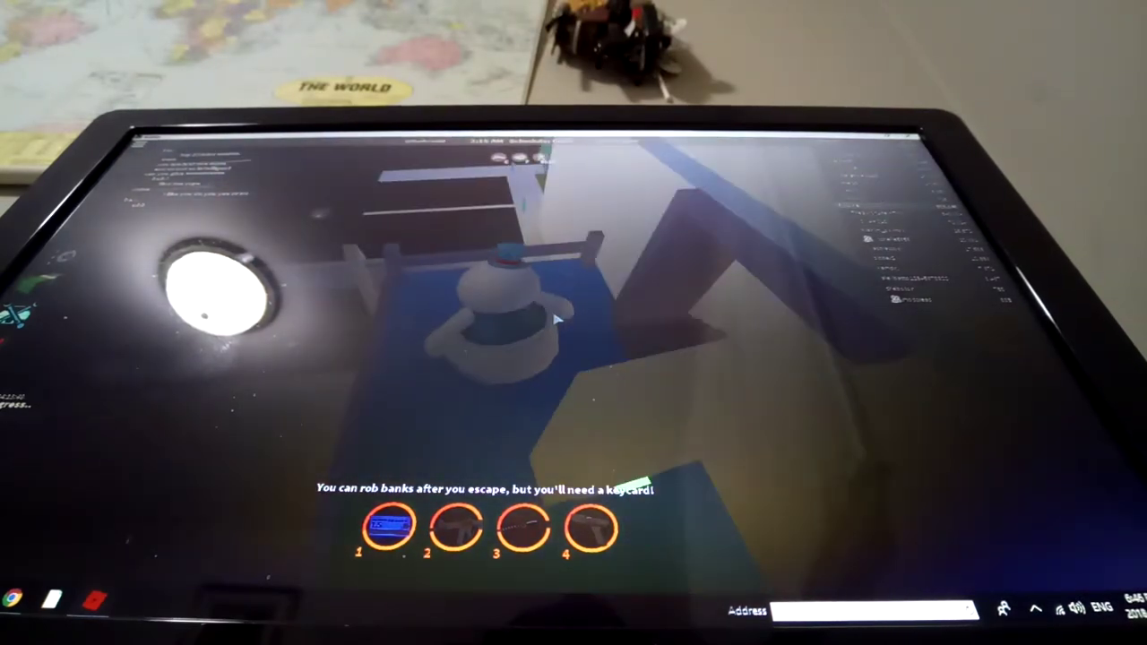
pyautogui.press('w')
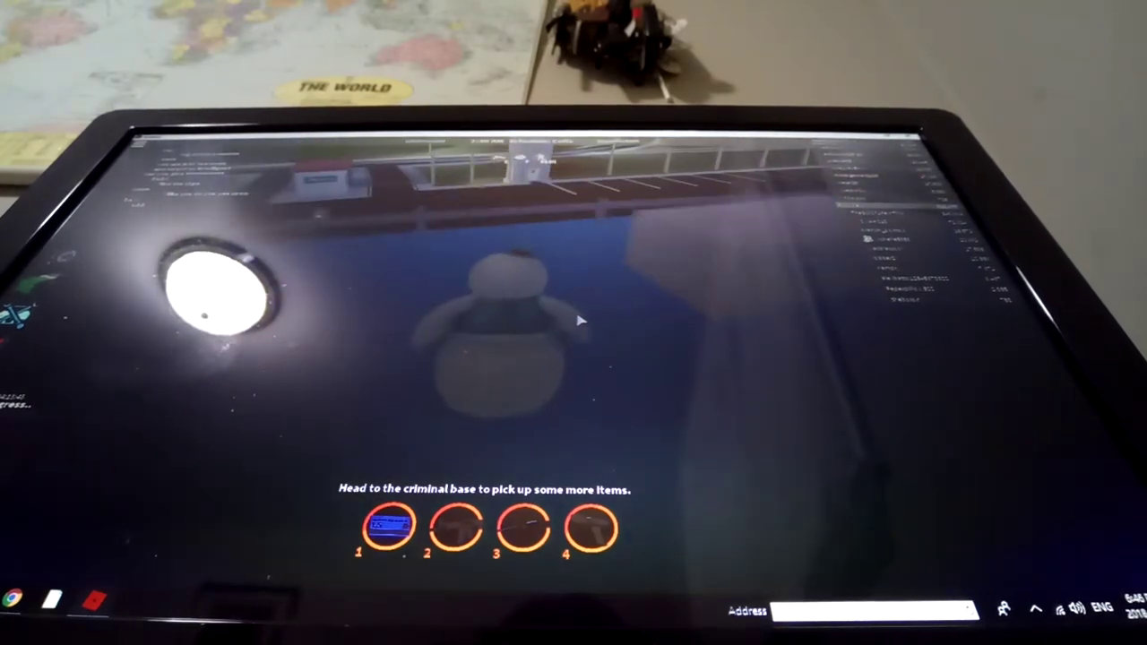
pyautogui.press('w')
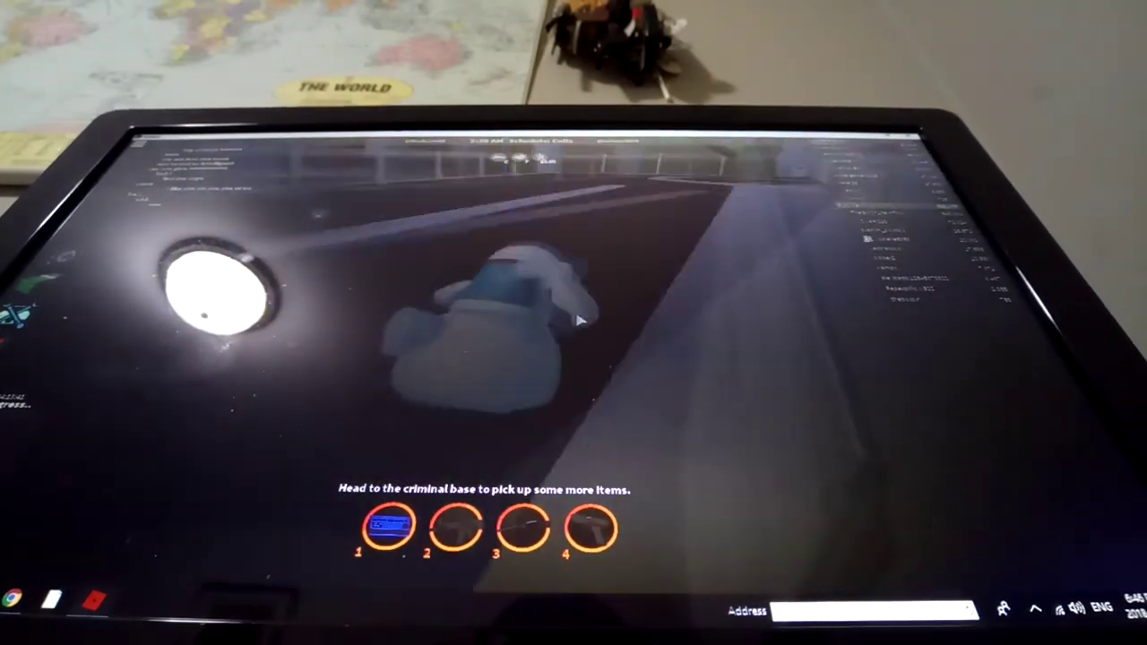
pyautogui.press('w')
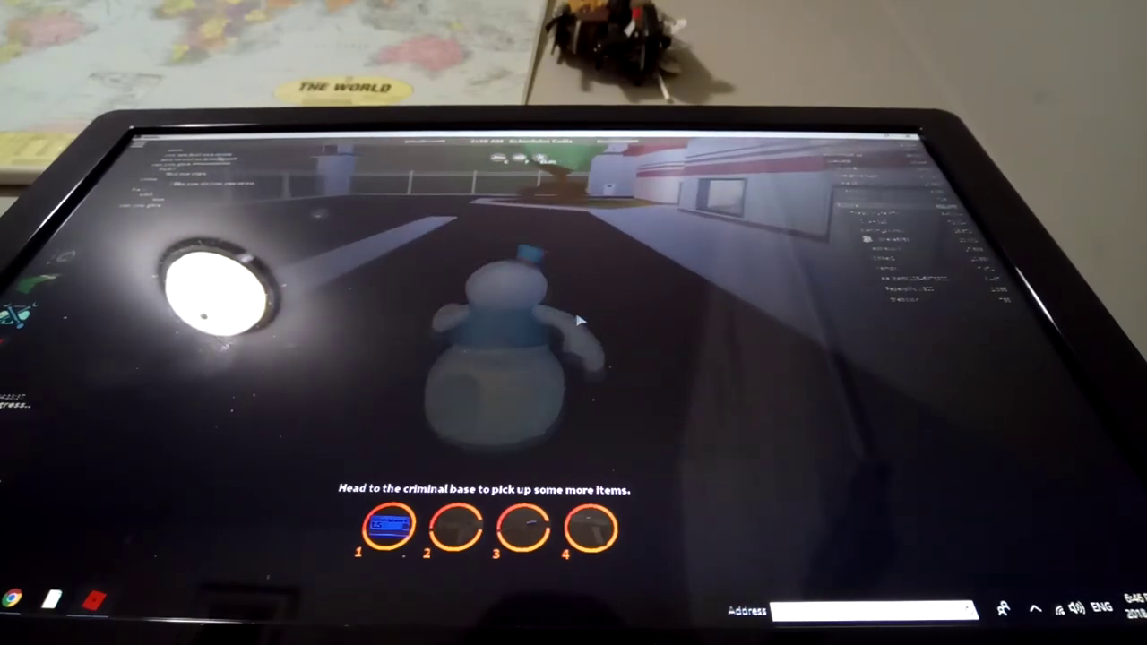
pyautogui.press('w')
pyautogui.press('w')
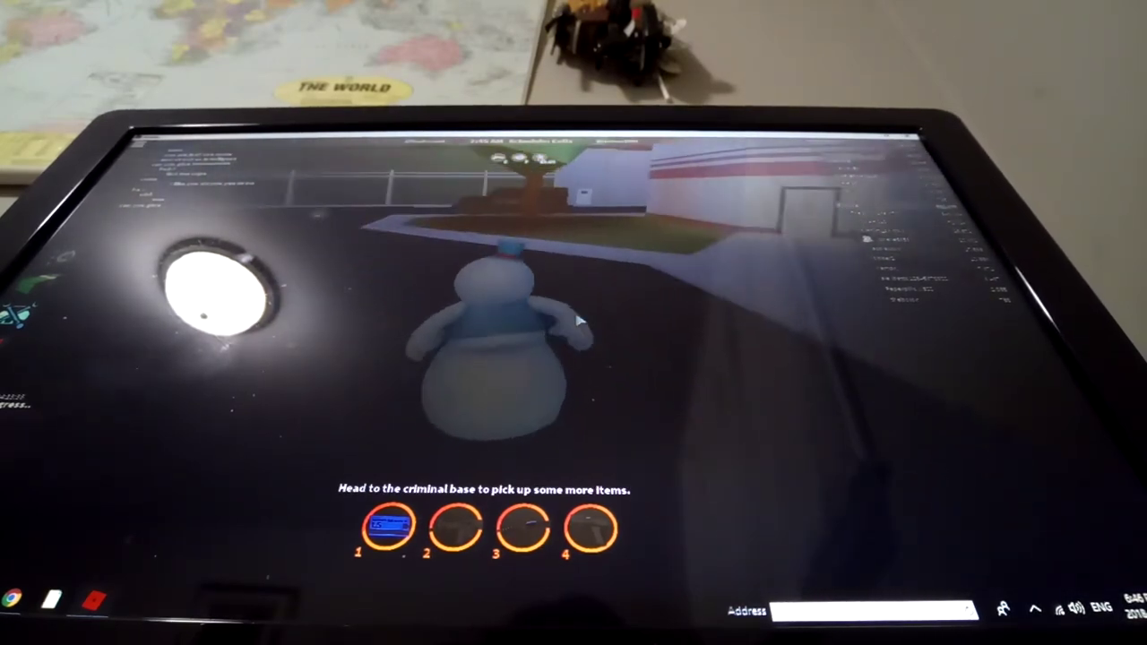
pyautogui.press('w')
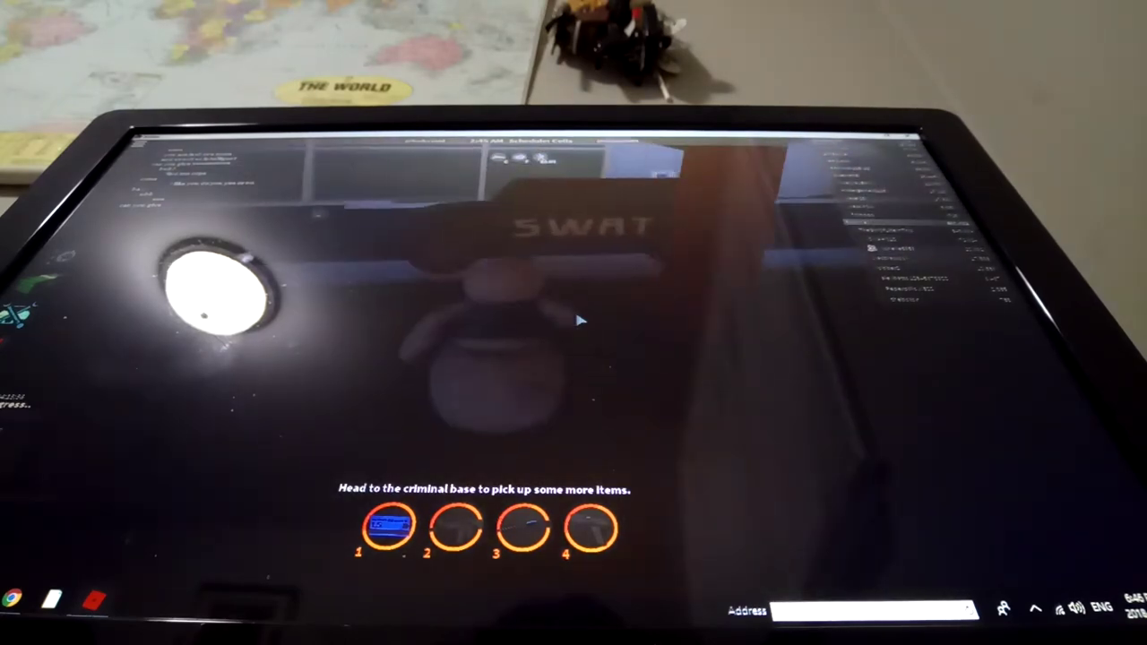
# Step: Get into the SWAT vehicle as driver and drive it forward
pyautogui.press('e')
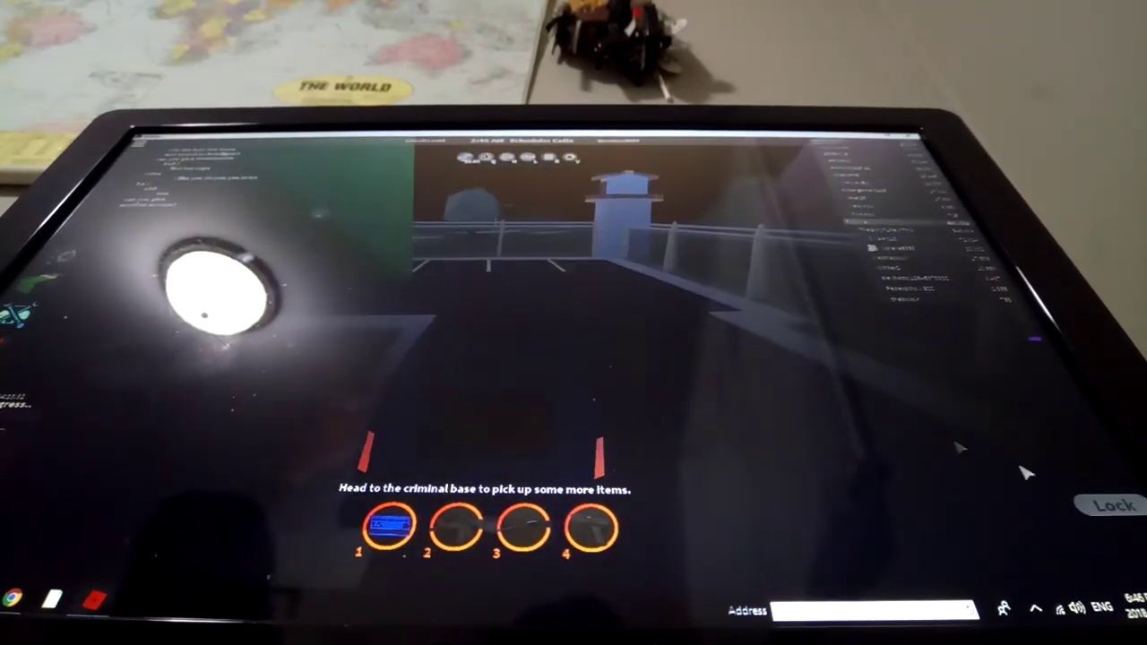
pyautogui.press('w')
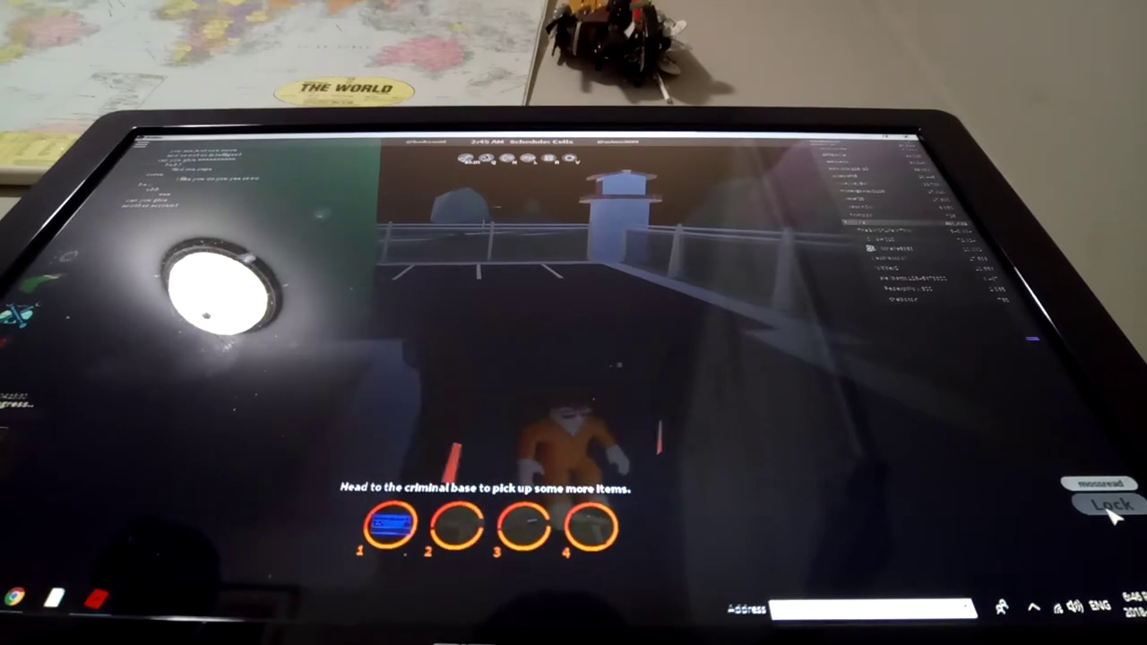
pyautogui.moveTo(702, 381); pyautogui.dragTo(1079, 501)
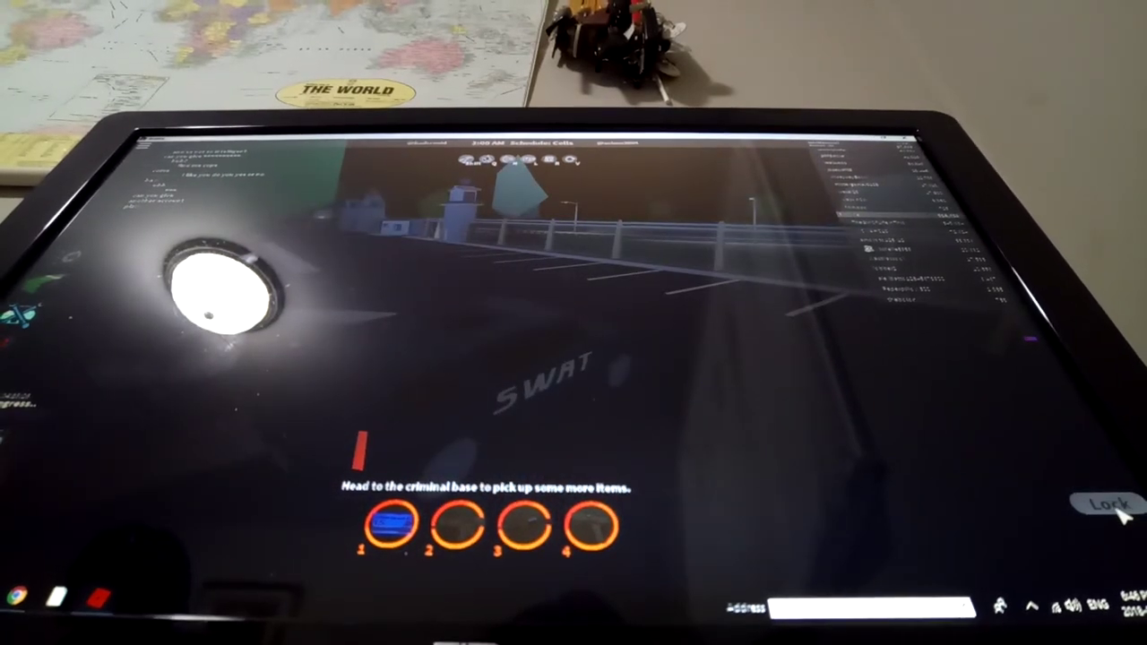
pyautogui.moveTo(892, 439)
pyautogui.mouseDown()
pyautogui.moveTo(690, 470)
pyautogui.moveTo(488, 352)
pyautogui.moveTo(448, 359)
pyautogui.moveTo(578, 305)
pyautogui.moveTo(605, 317)
pyautogui.mouseUp()
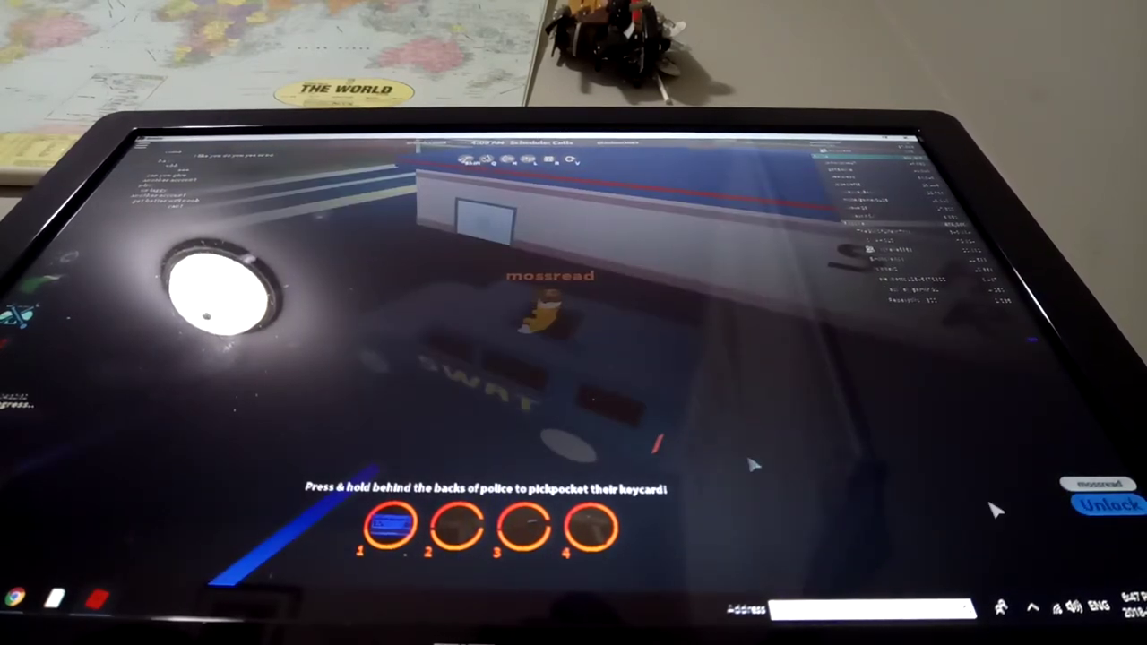
# Step: Leave the vehicle, walk into the gun store and grab a weapon from the wall
pyautogui.press('w')
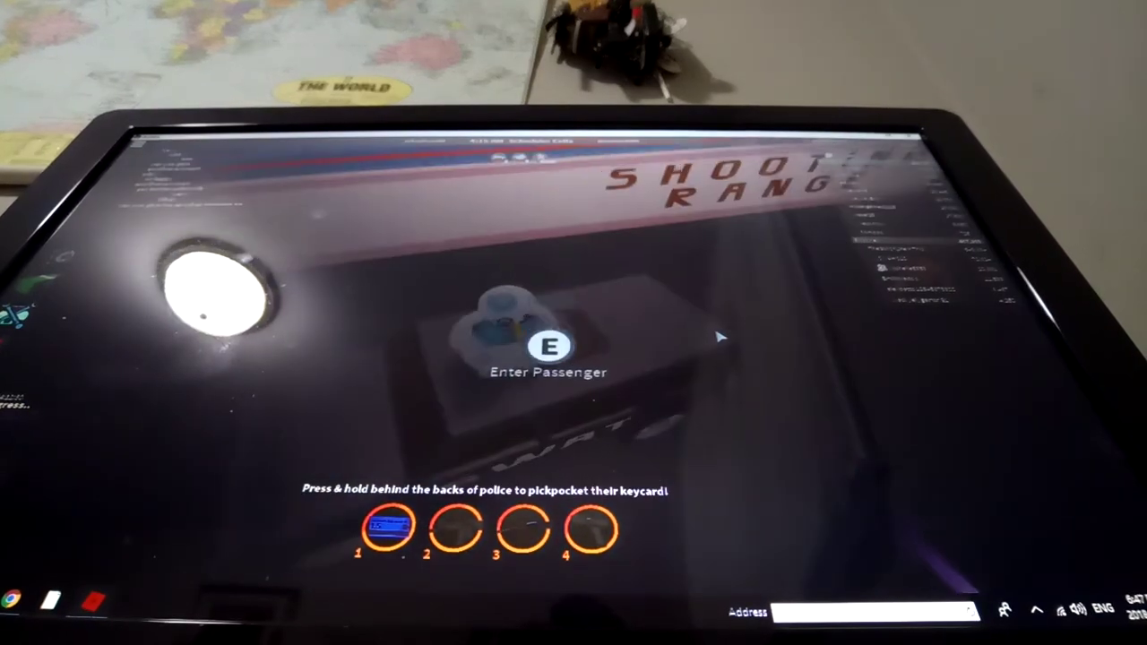
pyautogui.press('w')
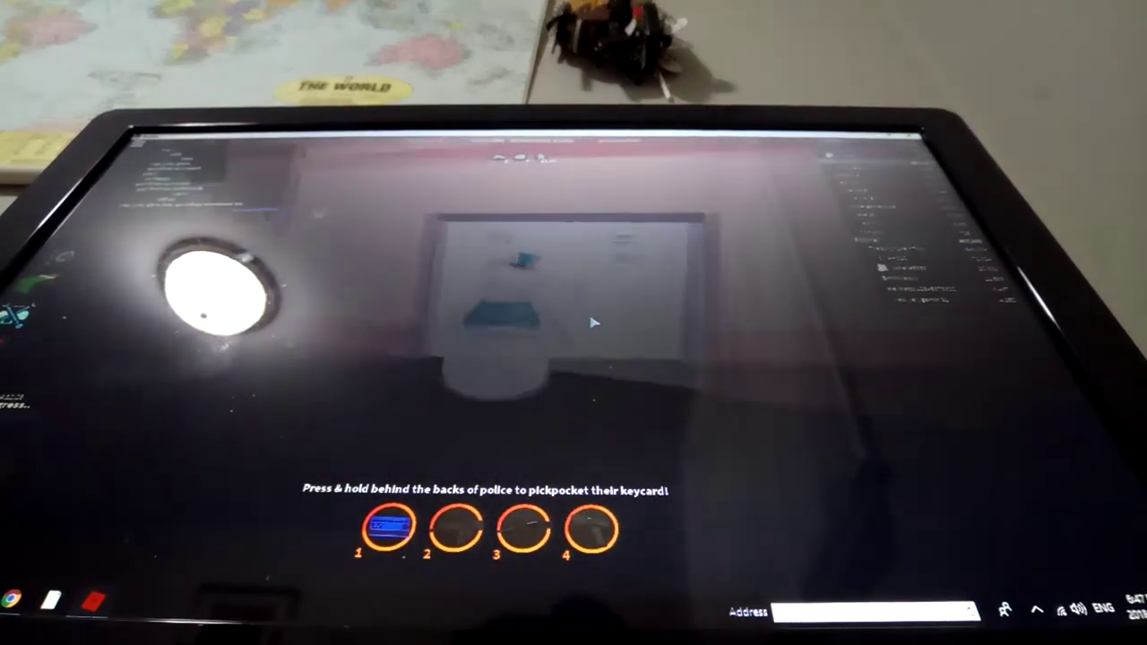
pyautogui.press('w')
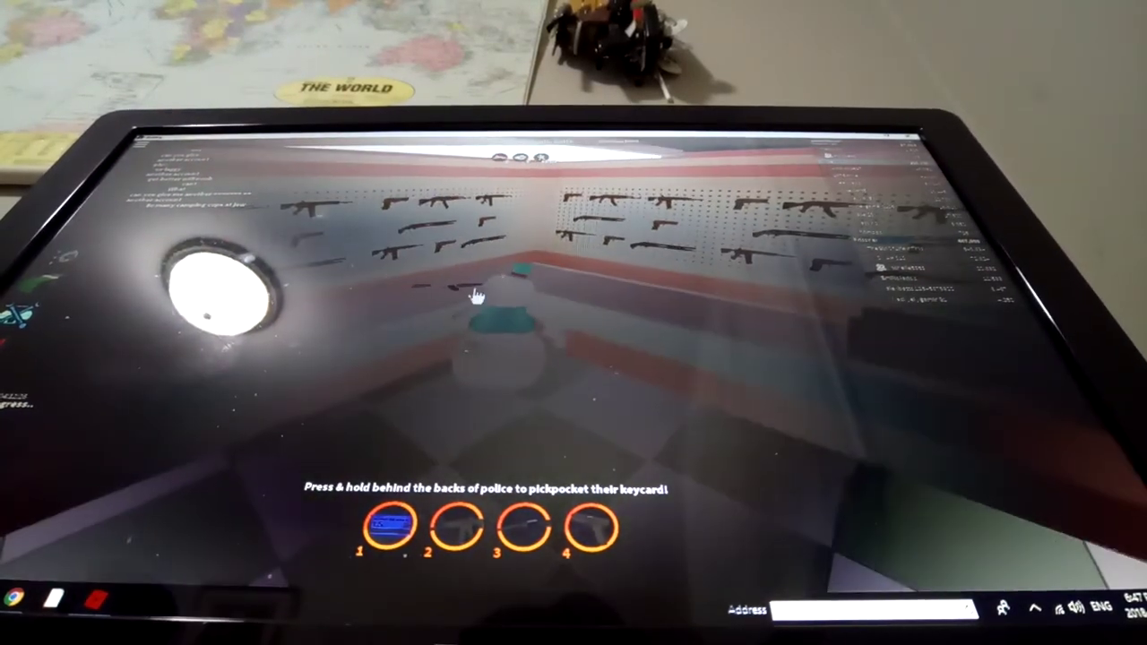
pyautogui.press('e')
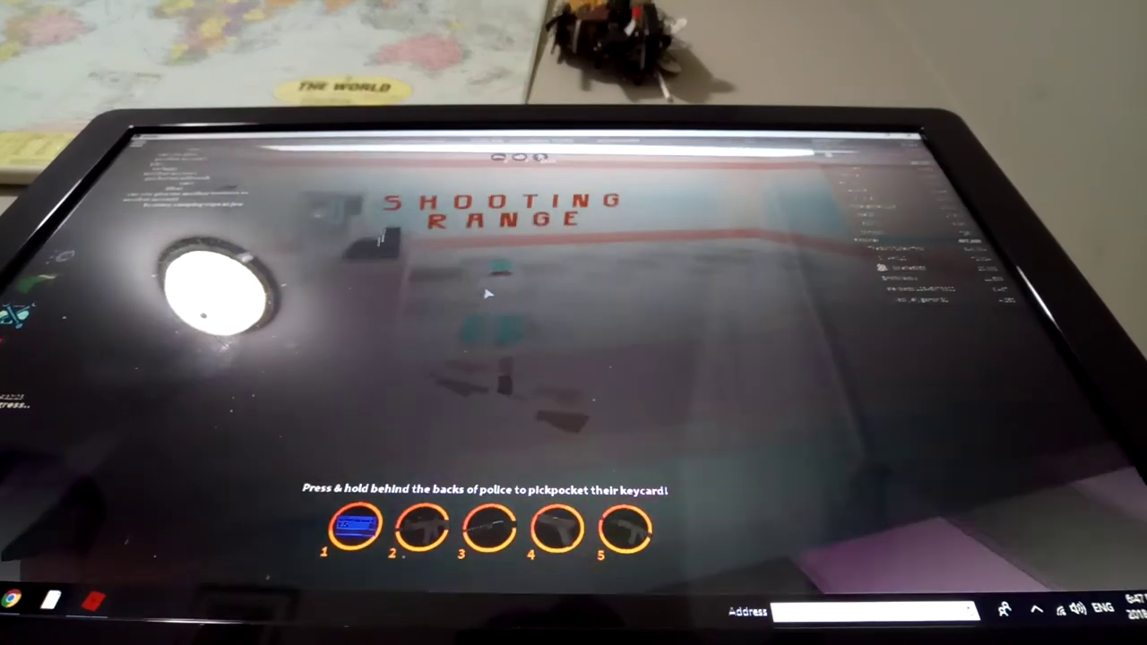
pyautogui.press('w')
# Step: Test weapons 2 and 5 in the corridor, then walk back to the SWAT vehicle
pyautogui.press('w')
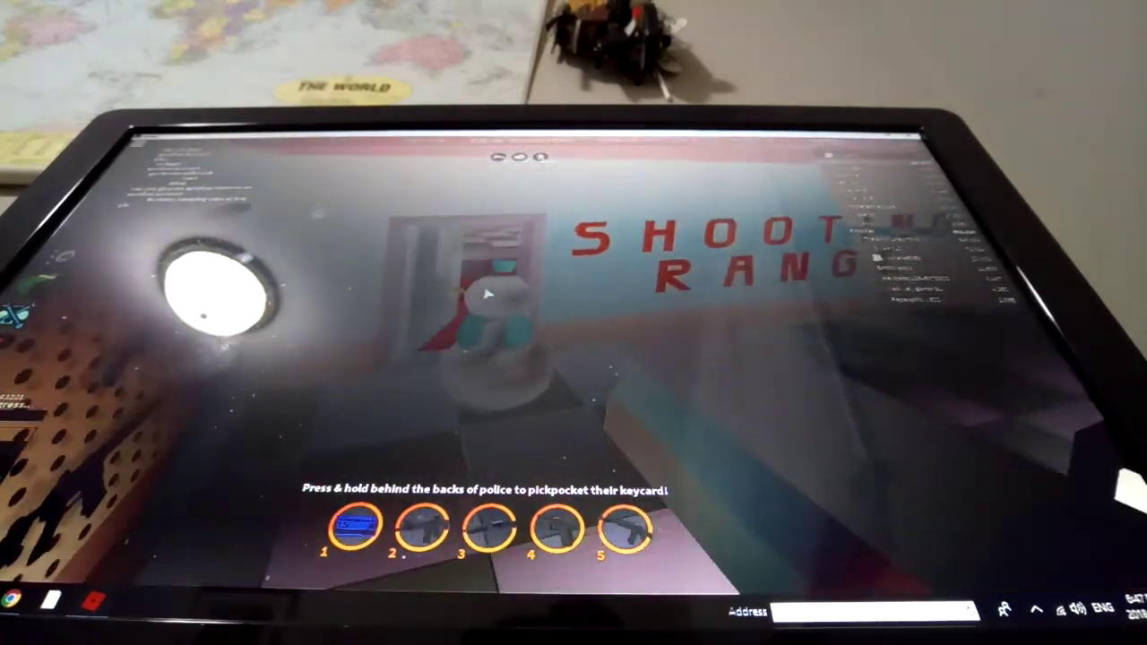
pyautogui.press('w')
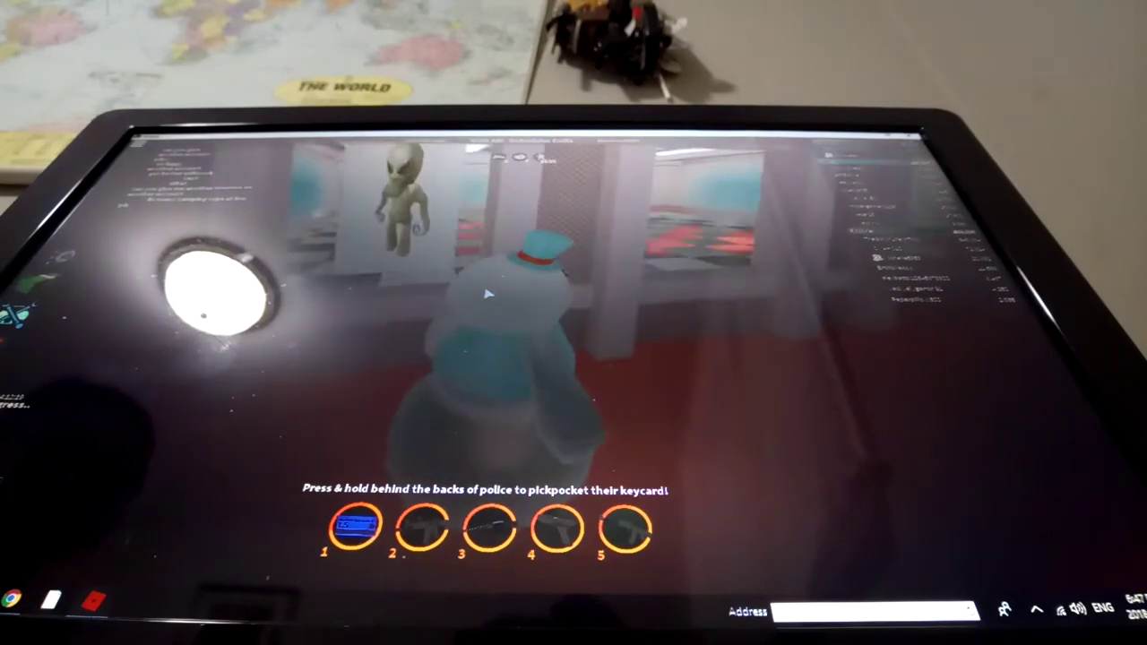
pyautogui.press('w')
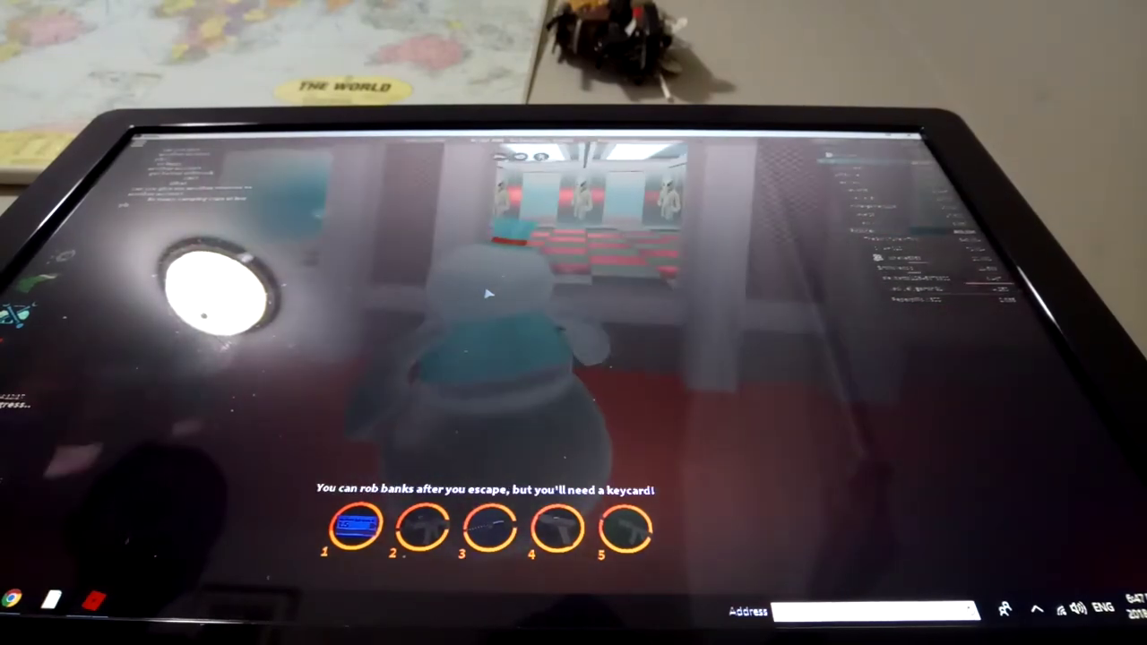
pyautogui.press('w')
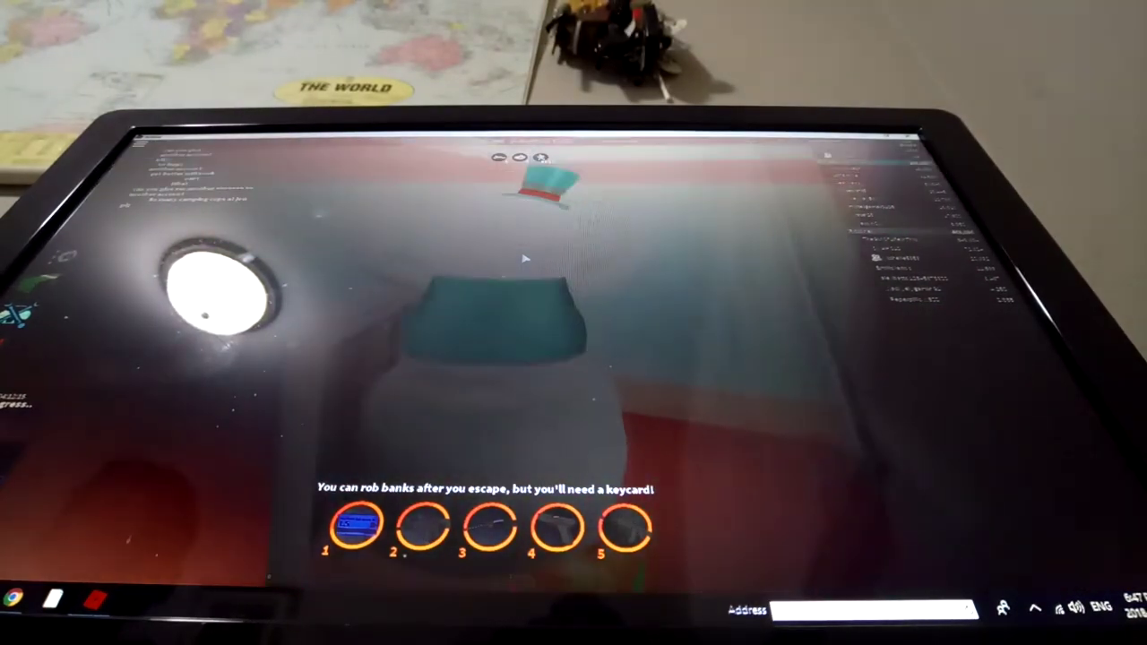
pyautogui.press('2')
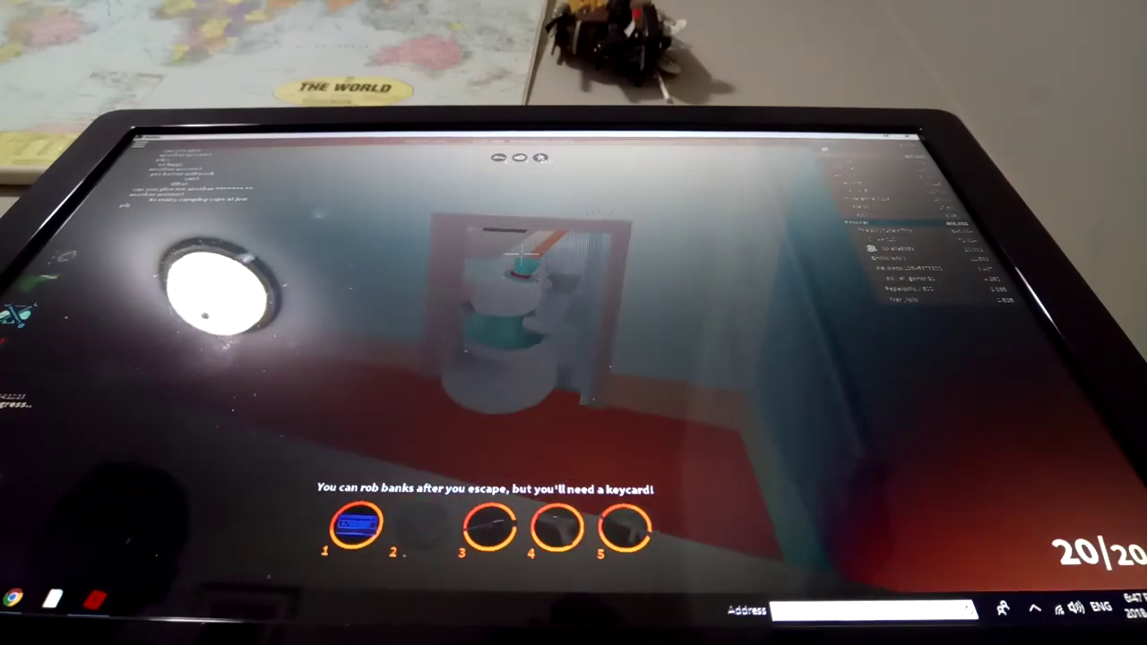
pyautogui.press('w')
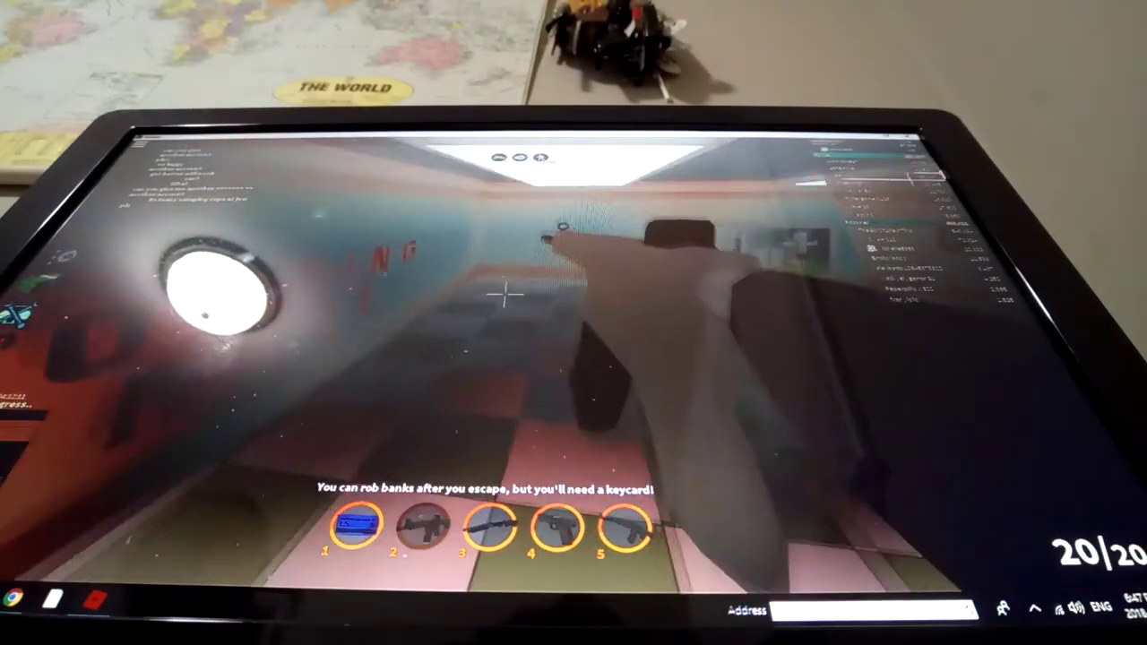
pyautogui.press('w')
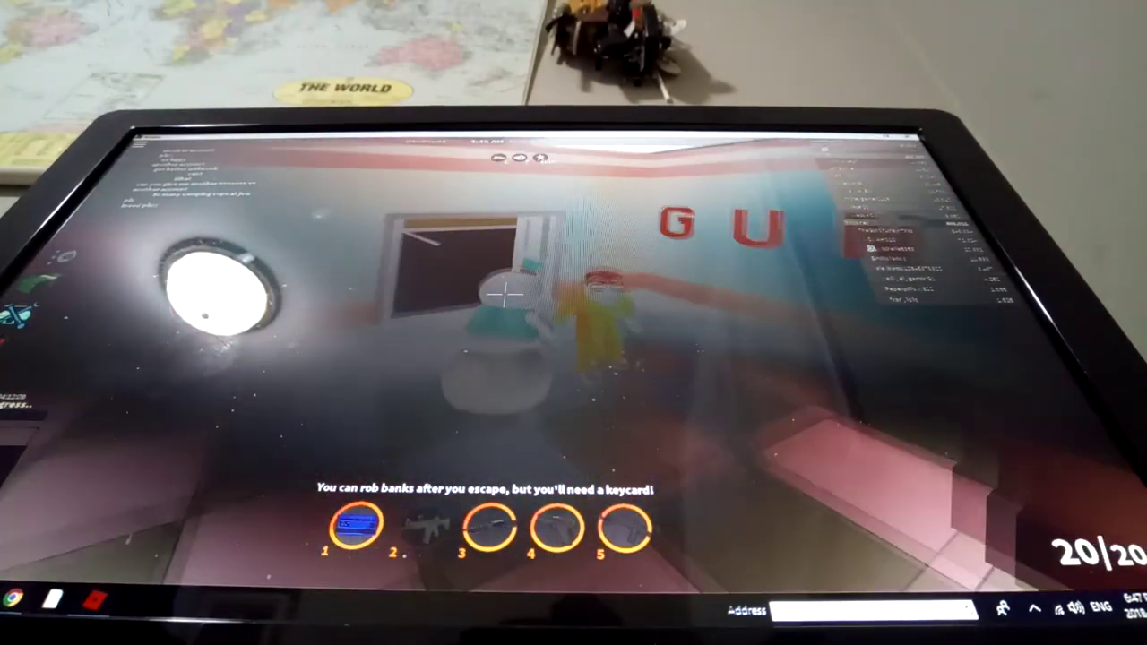
pyautogui.press('5')
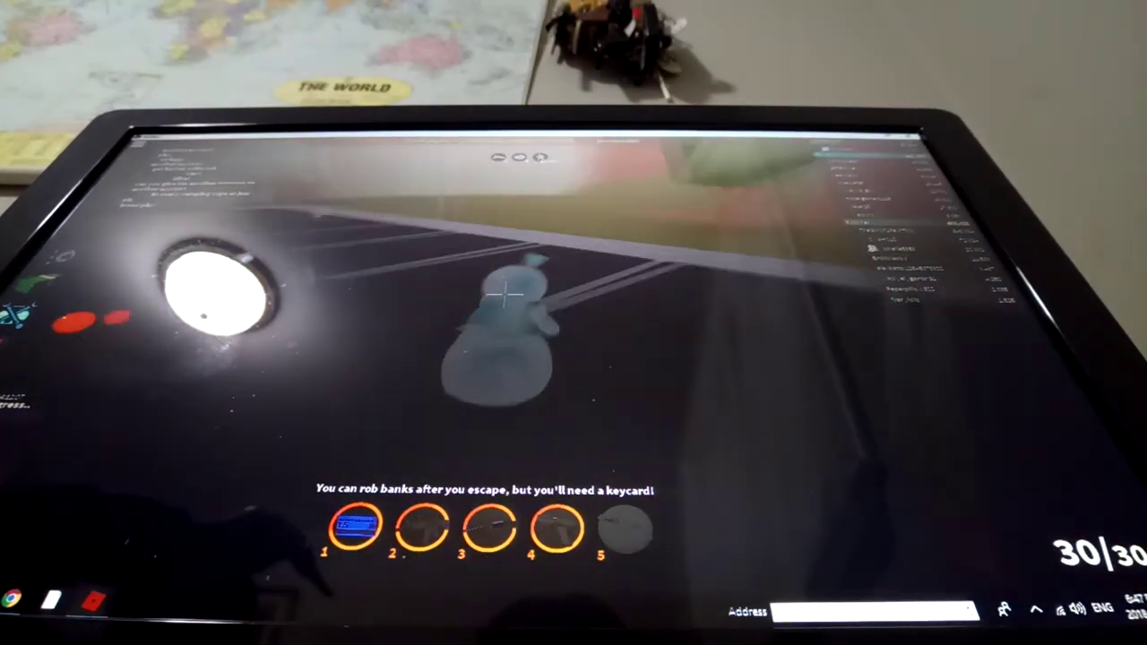
pyautogui.press('w')
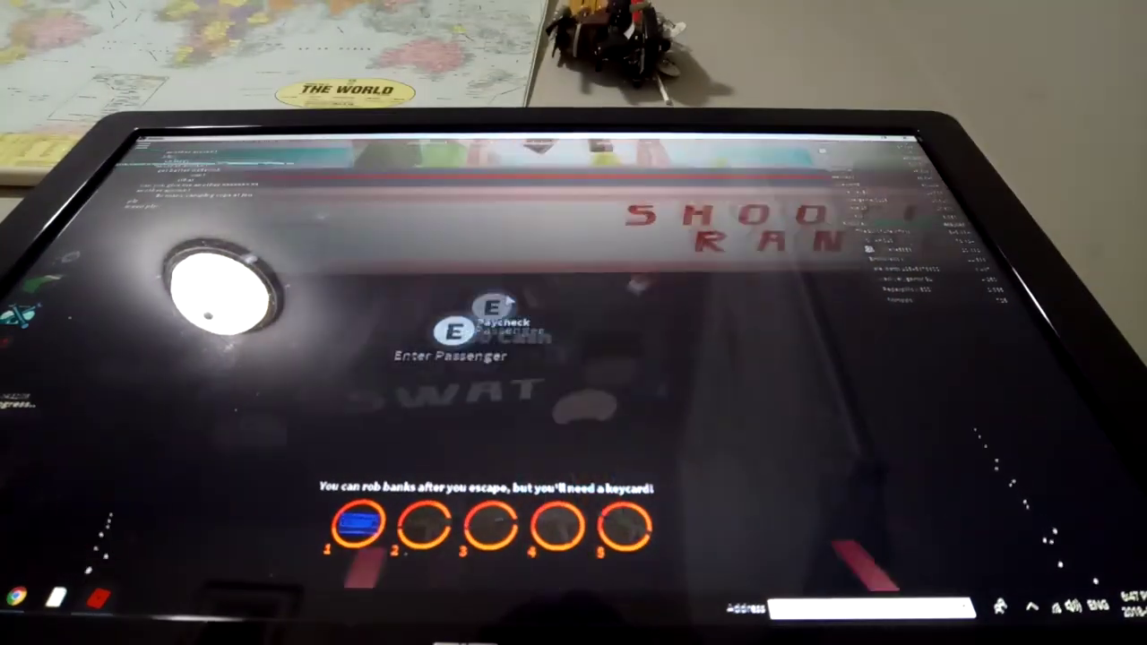
# Step: Enter the SWAT vehicle, lock its doors and drive along the road
pyautogui.press('e')
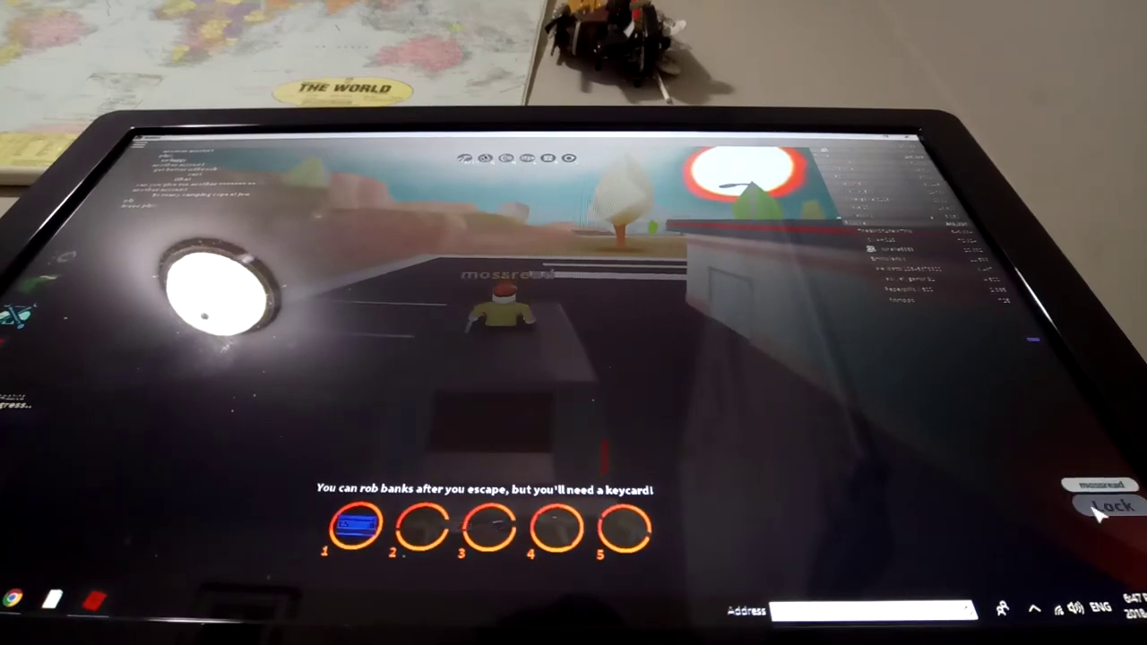
pyautogui.click(1110, 506)
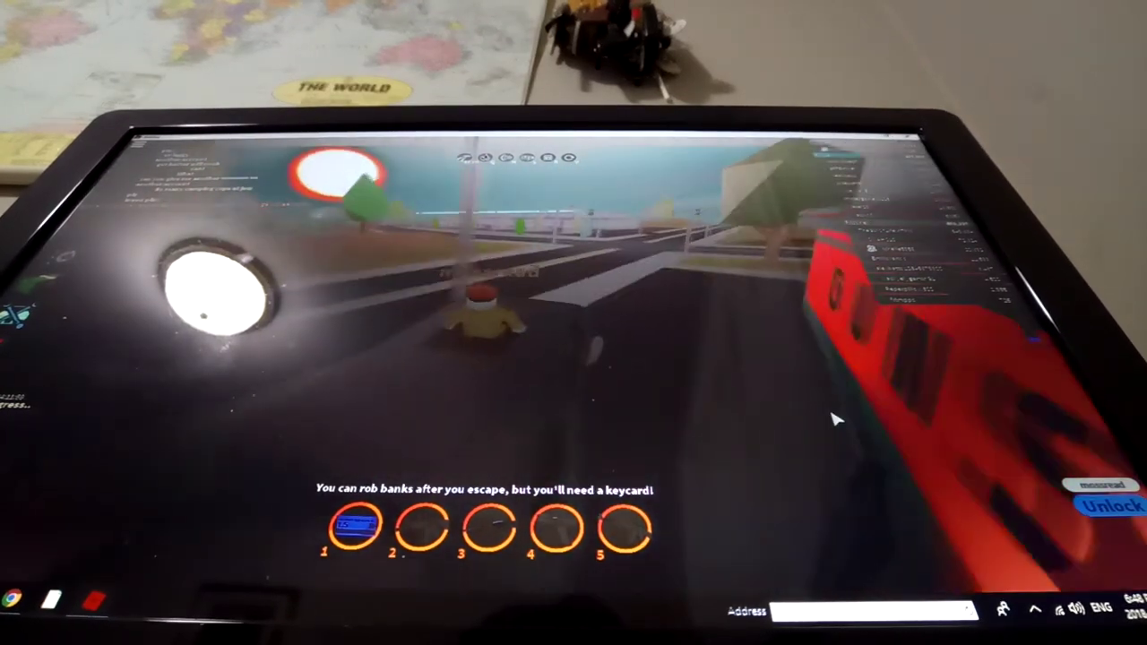
pyautogui.moveTo(725, 381); pyautogui.dragTo(518, 280)
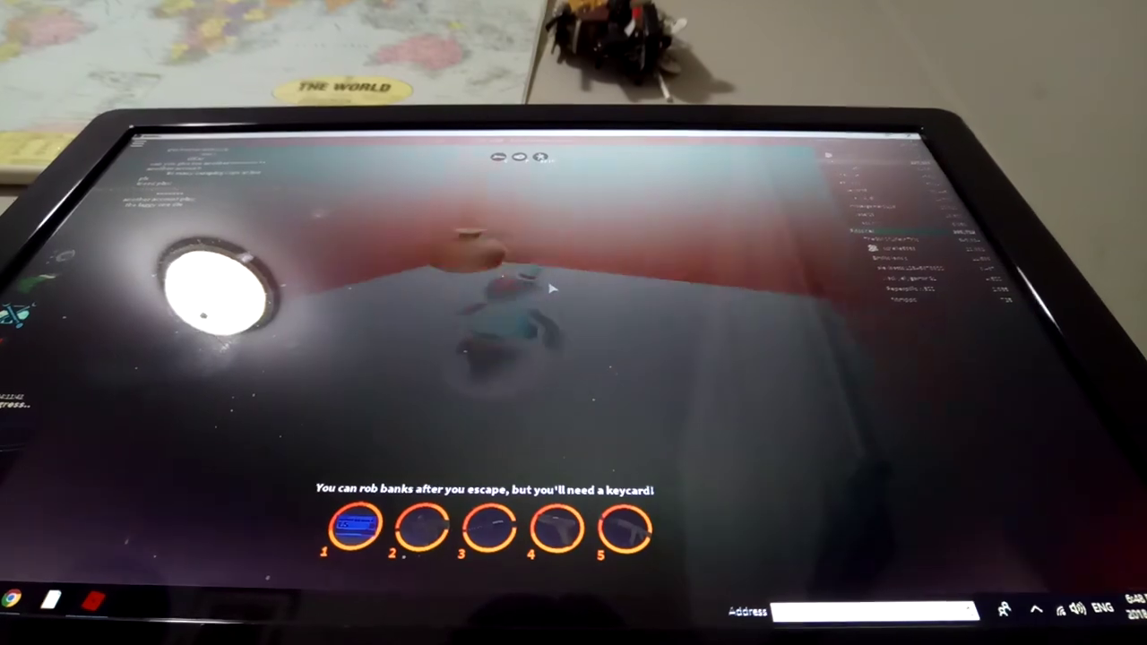
# Step: Draw the fifth weapon and fire the rifle at the pottery until empty
pyautogui.press('5')
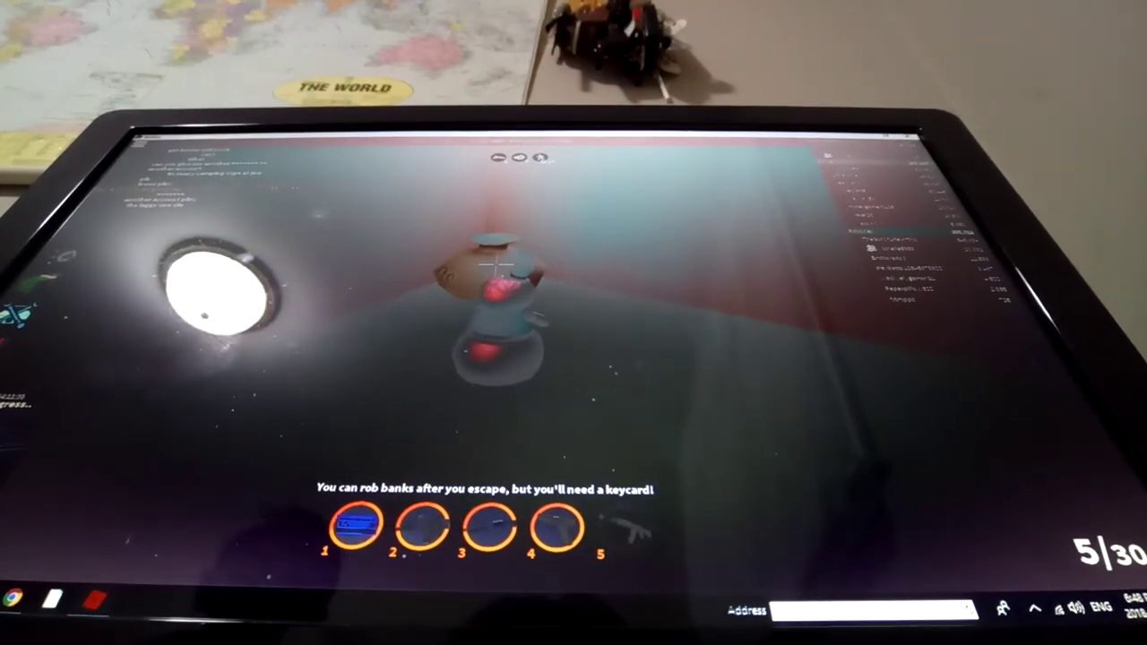
pyautogui.moveTo(491, 267); pyautogui.dragTo(489, 274)
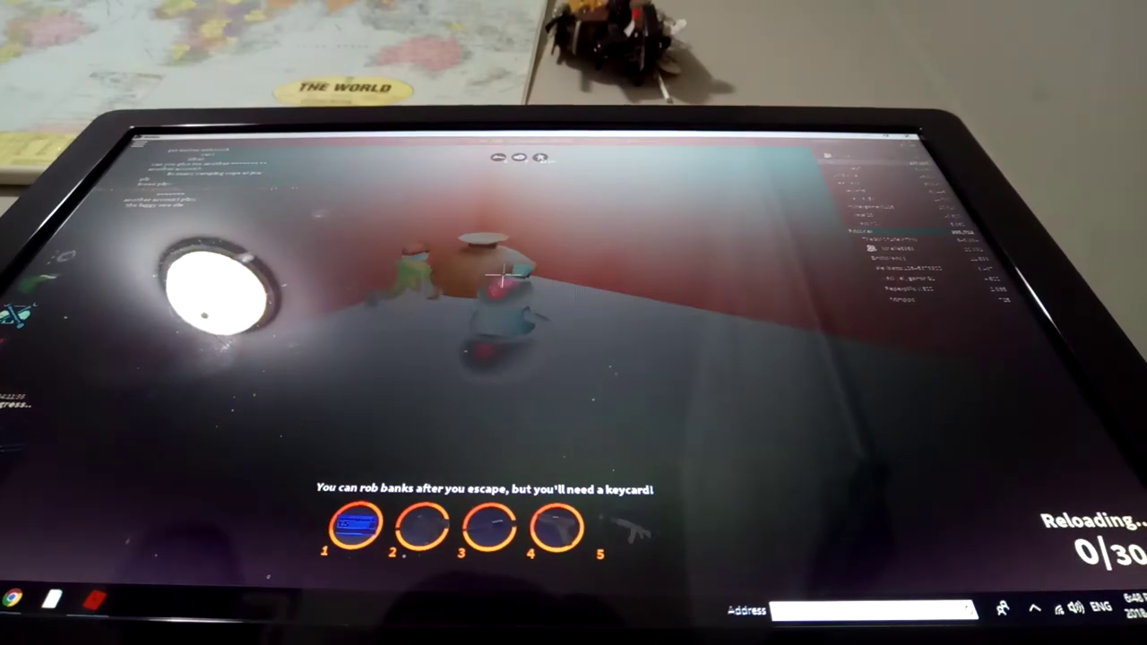
pyautogui.click(491, 279)
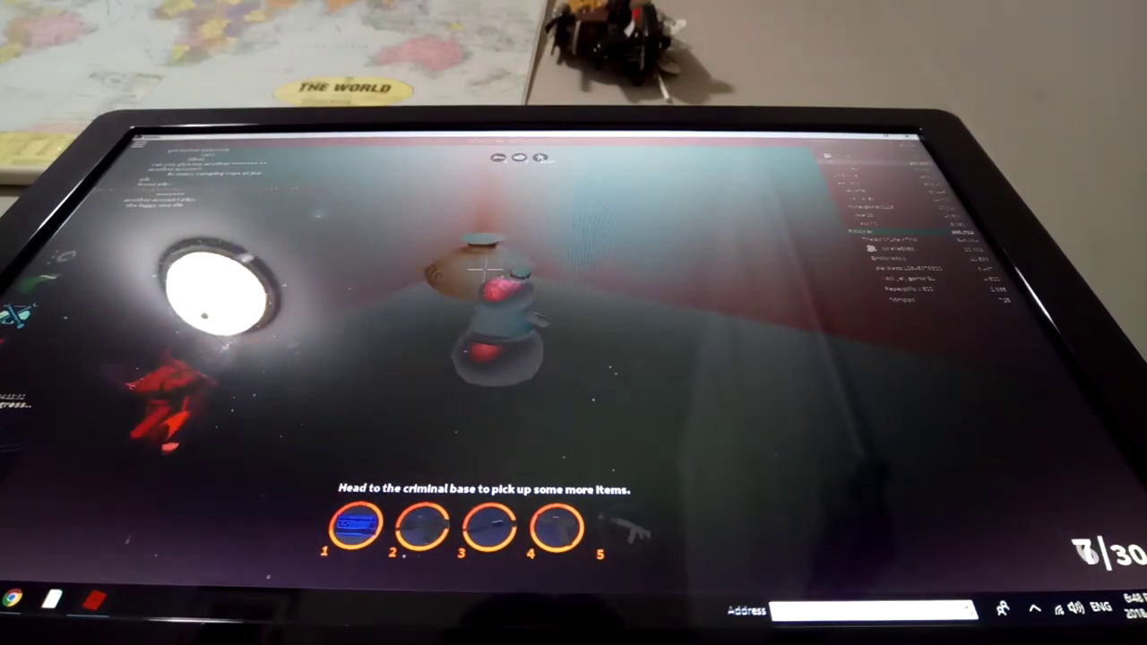
pyautogui.click(484, 268)
pyautogui.click(484, 269)
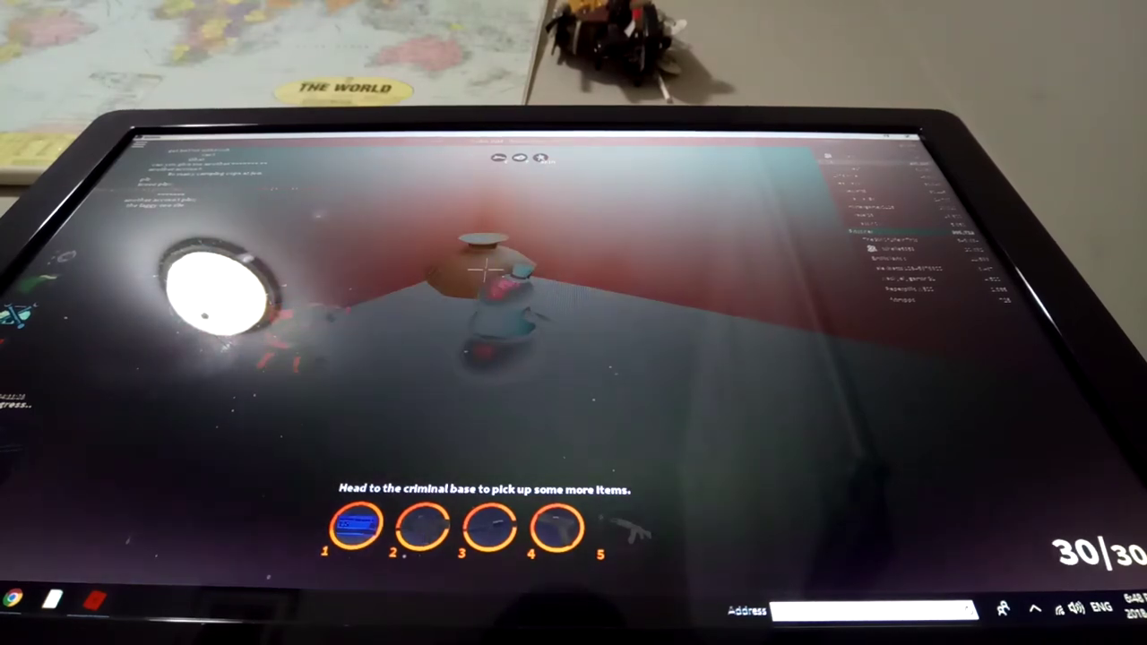
# Step: Fire repeatedly at the red attacker, resuming after each reload
pyautogui.click(483, 268)
pyautogui.click(484, 268)
pyautogui.click(484, 296)
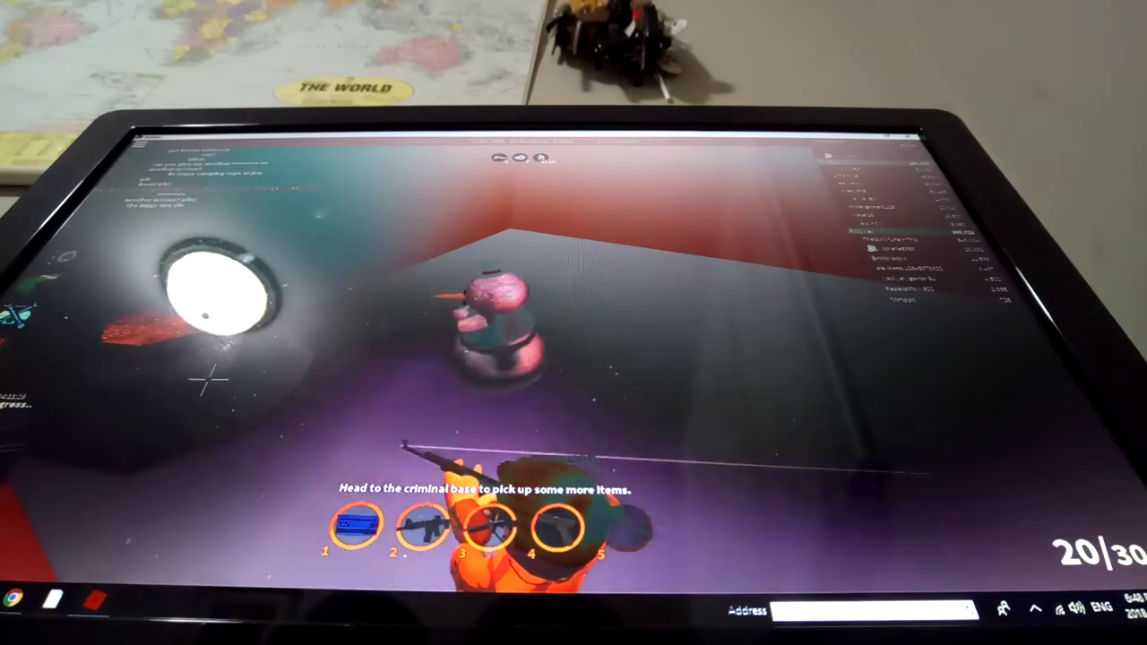
pyautogui.click(484, 295)
pyautogui.click(201, 381)
pyautogui.click(202, 380)
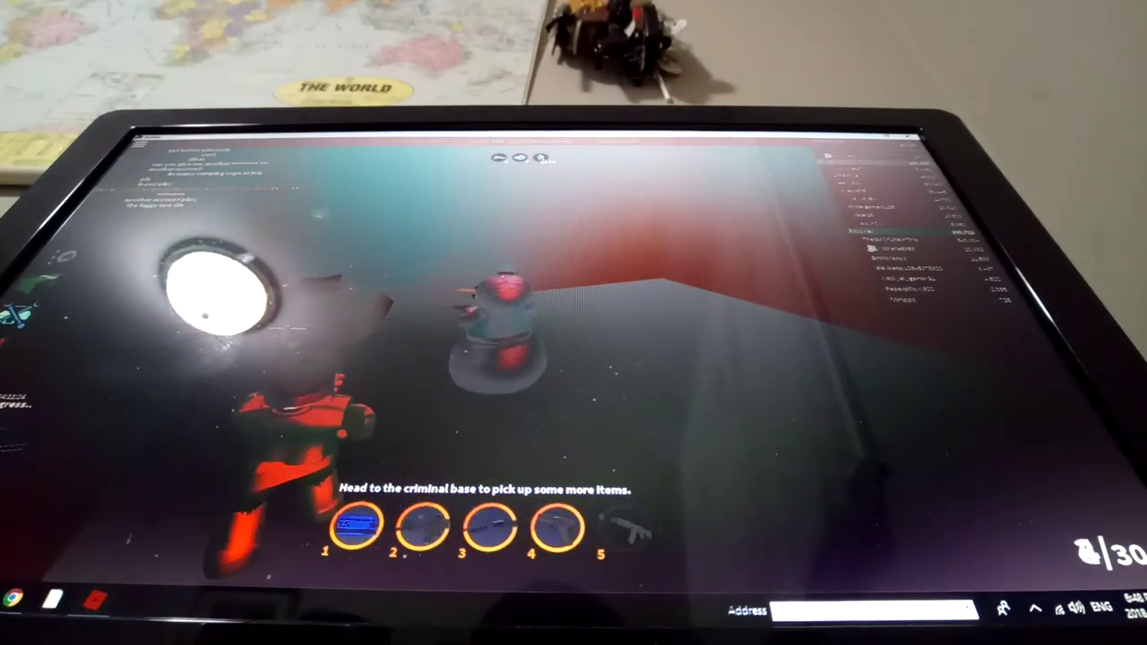
pyautogui.click(483, 296)
pyautogui.scroll(5, 504, 293)
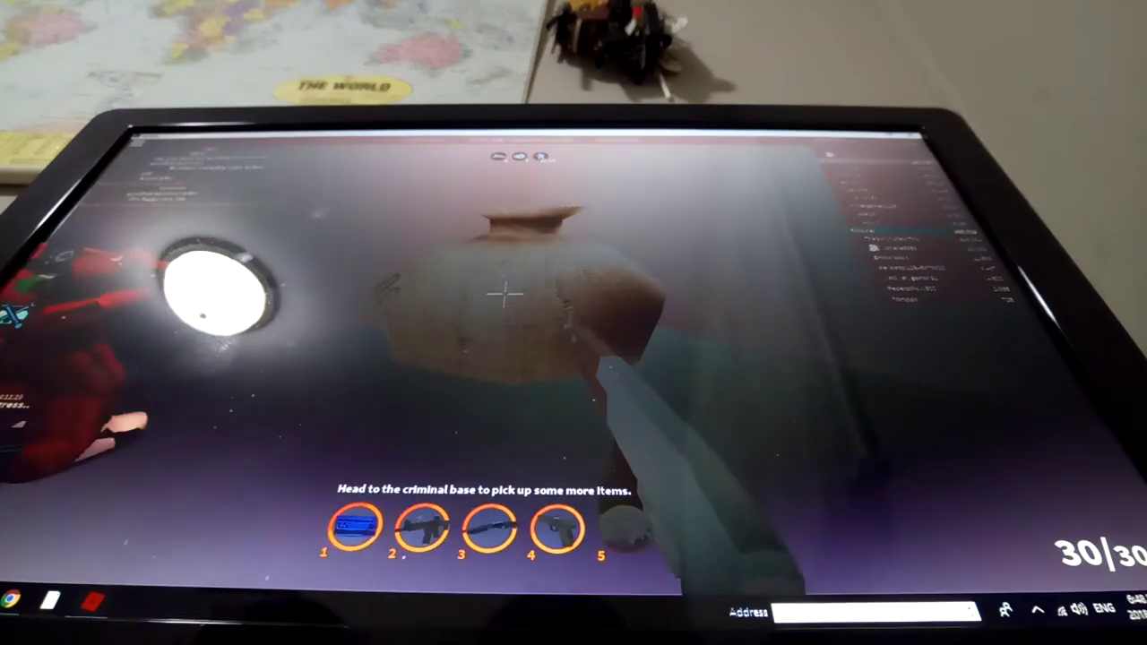
pyautogui.click(504, 292)
pyautogui.click(504, 293)
pyautogui.click(505, 293)
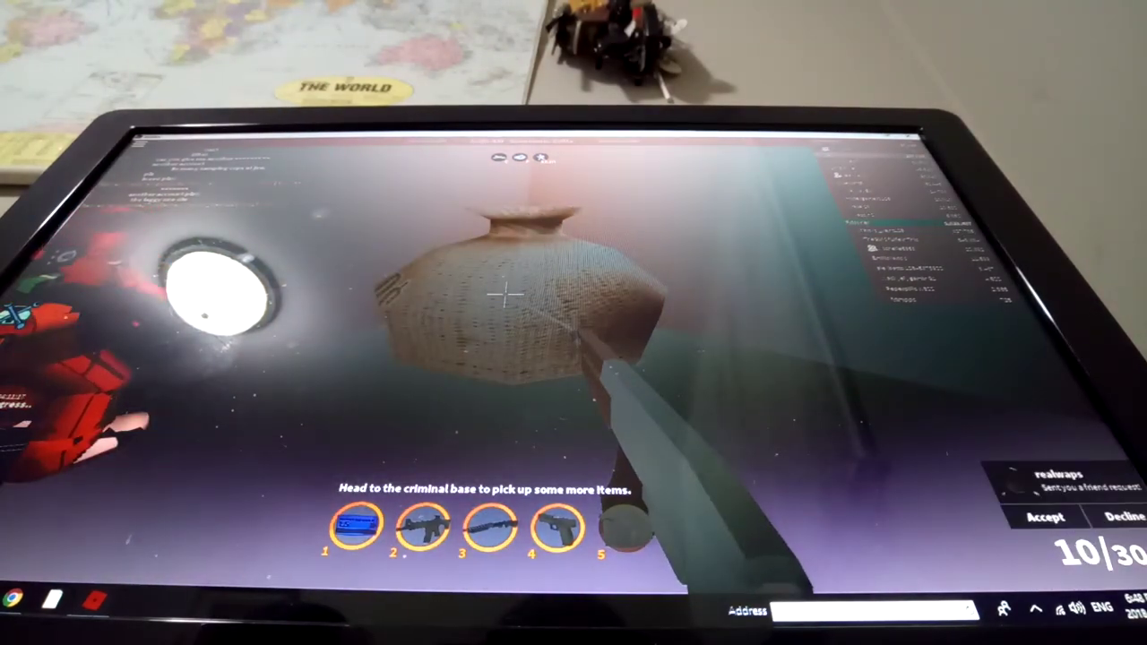
pyautogui.click(505, 293)
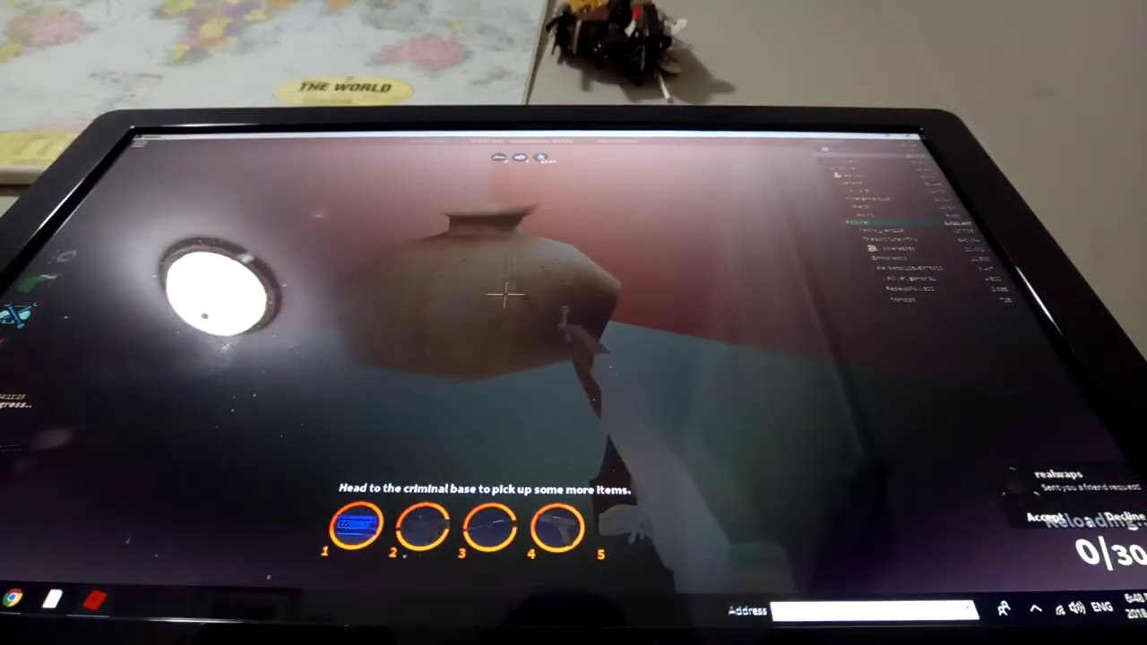
pyautogui.click(505, 293)
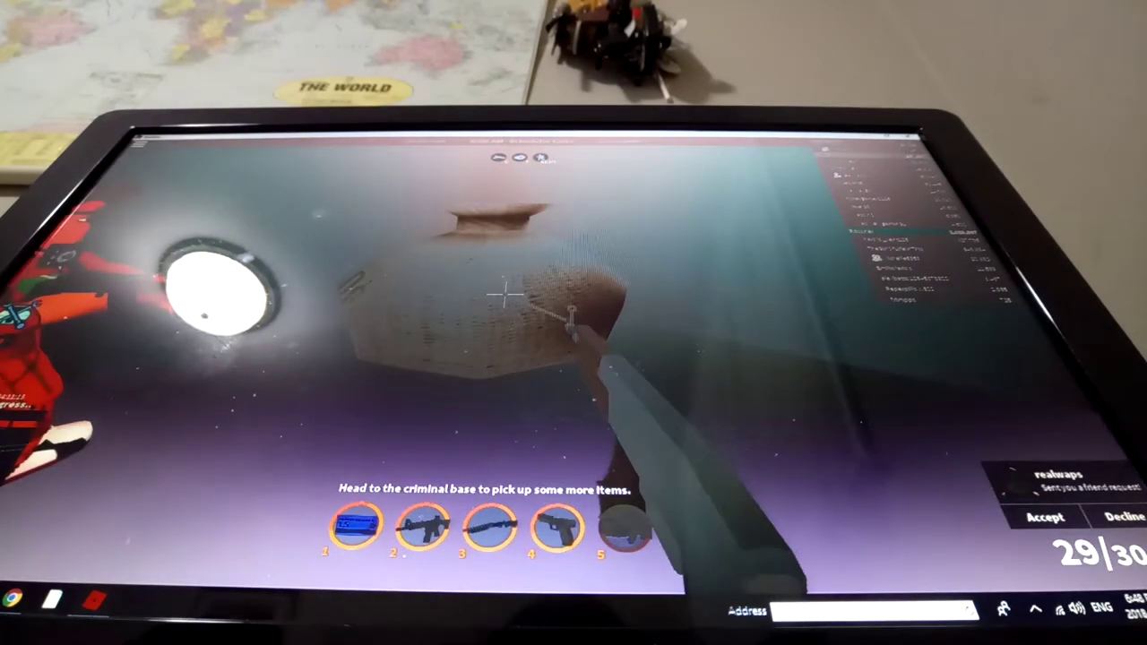
pyautogui.click(504, 293)
pyautogui.click(504, 293)
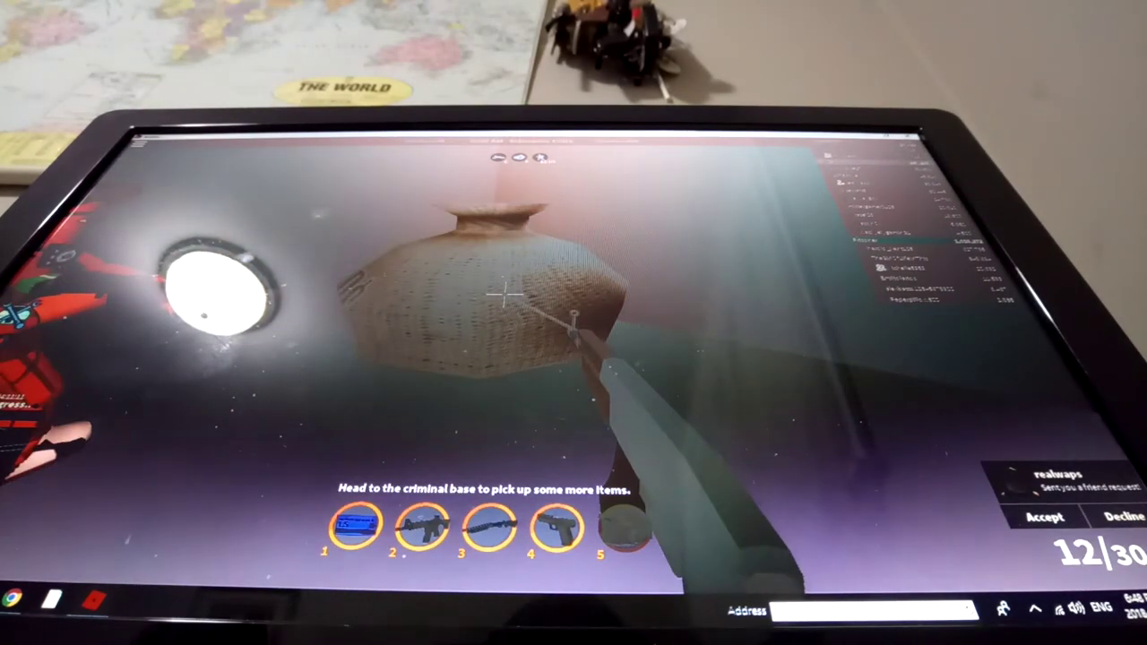
pyautogui.click(504, 293)
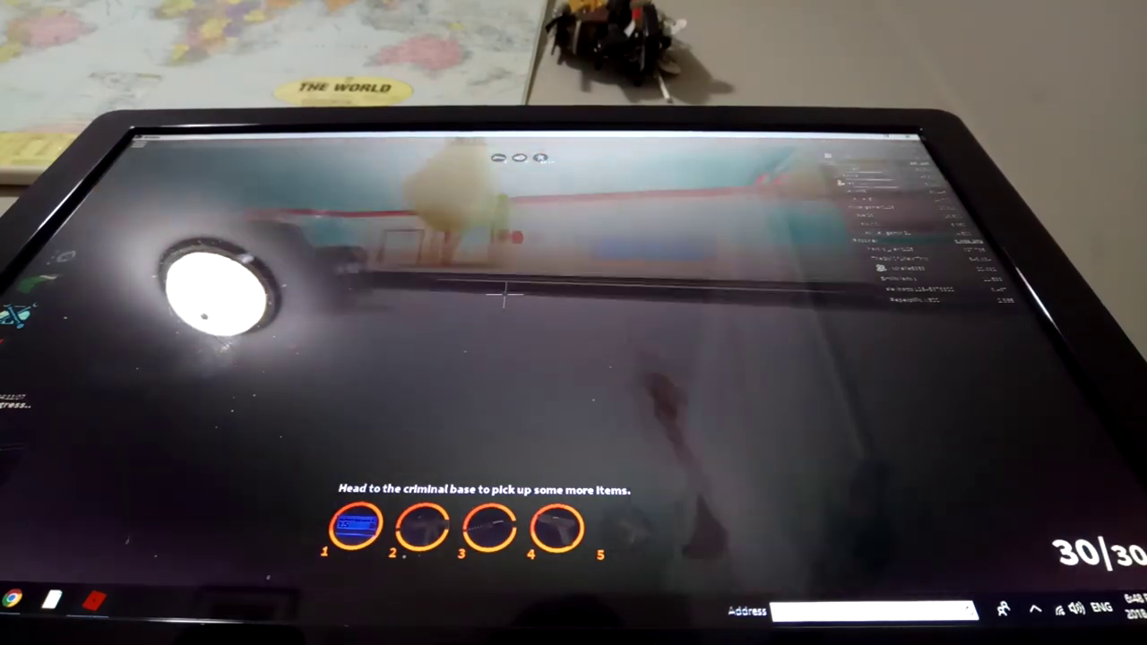
pyautogui.press('5')
pyautogui.press('5')
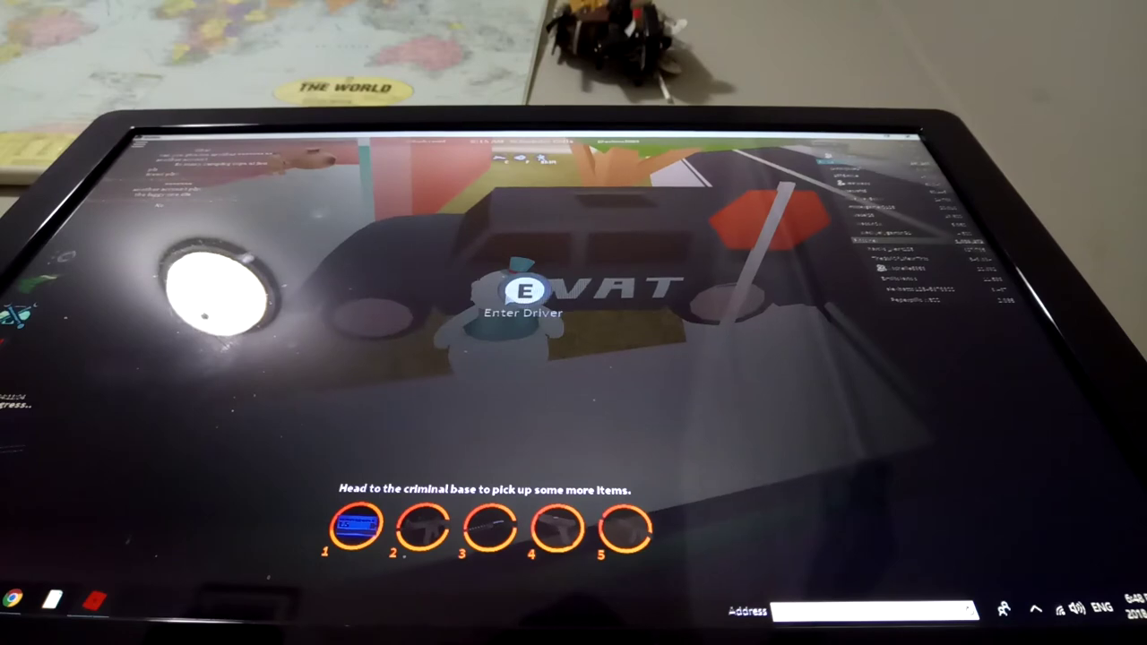
# Step: Get into the SWAT van as driver and steer it along the road
pyautogui.press('e')
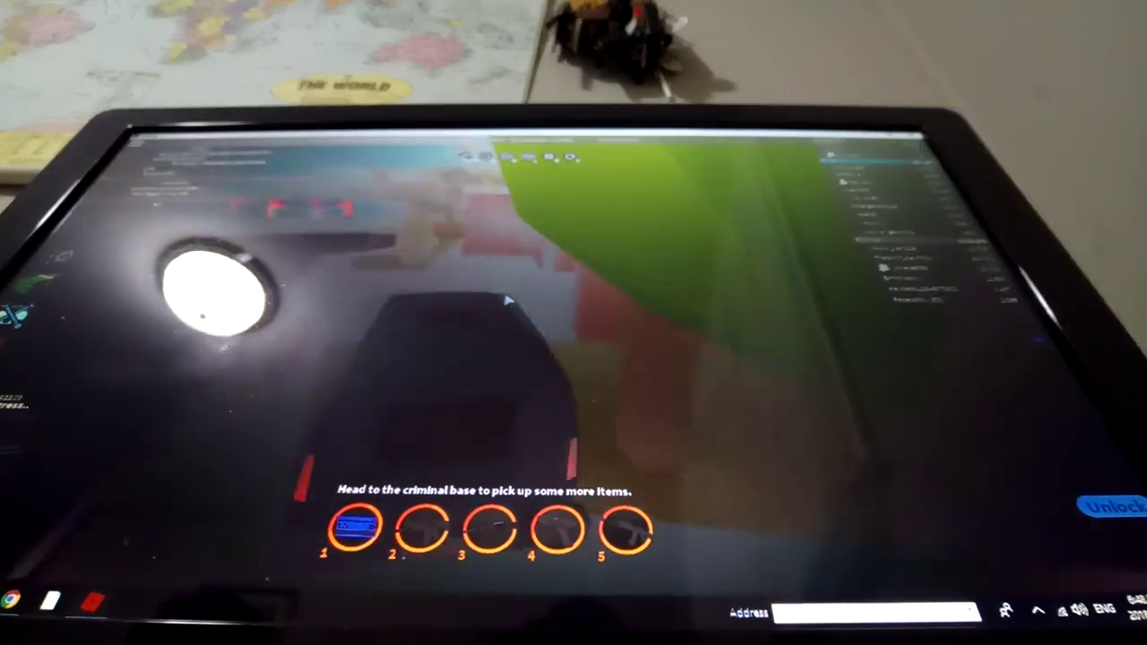
pyautogui.rightClick(507, 302)
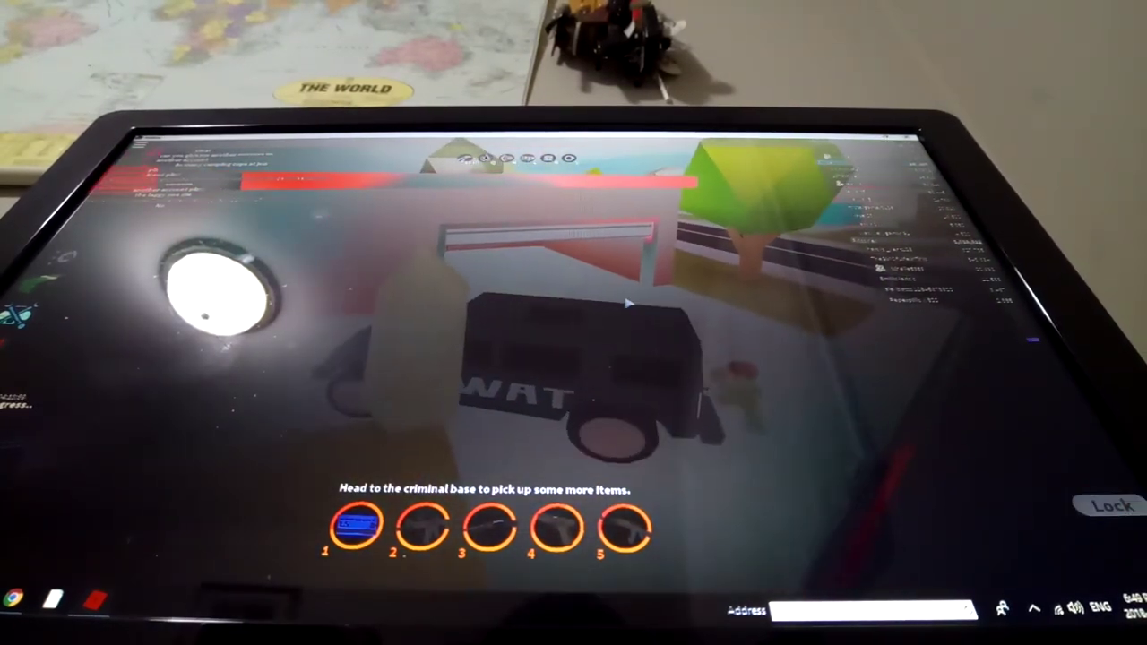
pyautogui.press('w')
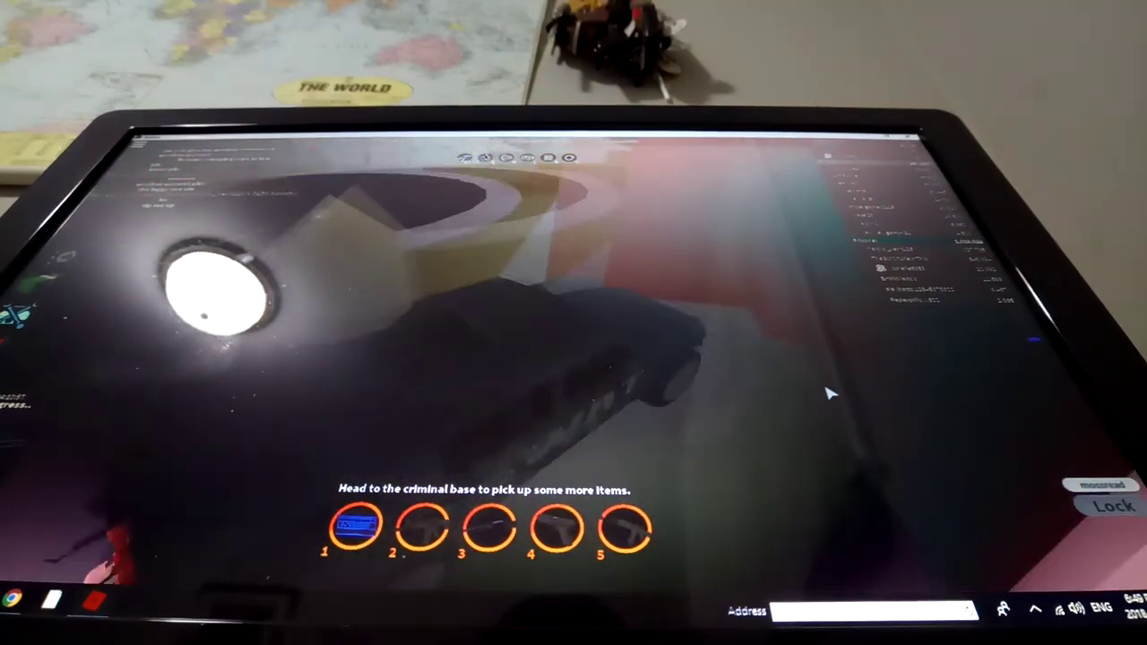
pyautogui.press('w')
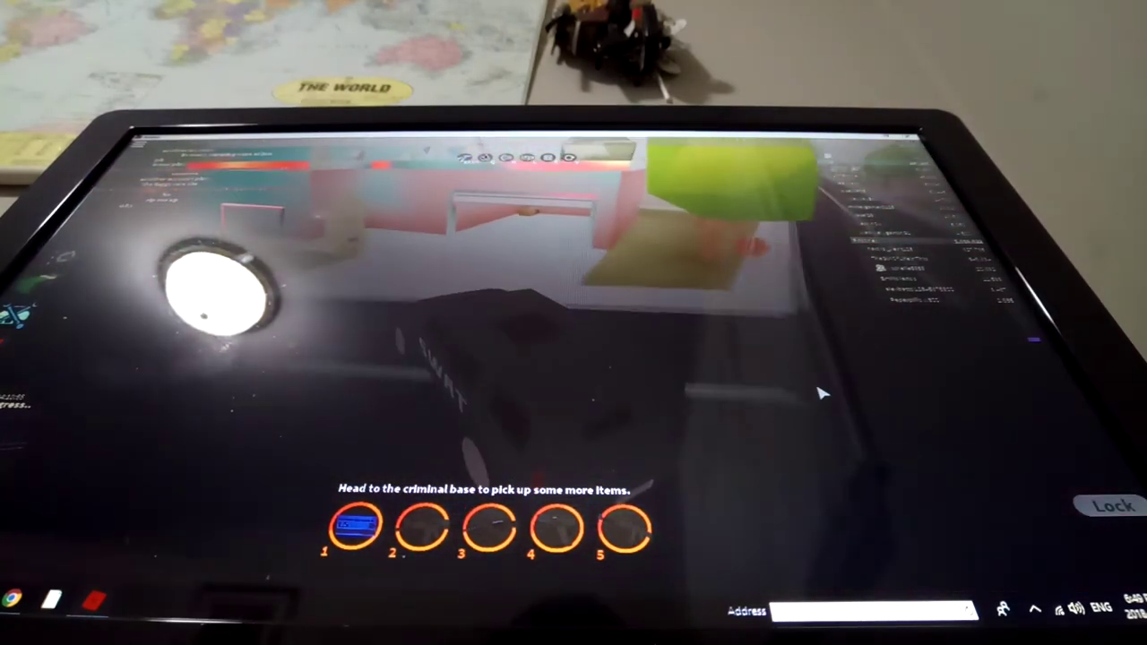
pyautogui.press('w')
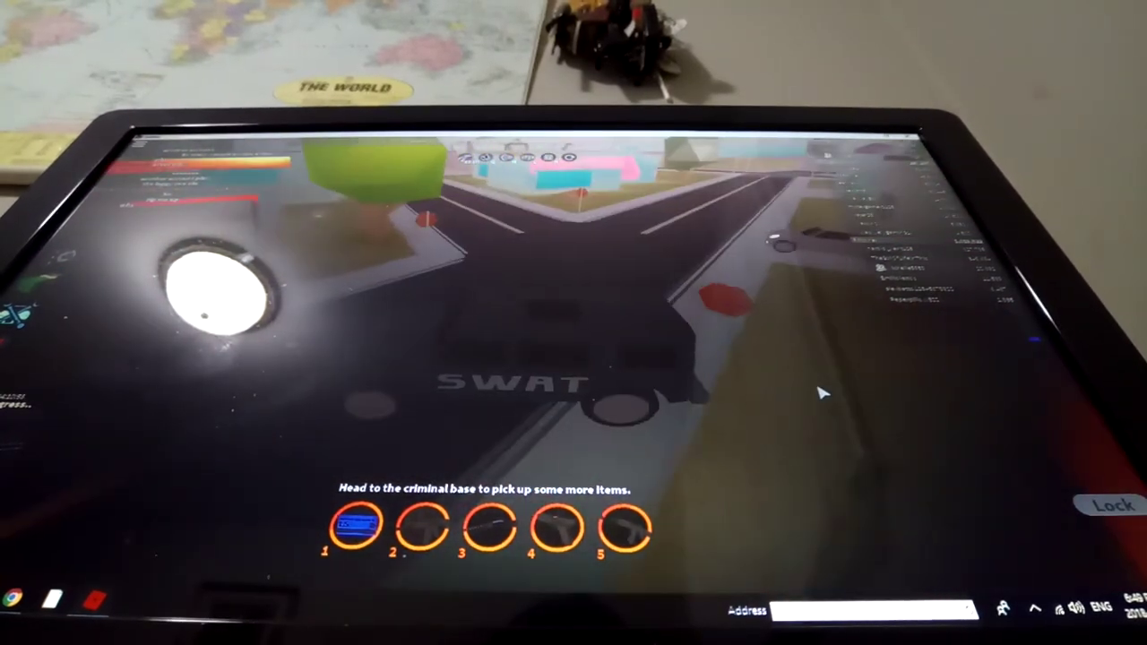
# Step: Hop out of the van and continue along the road toward the garage
pyautogui.press('space')
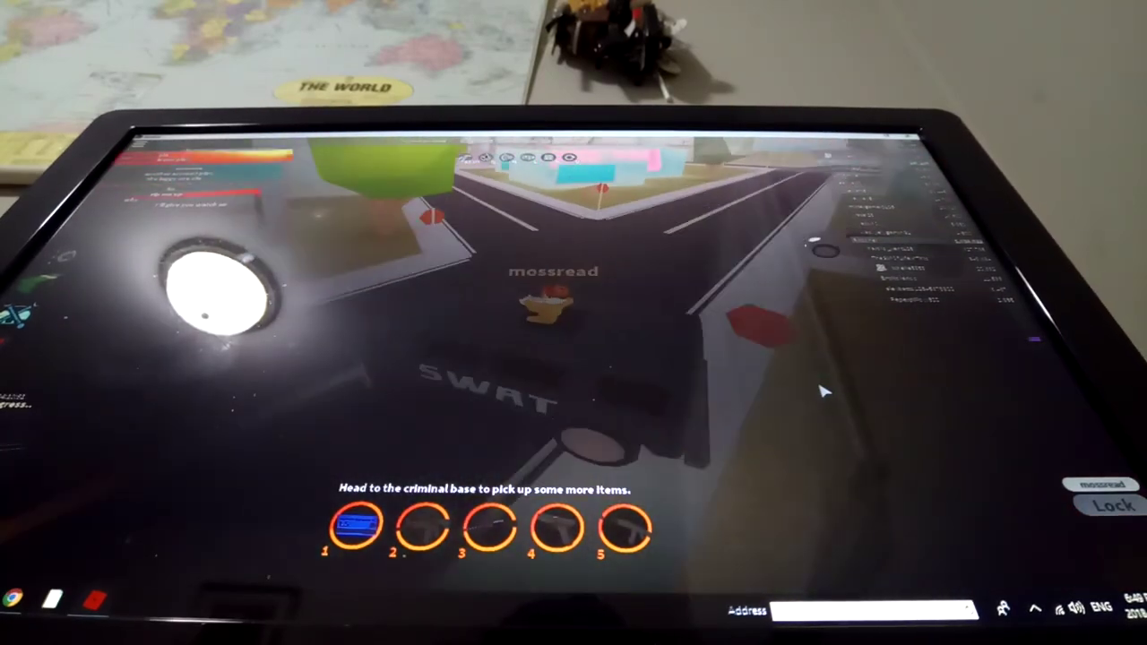
pyautogui.press('w')
pyautogui.press('w')
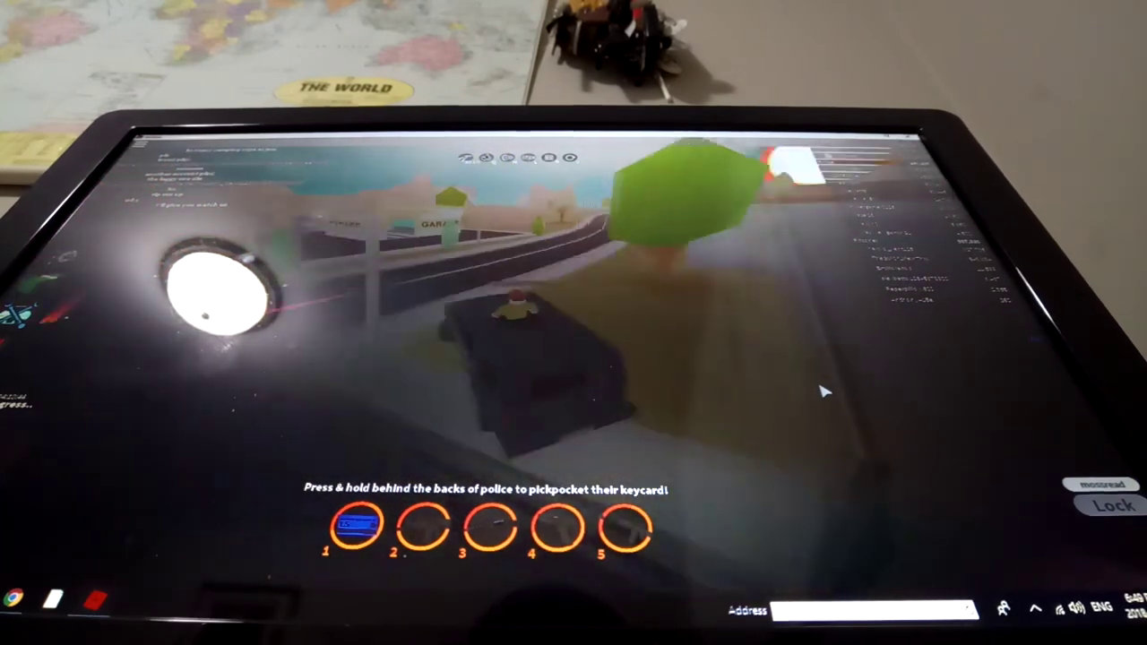
pyautogui.press('w')
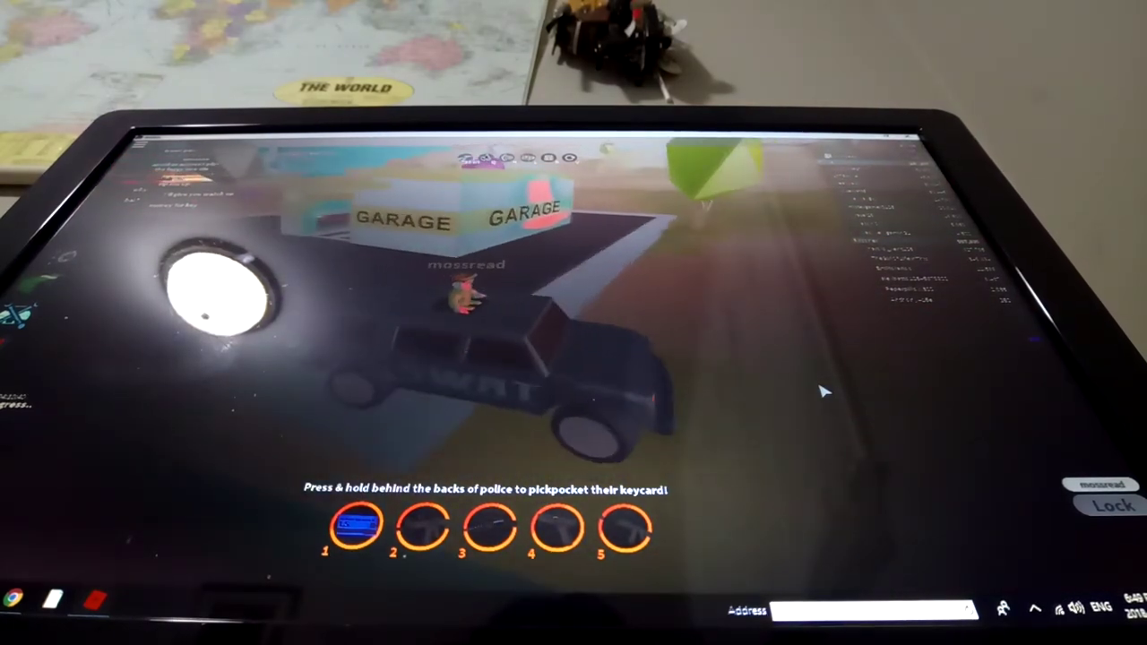
pyautogui.press('w')
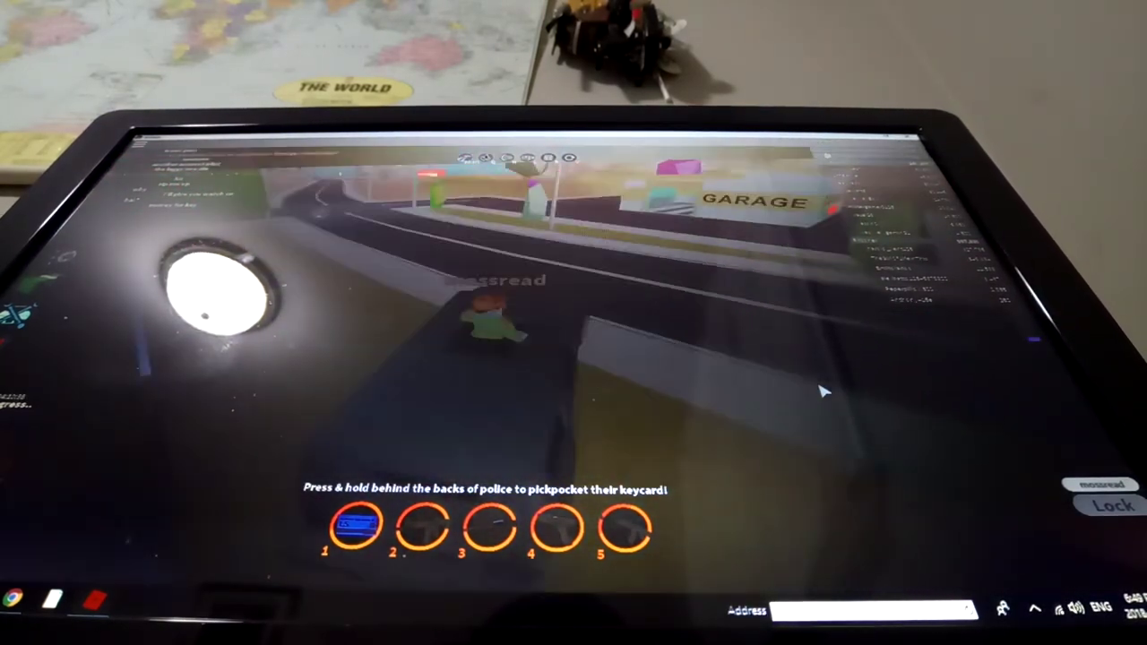
pyautogui.press('w')
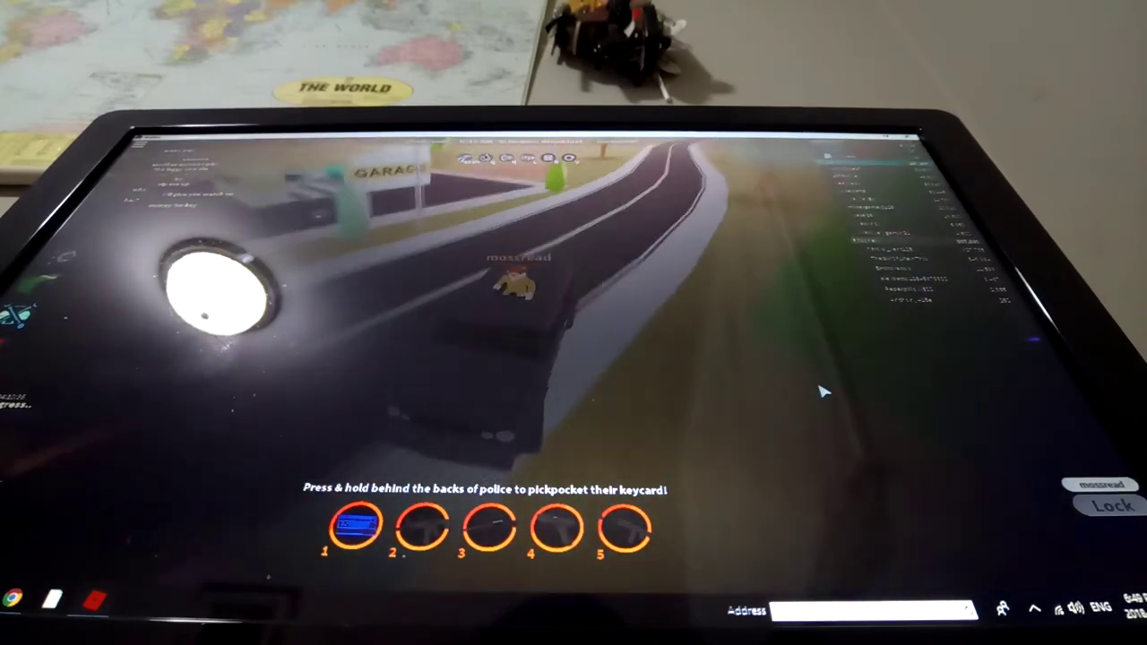
# Step: Drive the van into the garage, exit customization and roll back out
pyautogui.press('w')
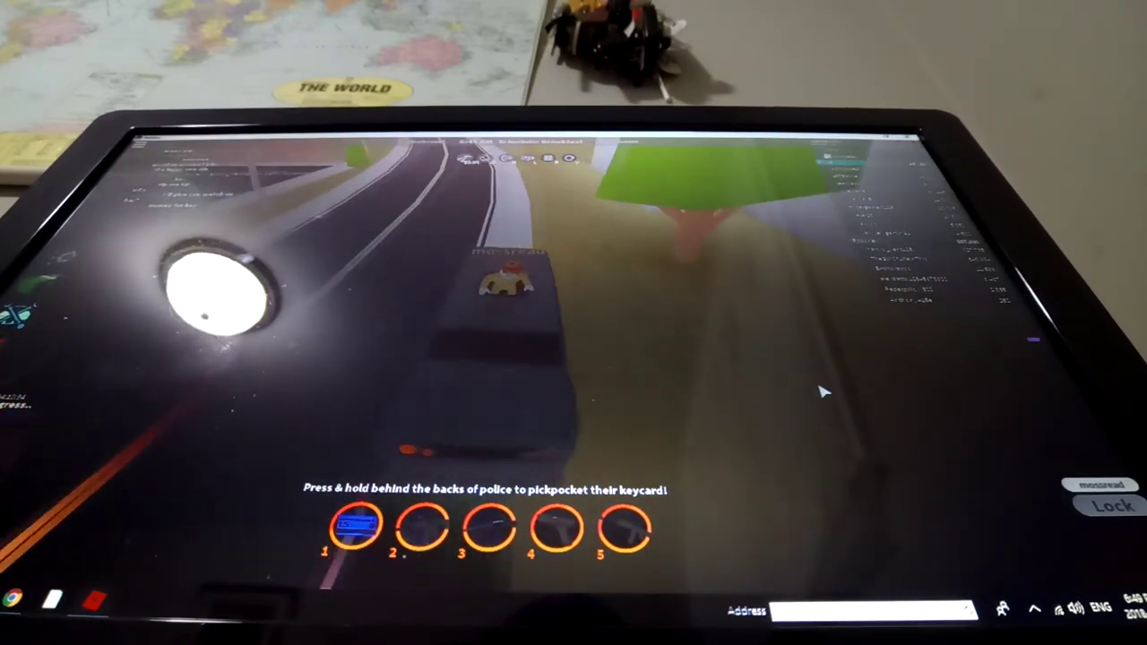
pyautogui.press('w')
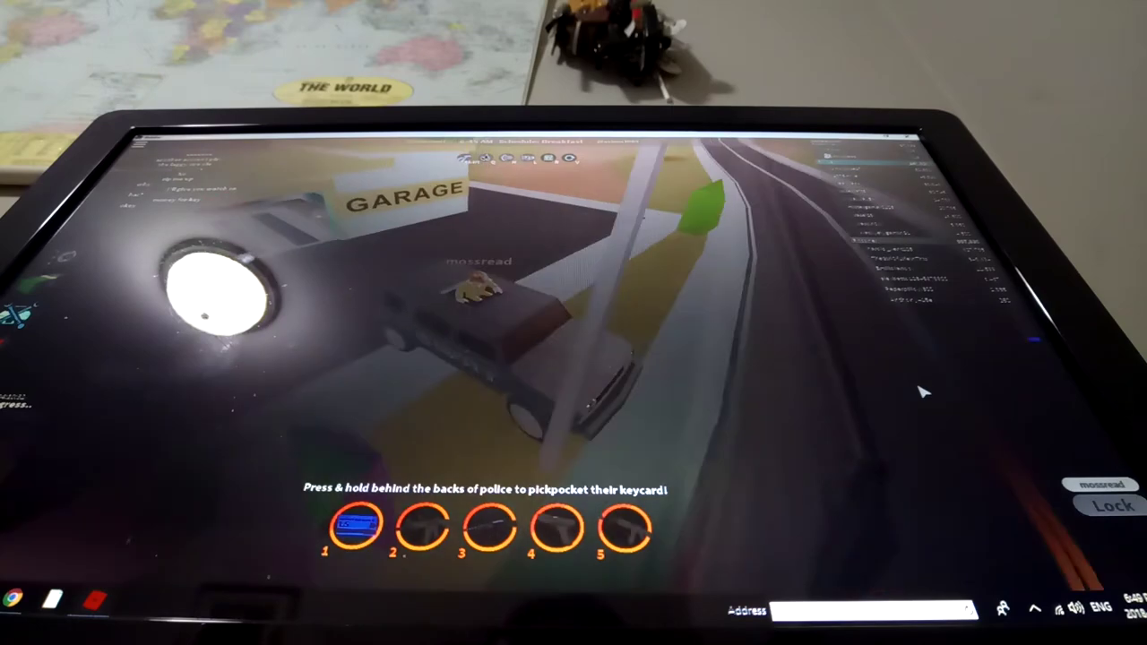
pyautogui.press('w')
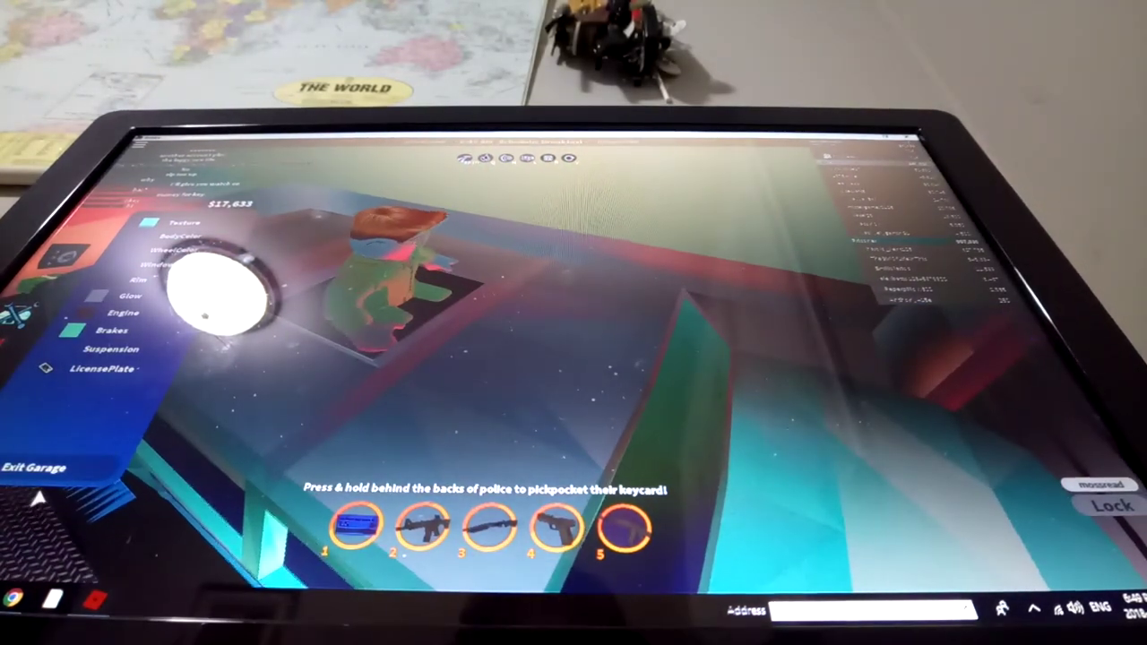
pyautogui.click(36, 468)
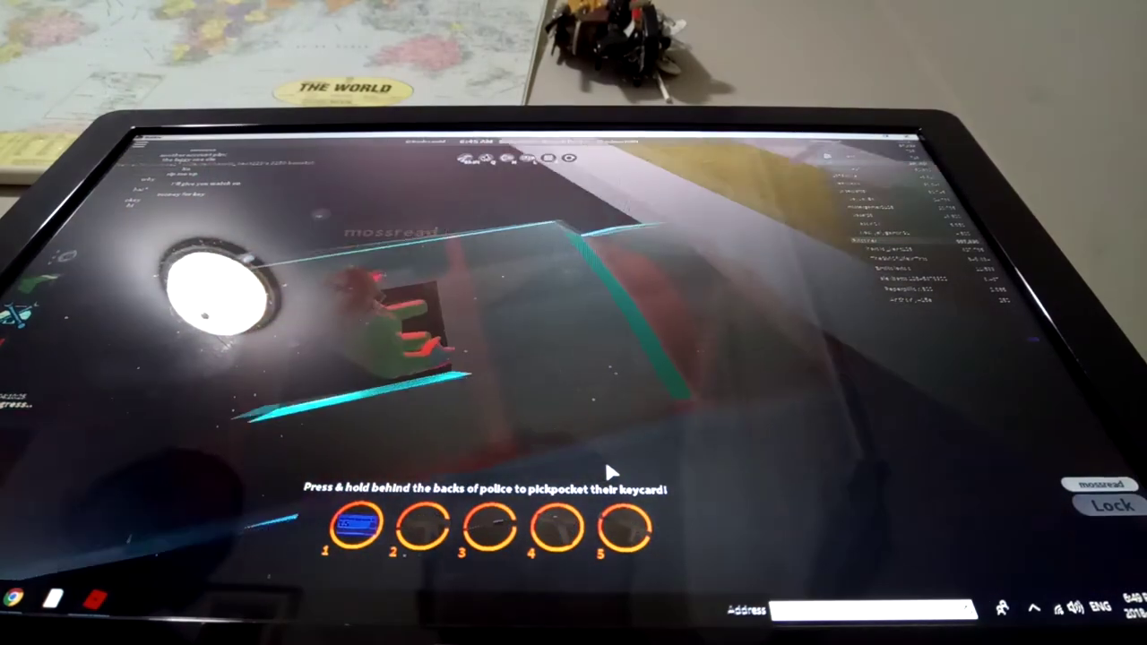
pyautogui.press('w')
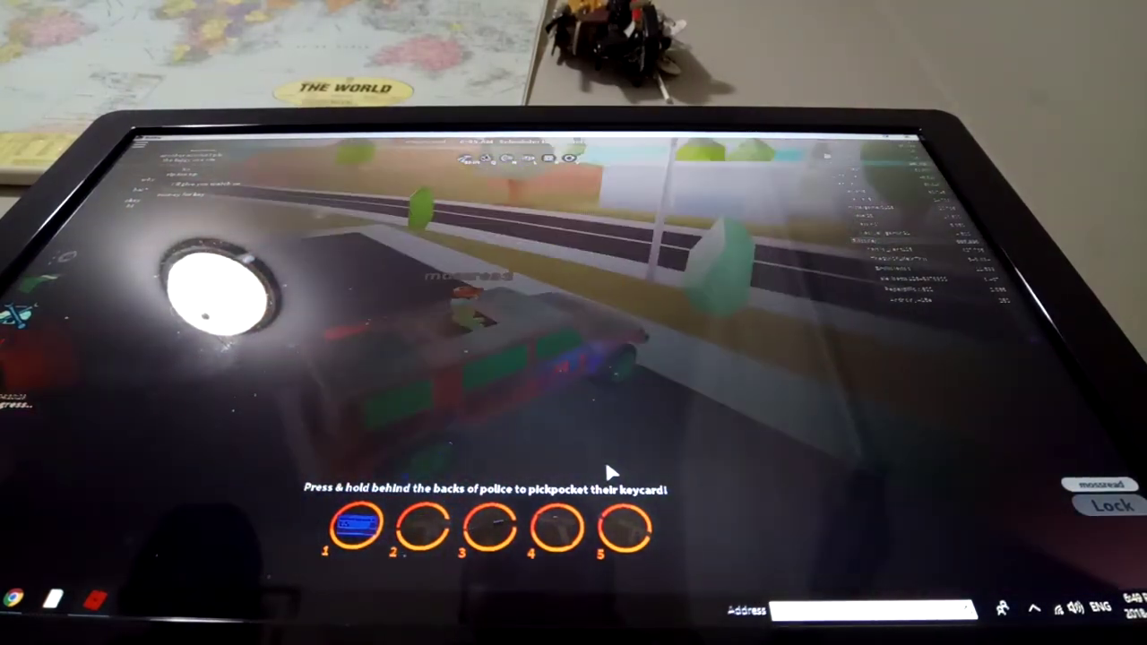
# Step: Drive the van along the curving country road
pyautogui.press('w')
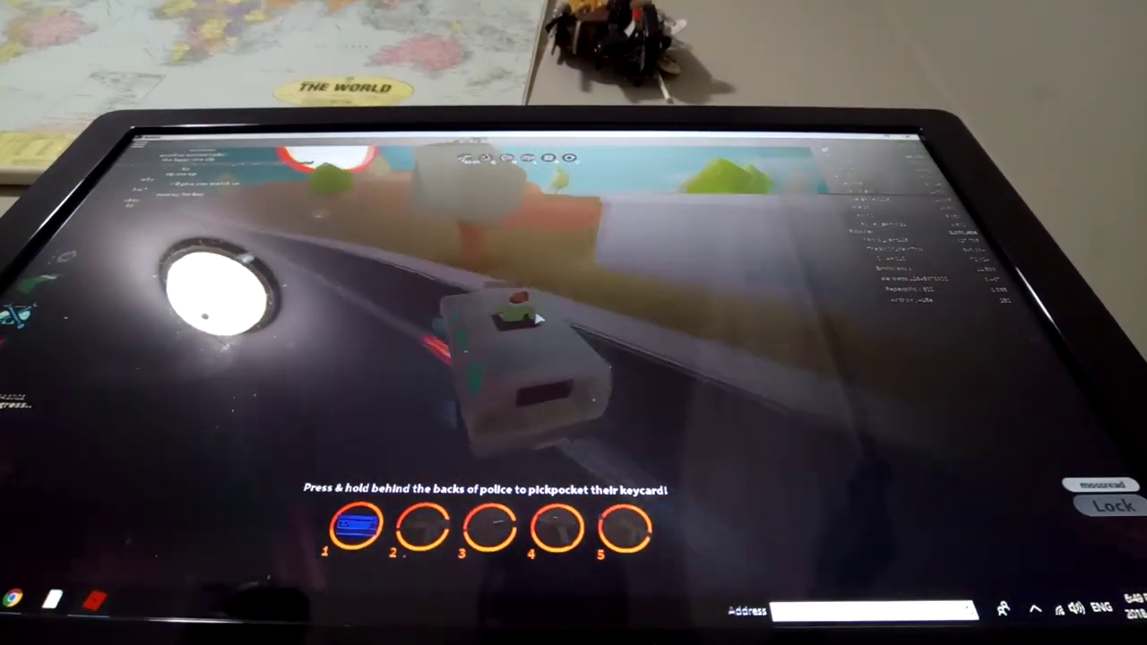
pyautogui.press('w')
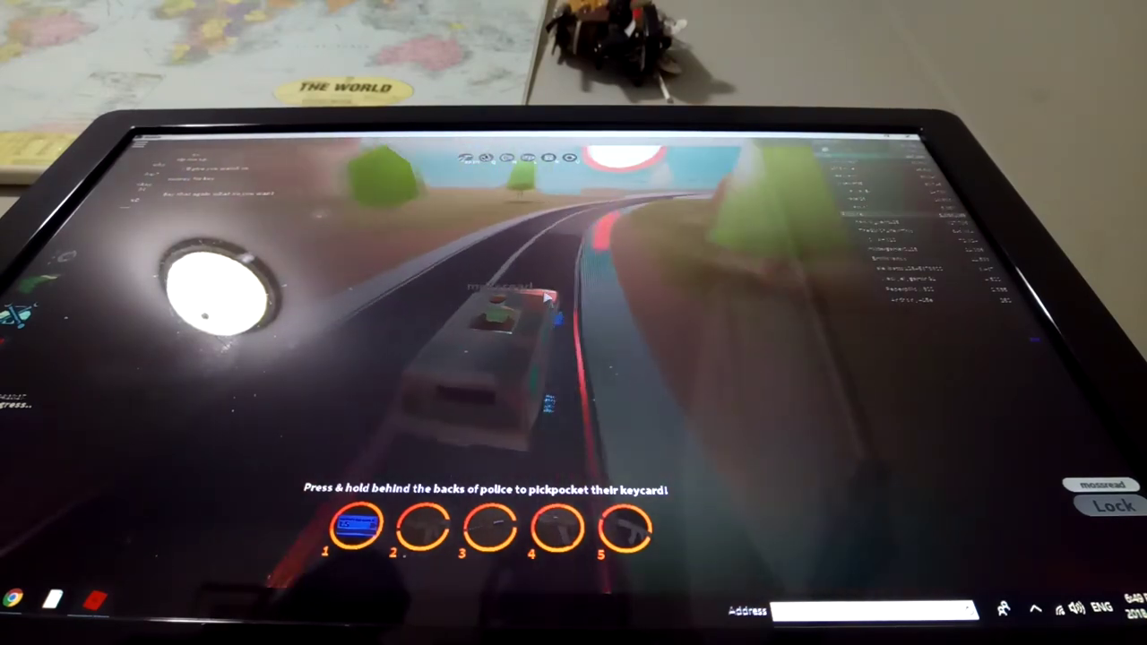
pyautogui.press('w')
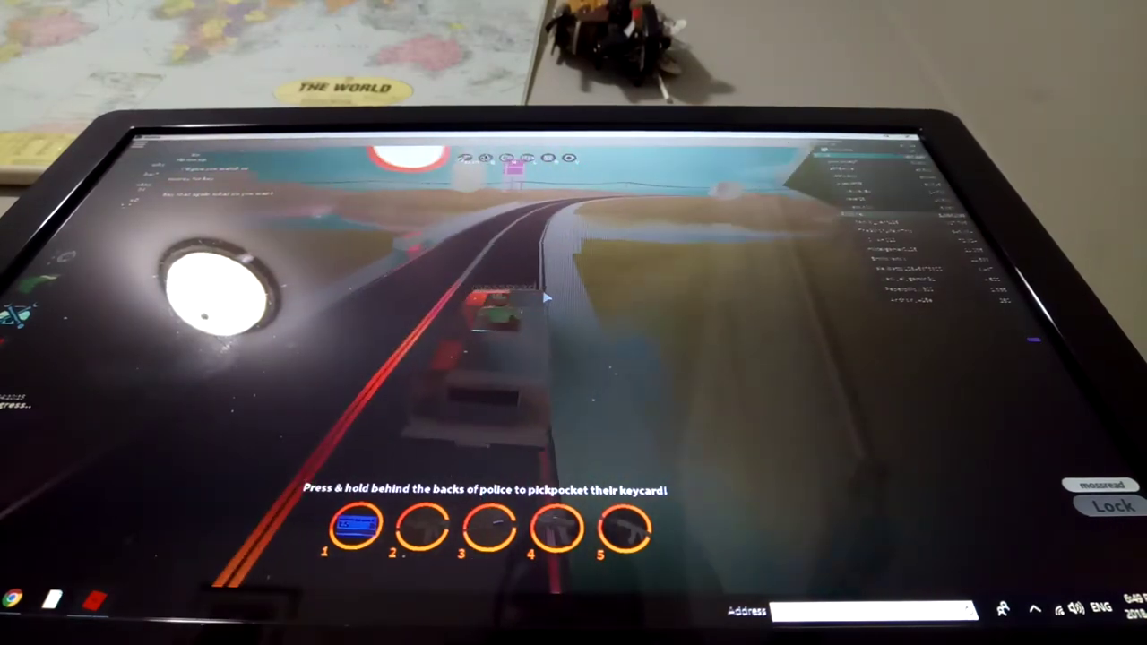
pyautogui.press('w')
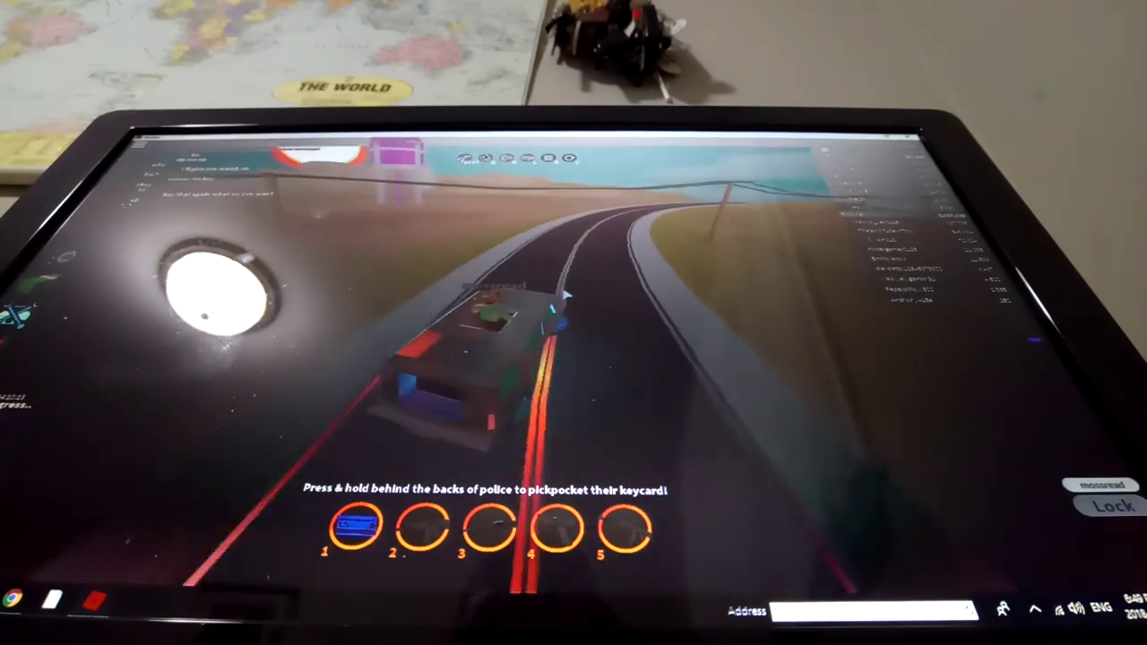
pyautogui.press('w')
pyautogui.press('w')
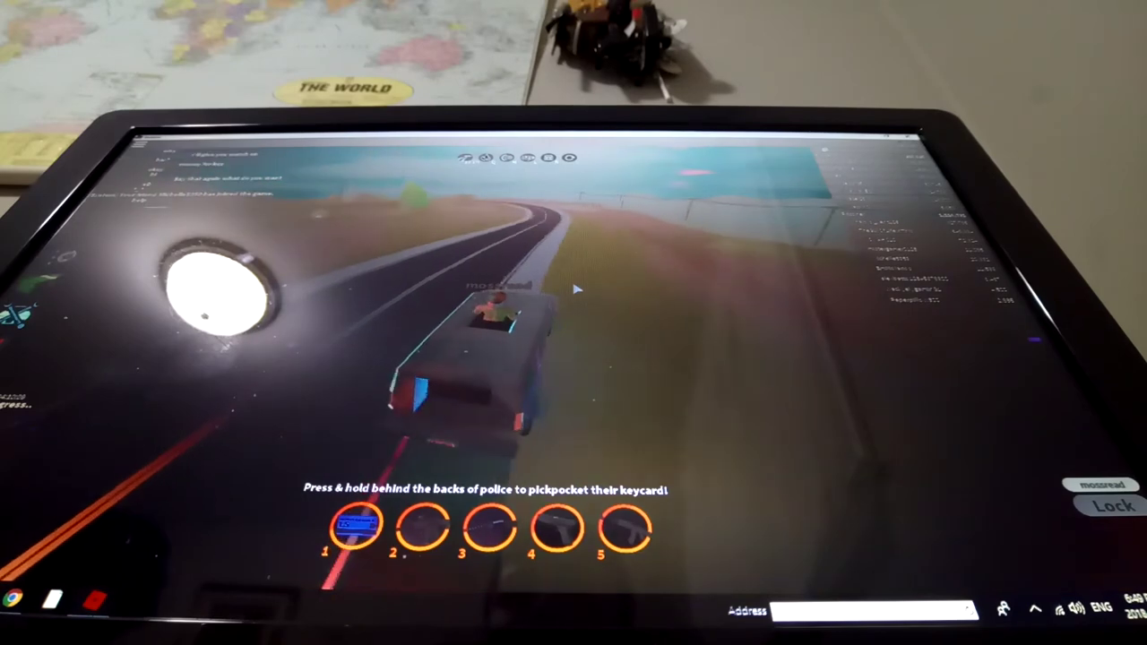
pyautogui.press('w')
pyautogui.press('w')
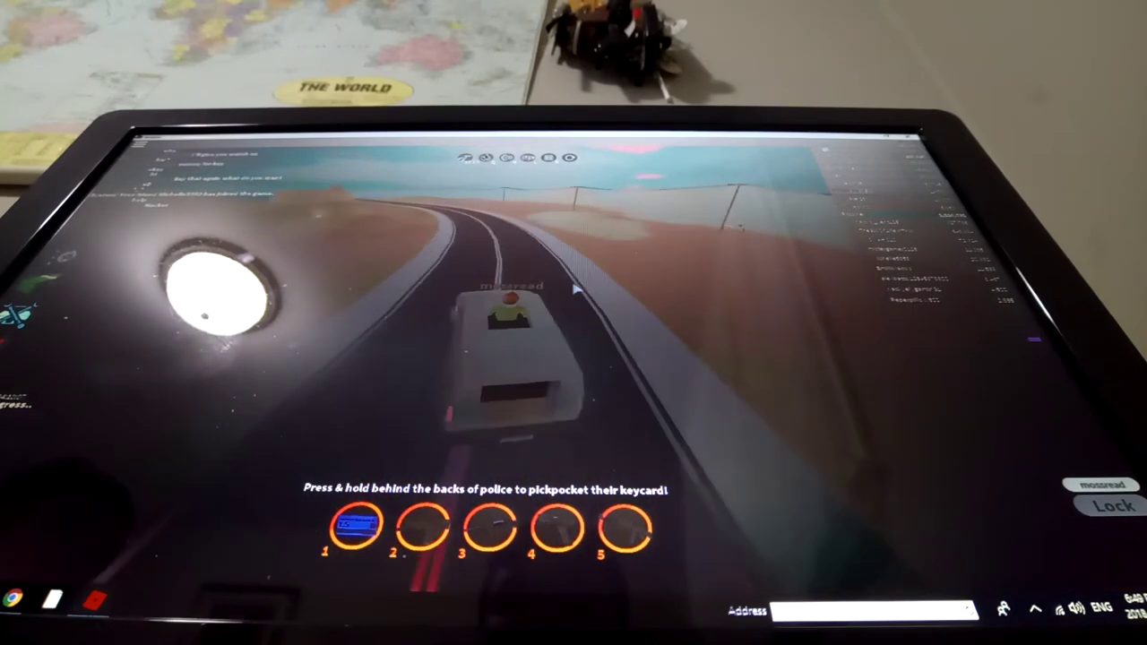
pyautogui.press('w')
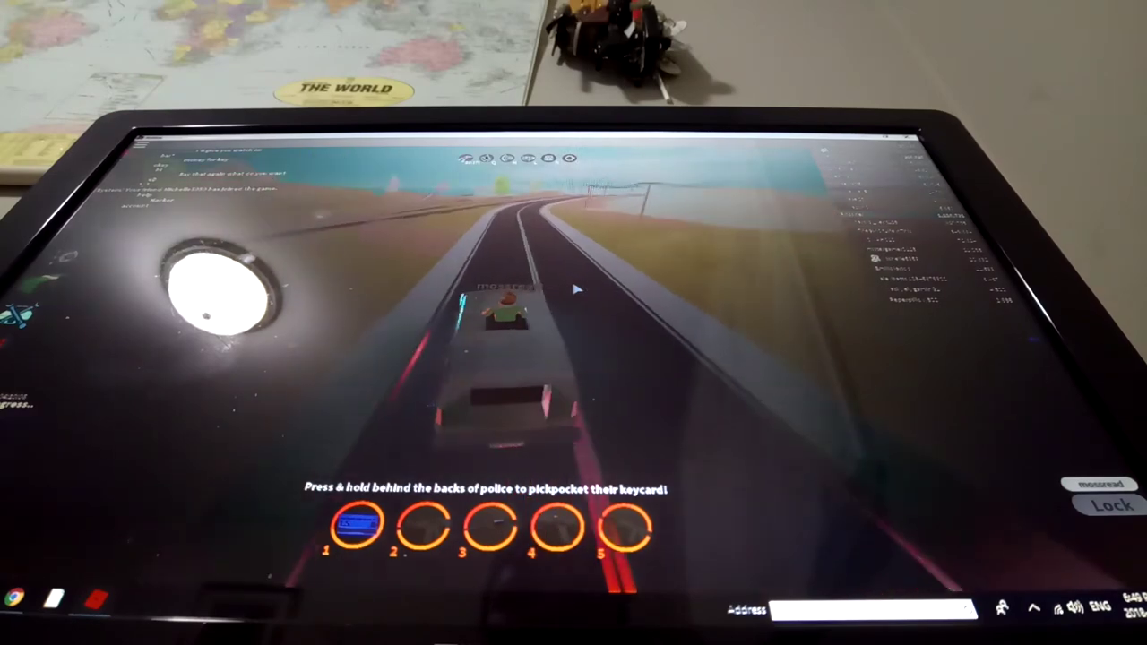
# Step: Steer around the bend into the city streets, then climb onto the van roof
pyautogui.press('w')
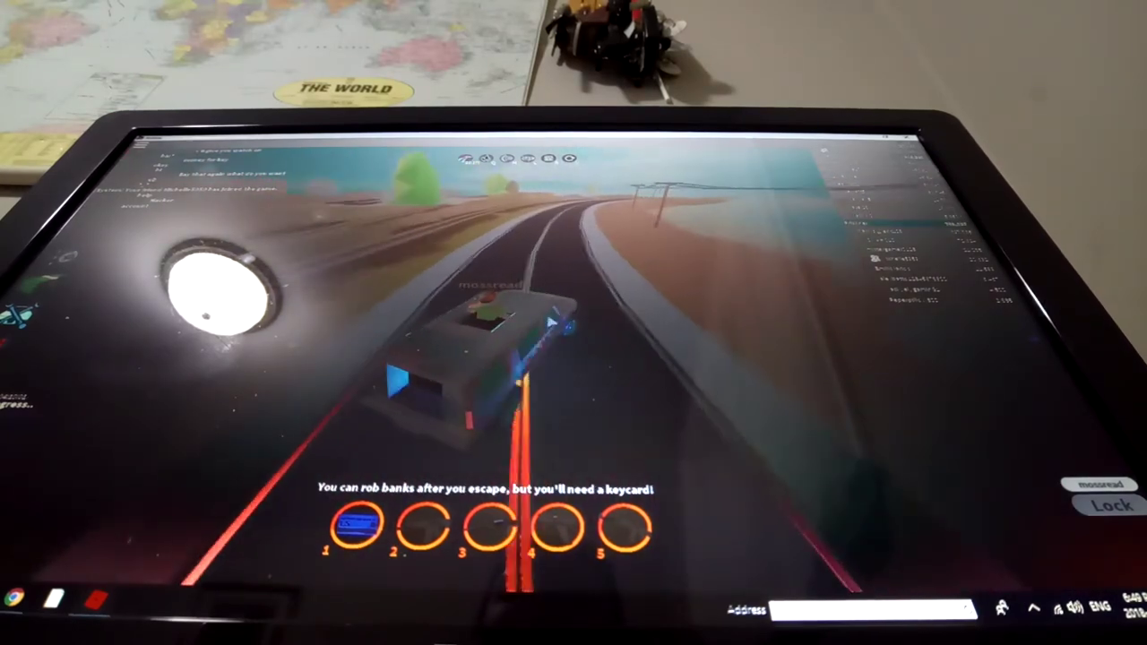
pyautogui.press('w')
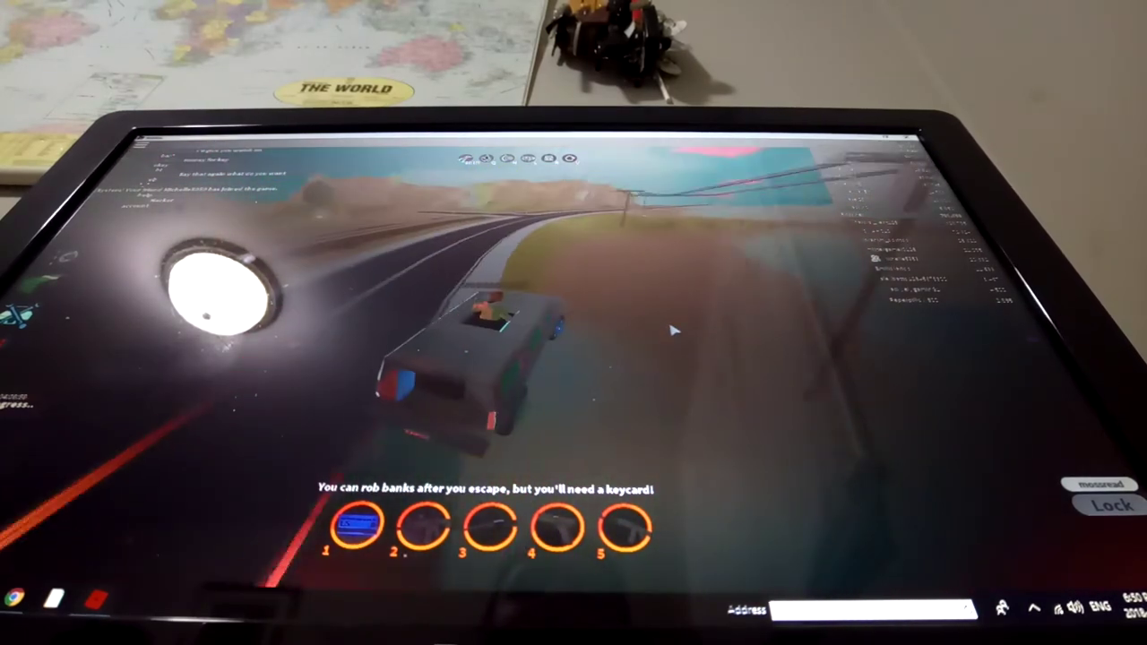
pyautogui.press('w')
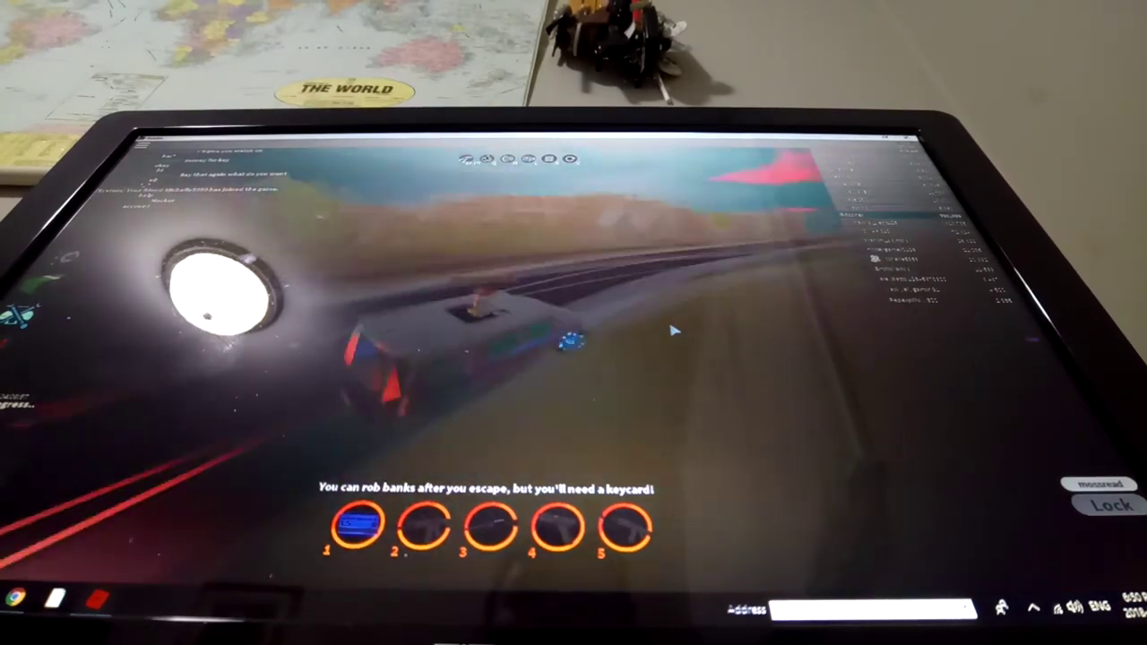
pyautogui.press('w')
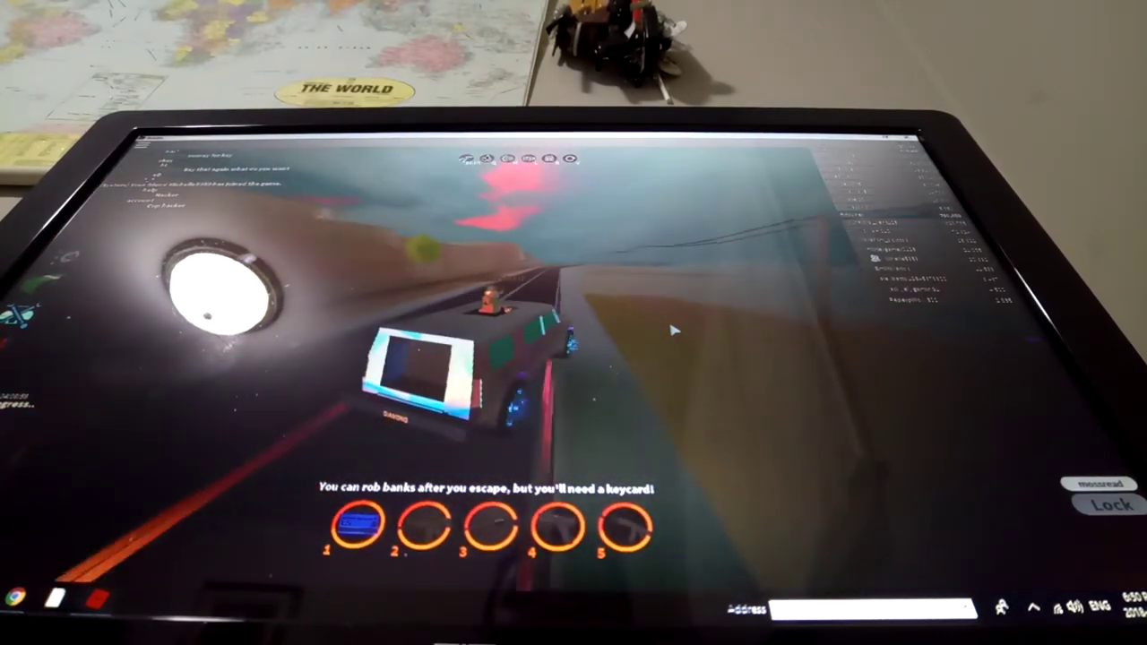
pyautogui.press('w')
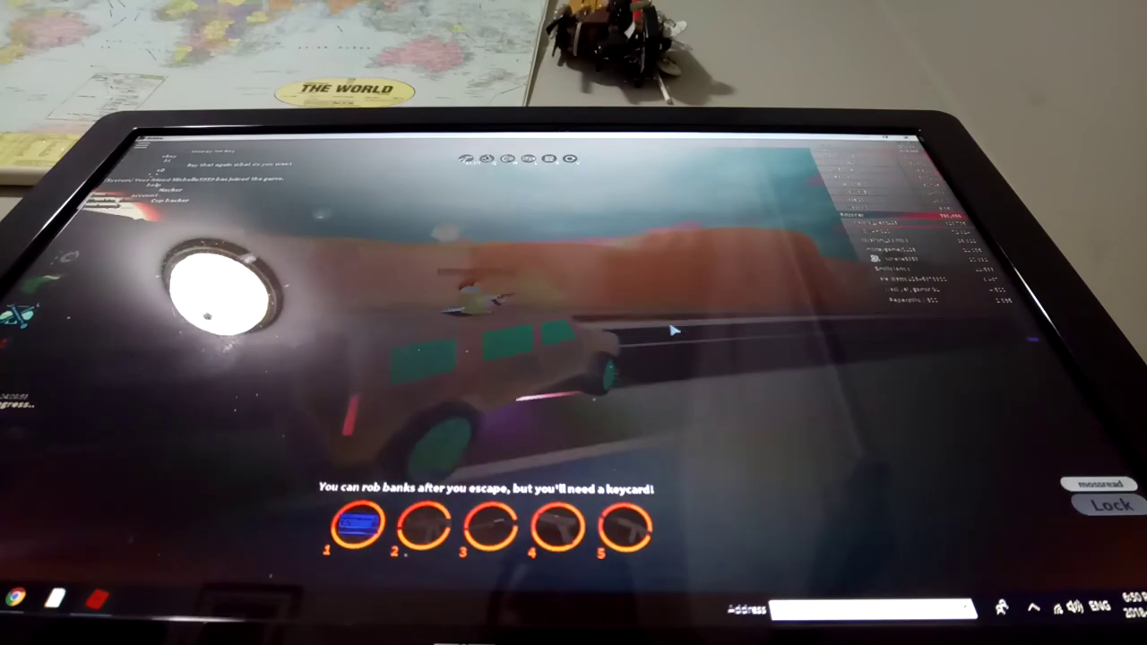
pyautogui.press('w')
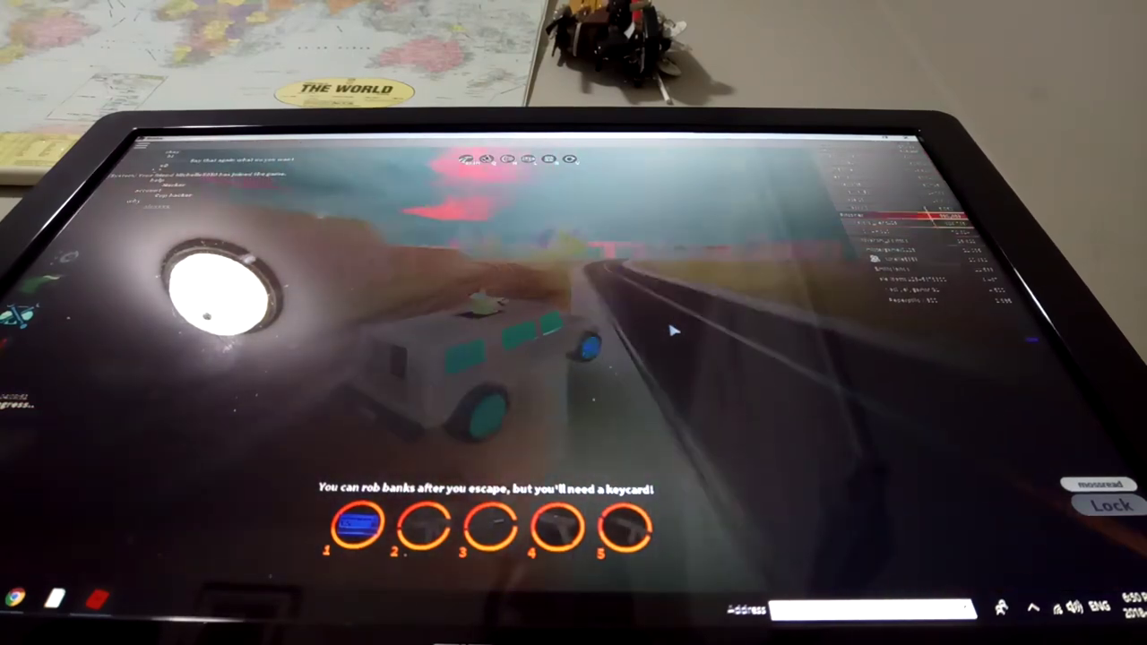
pyautogui.press('w')
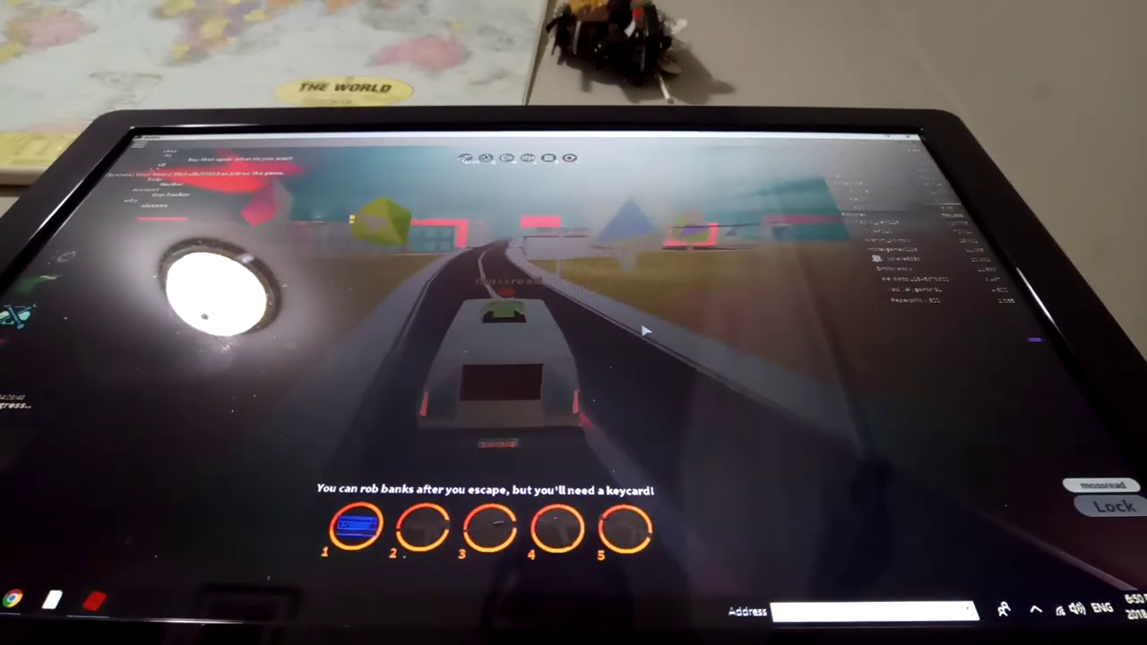
pyautogui.press('w')
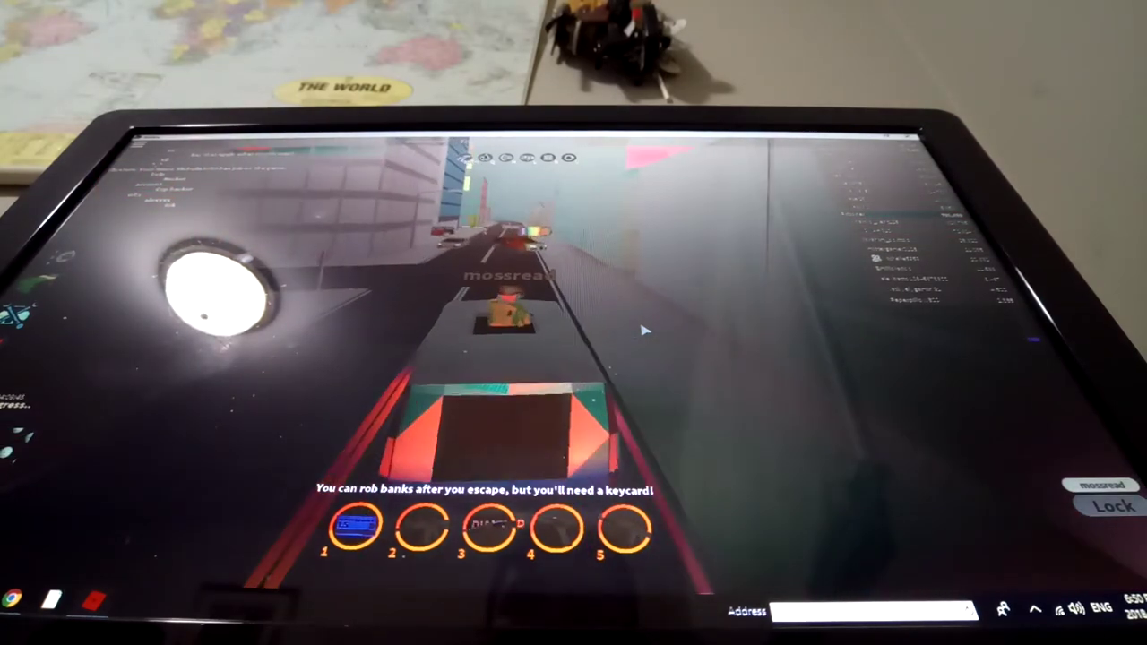
pyautogui.press('w')
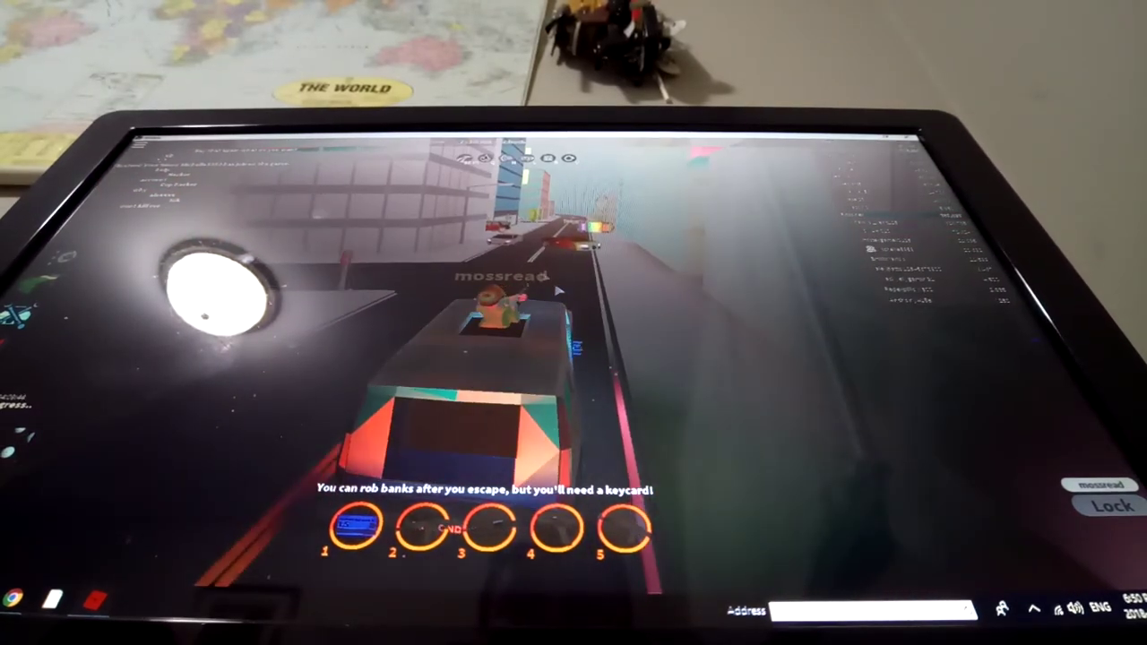
pyautogui.press('space')
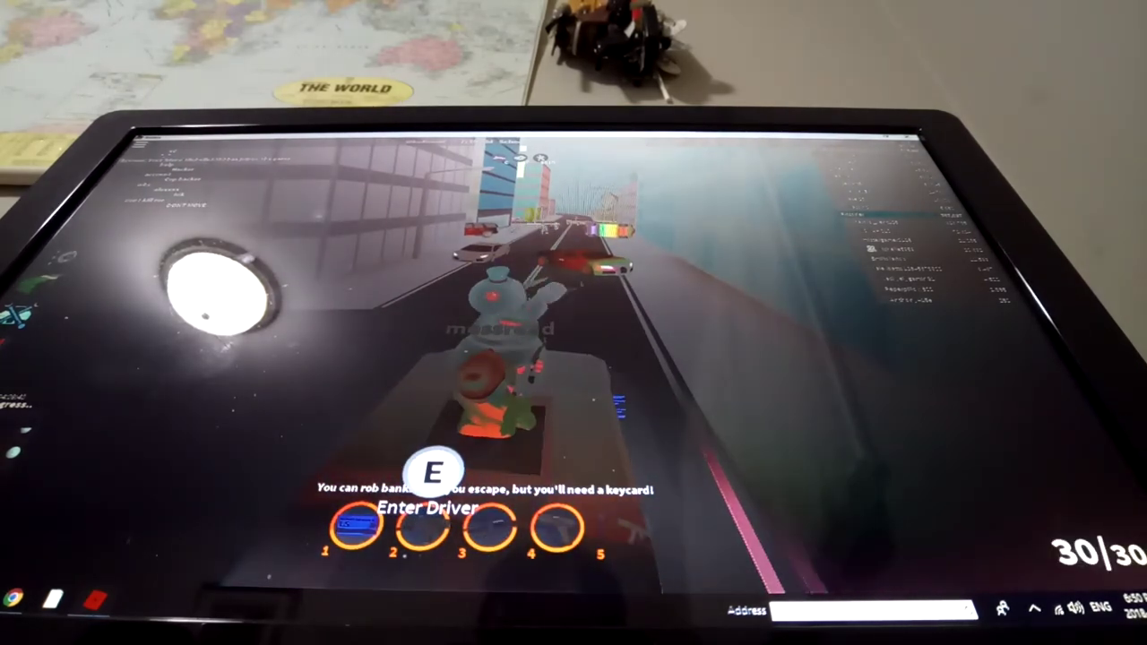
pyautogui.scroll(5, 501, 314)
# Step: Draw a gun and fire at the police cars ahead
pyautogui.press('w')
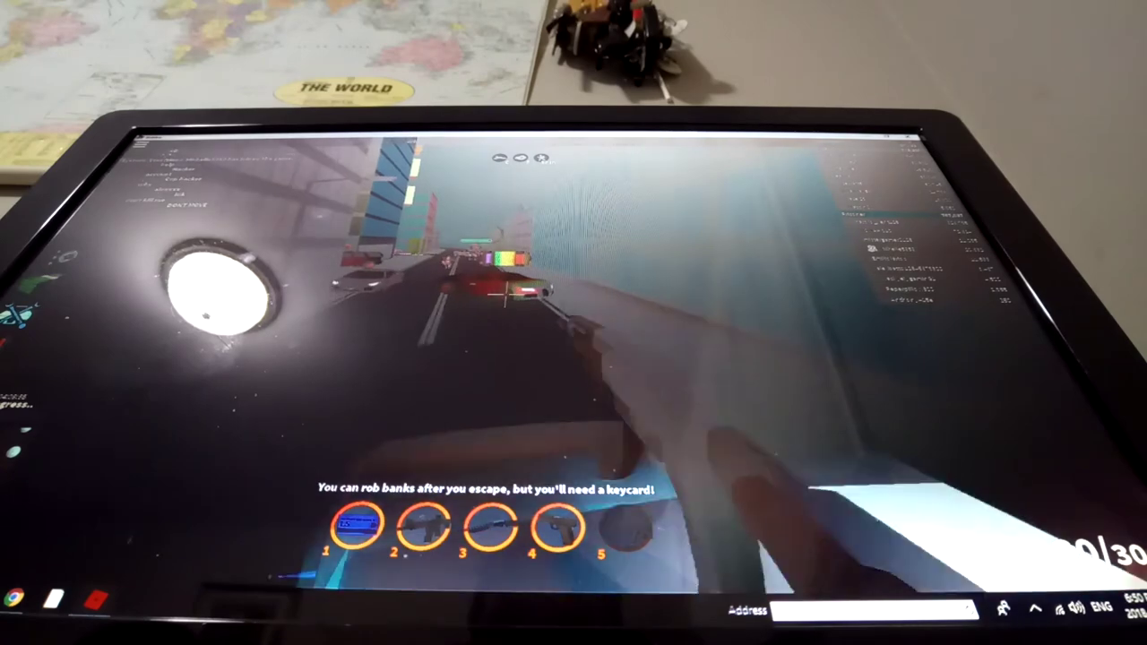
pyautogui.press('w')
pyautogui.click(502, 296)
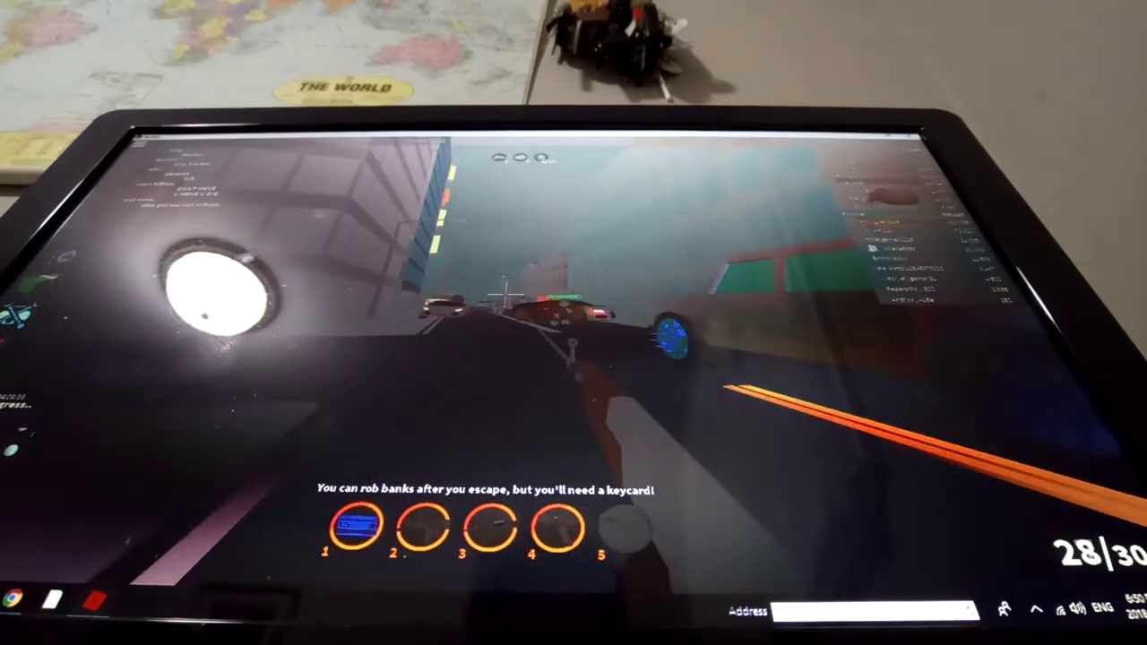
pyautogui.press('w')
pyautogui.click(502, 296)
pyautogui.click(502, 295)
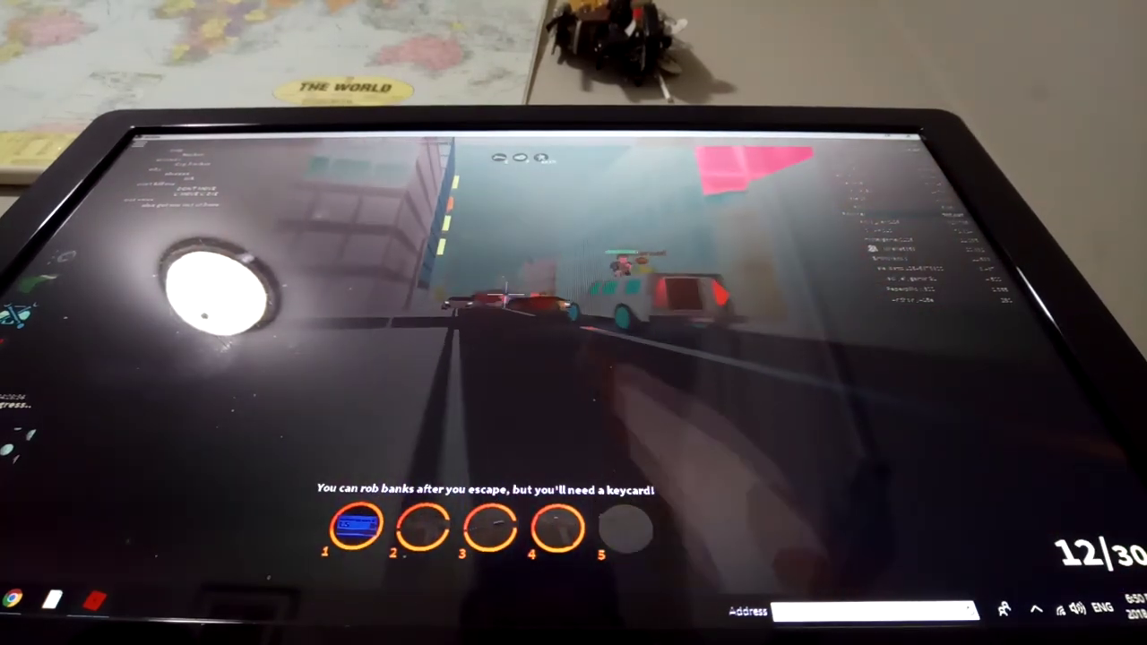
# Step: Switch to weapon 2, shoot the police car and reload with R
pyautogui.press('w')
pyautogui.press('2')
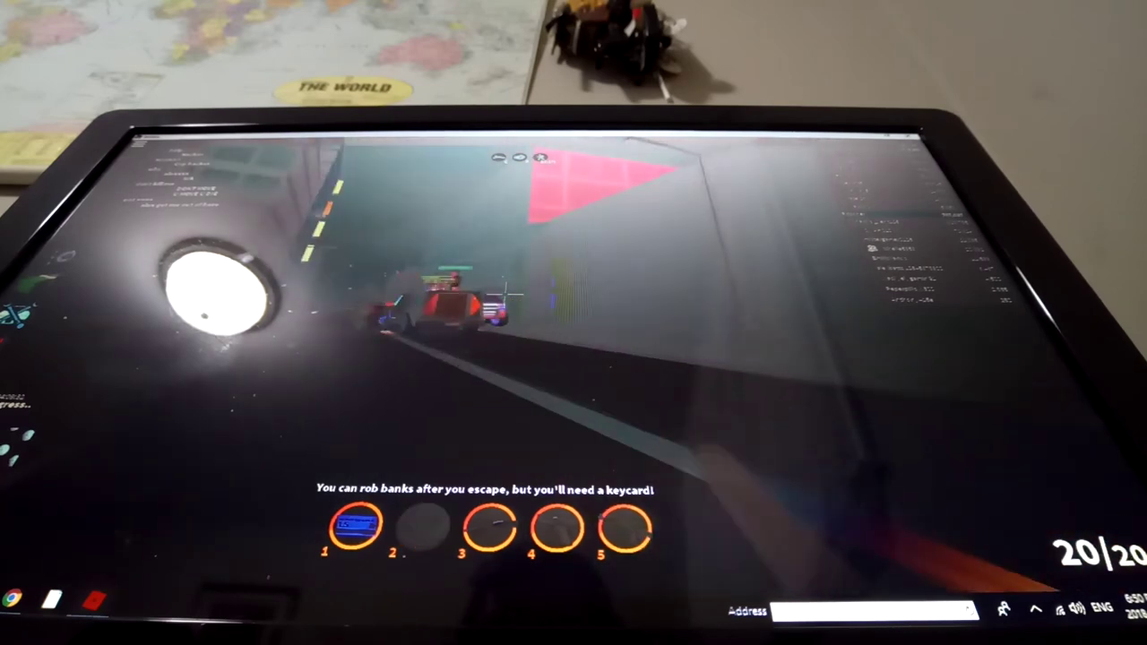
pyautogui.press('w')
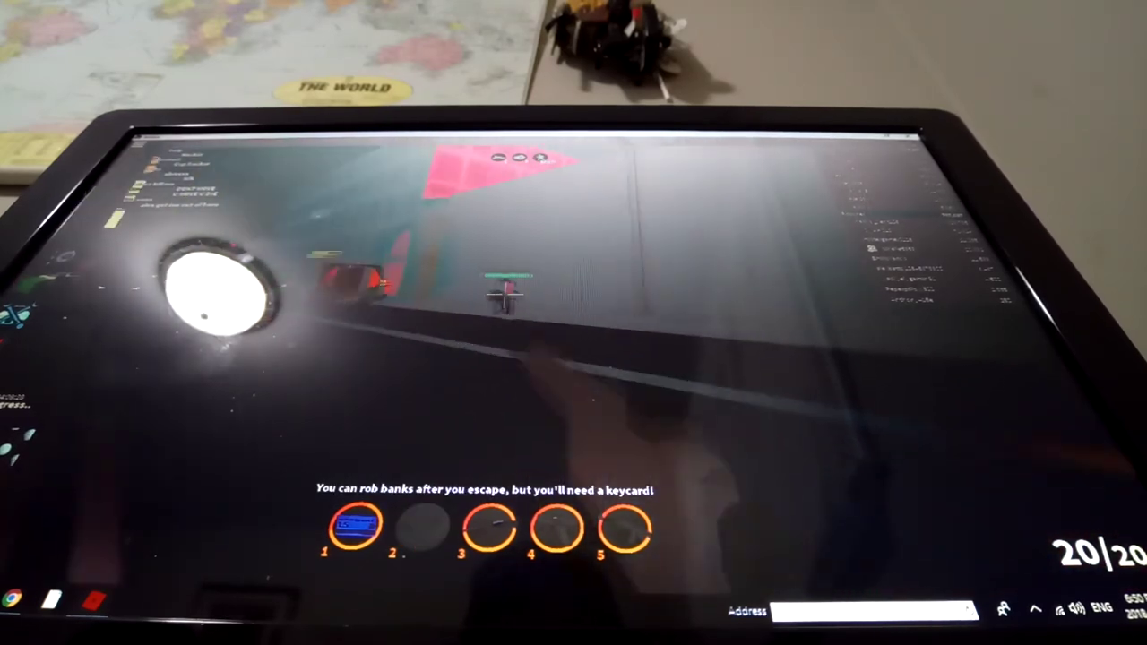
pyautogui.click(502, 295)
pyautogui.press('w')
pyautogui.click(502, 296)
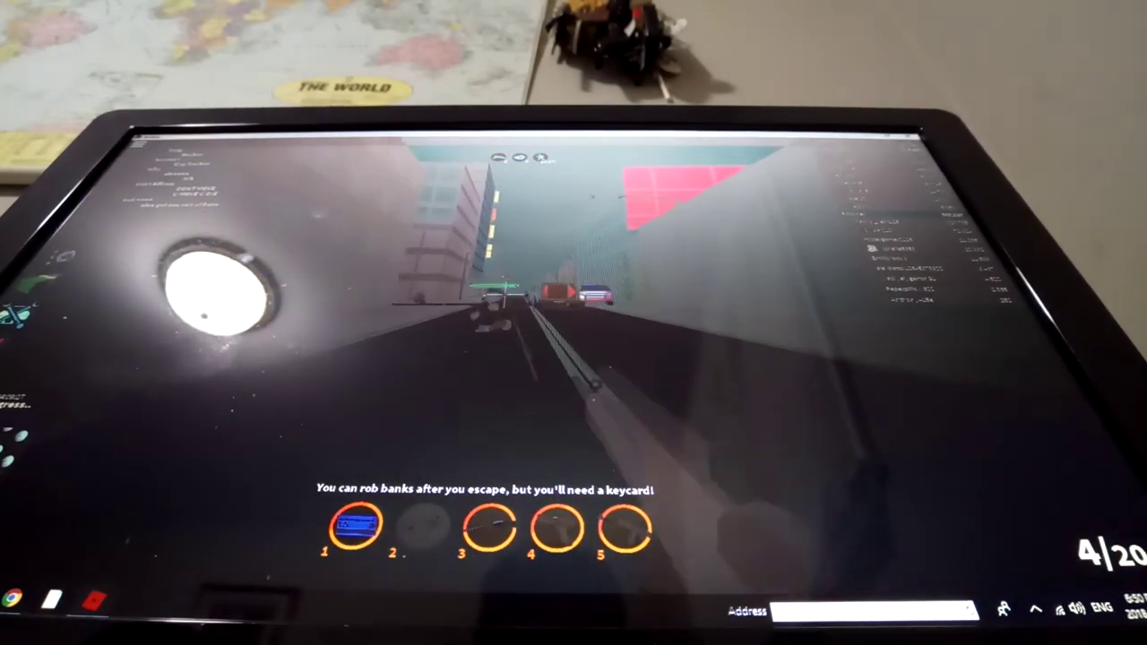
pyautogui.click(501, 295)
pyautogui.press('r')
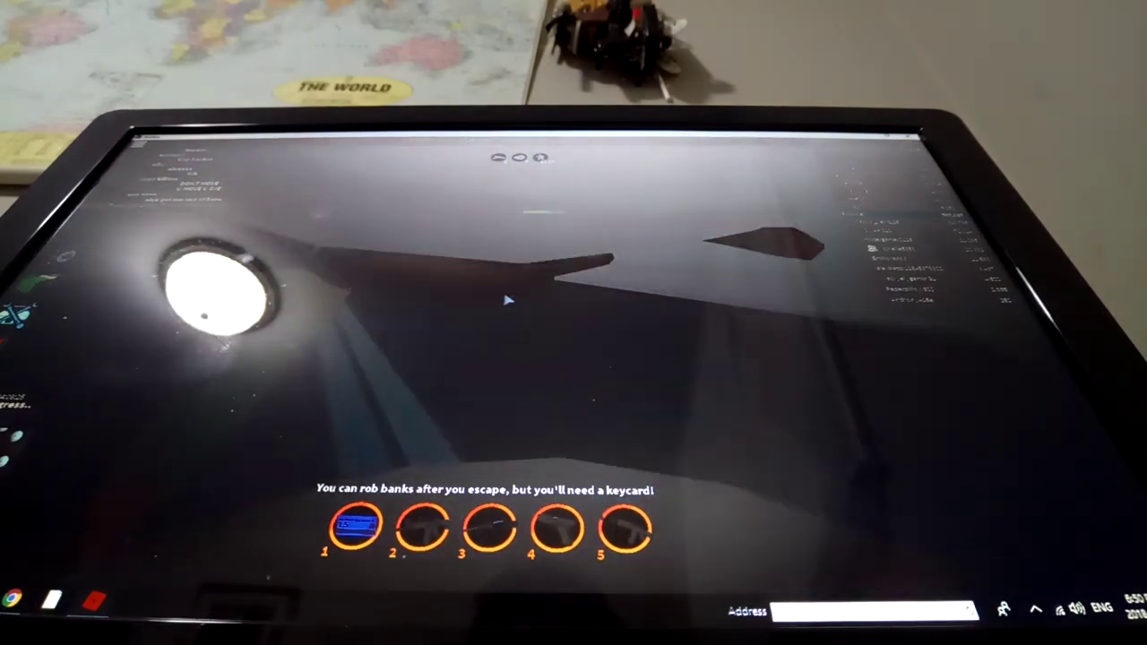
pyautogui.scroll(-5, 506, 300)
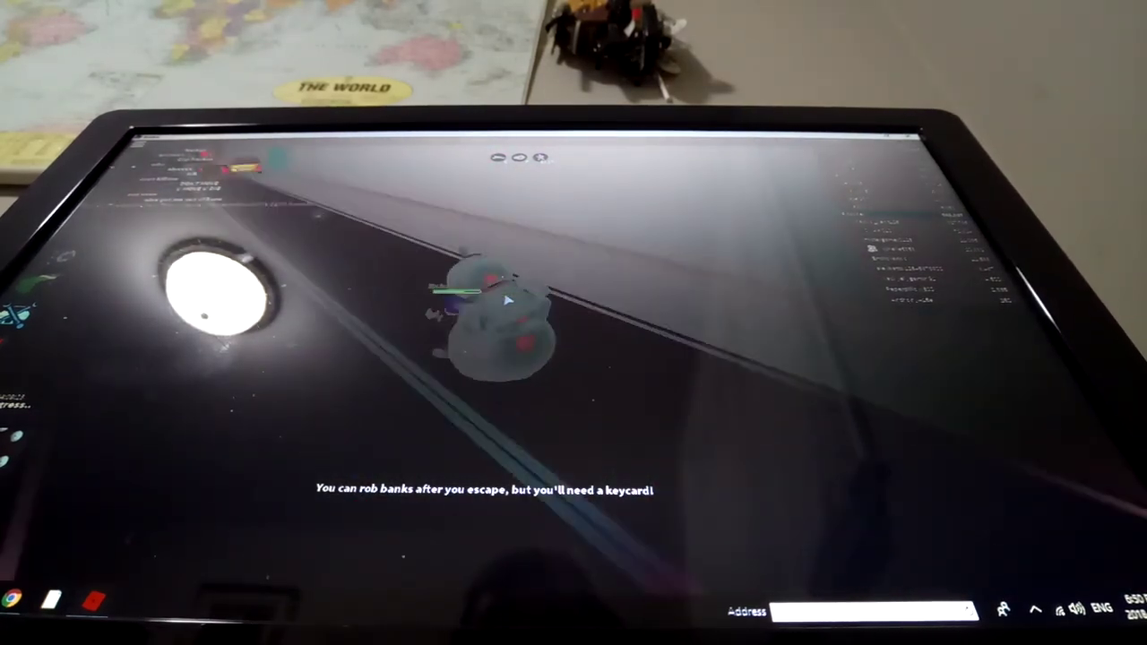
pyautogui.moveTo(506, 301); pyautogui.dragTo(512, 307)
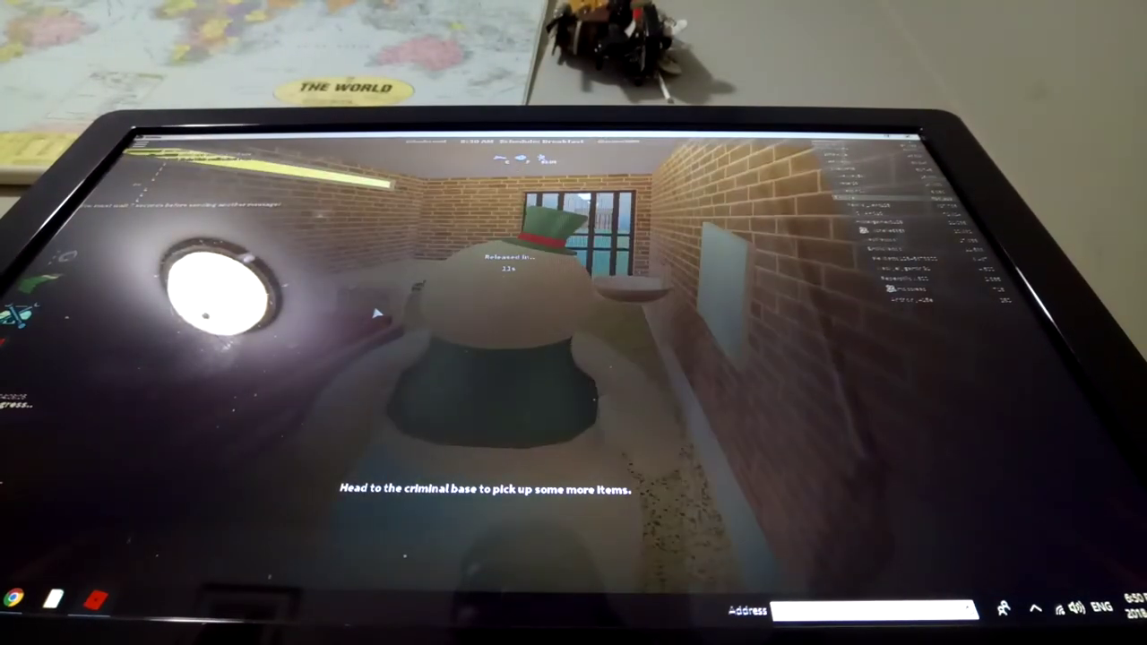
# Step: Accept the team switch and join the Police team in the equipment room
pyautogui.press('w')
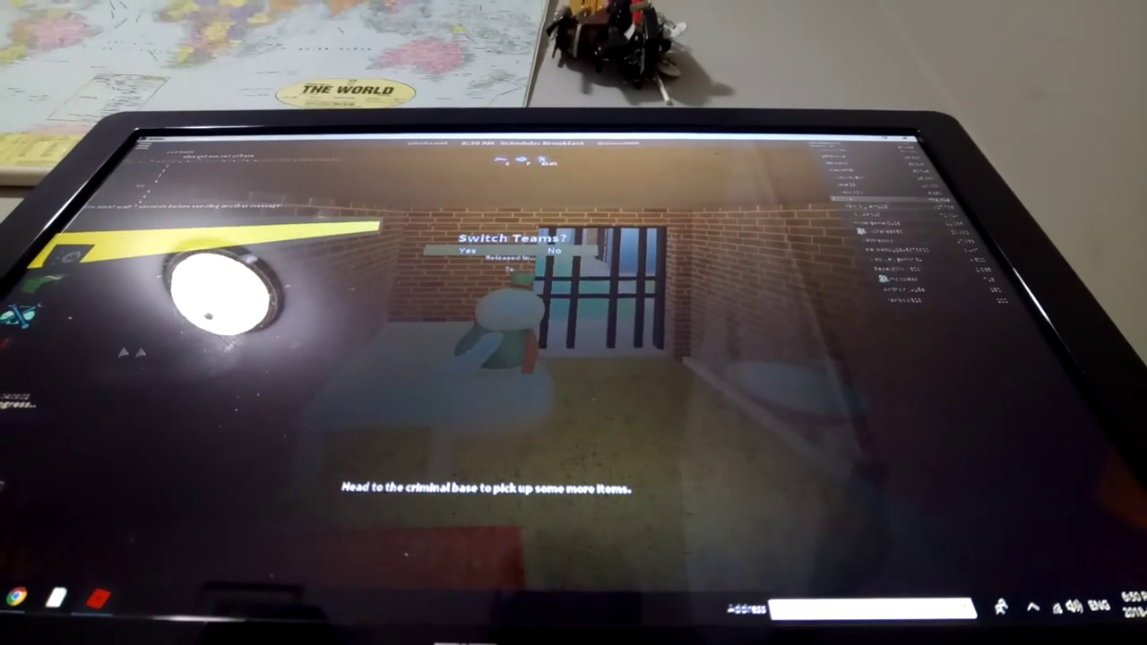
pyautogui.click(452, 249)
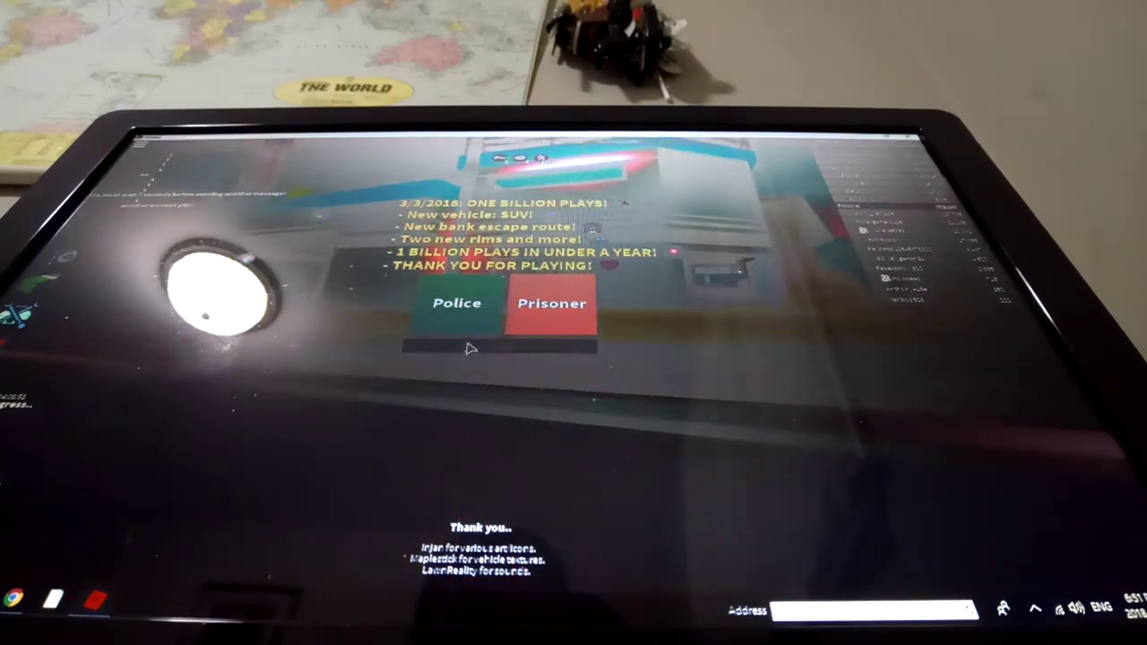
pyautogui.click(444, 315)
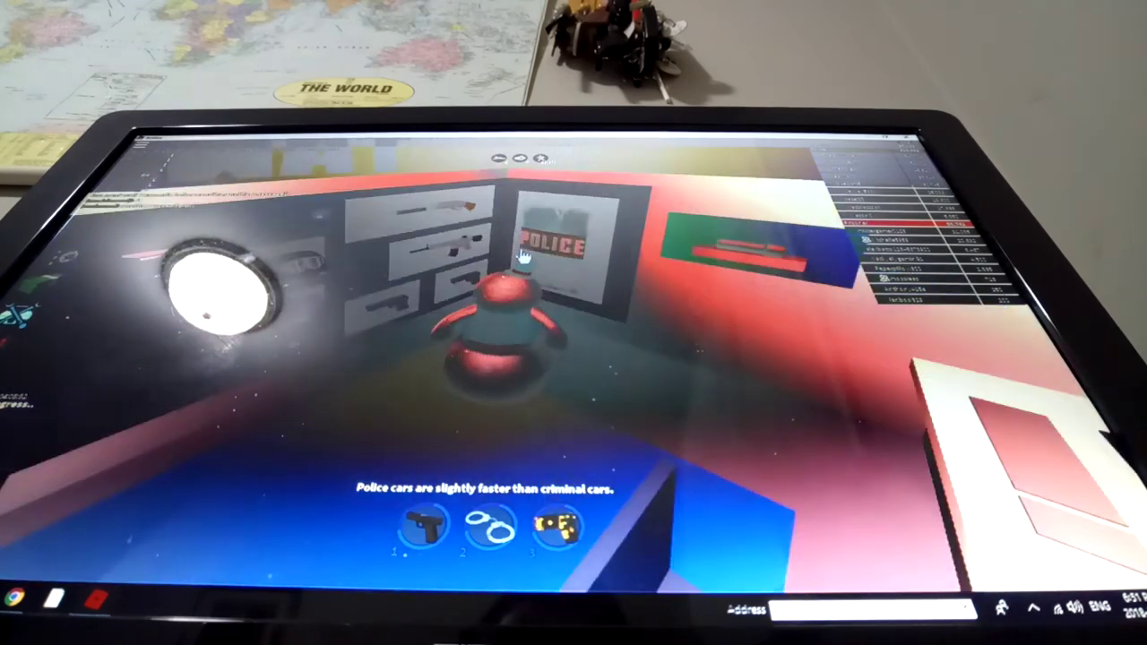
# Step: Look around the equipment room, then reset the police character via Esc, R and Enter
pyautogui.moveTo(609, 242); pyautogui.dragTo(461, 269)
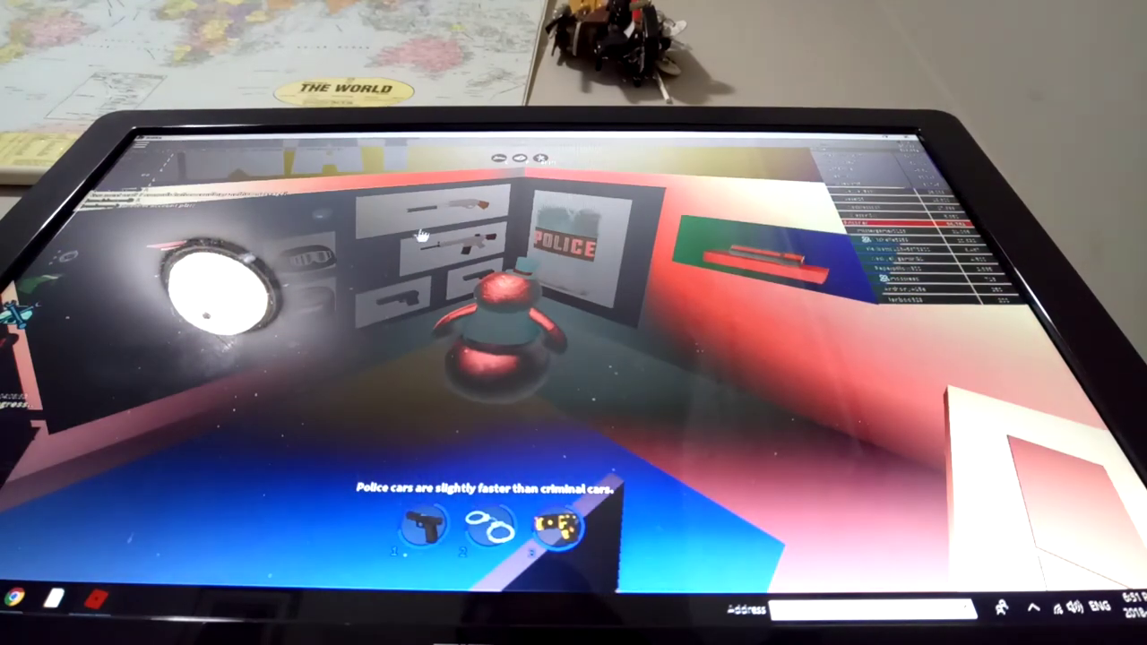
pyautogui.press('Escape')
pyautogui.press('r')
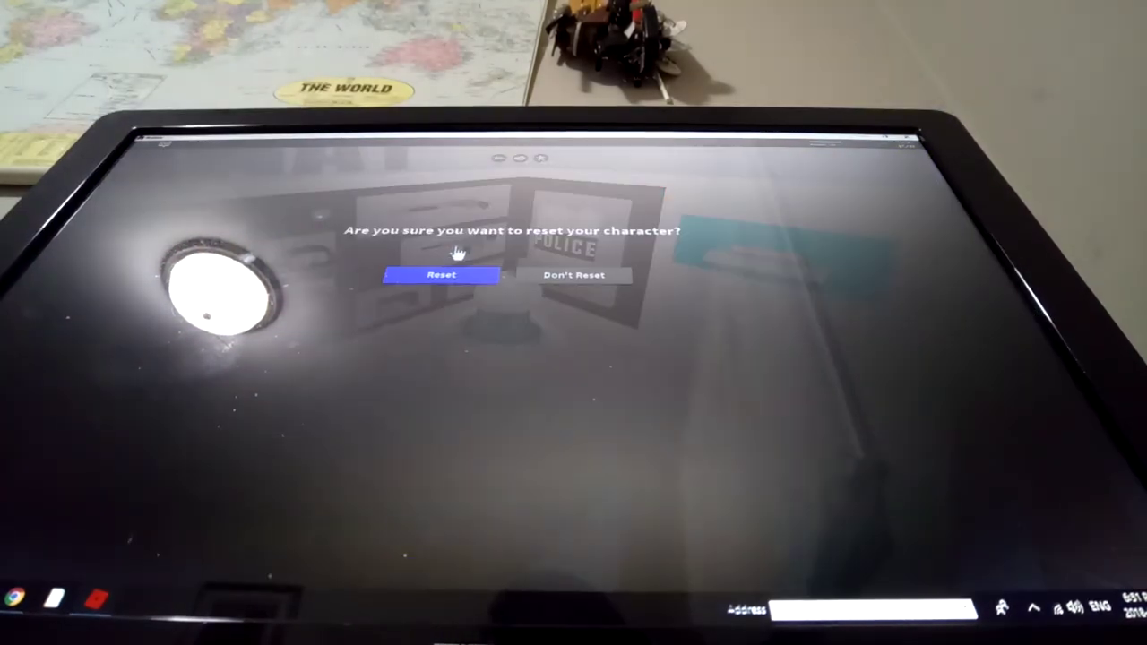
pyautogui.press('Return')
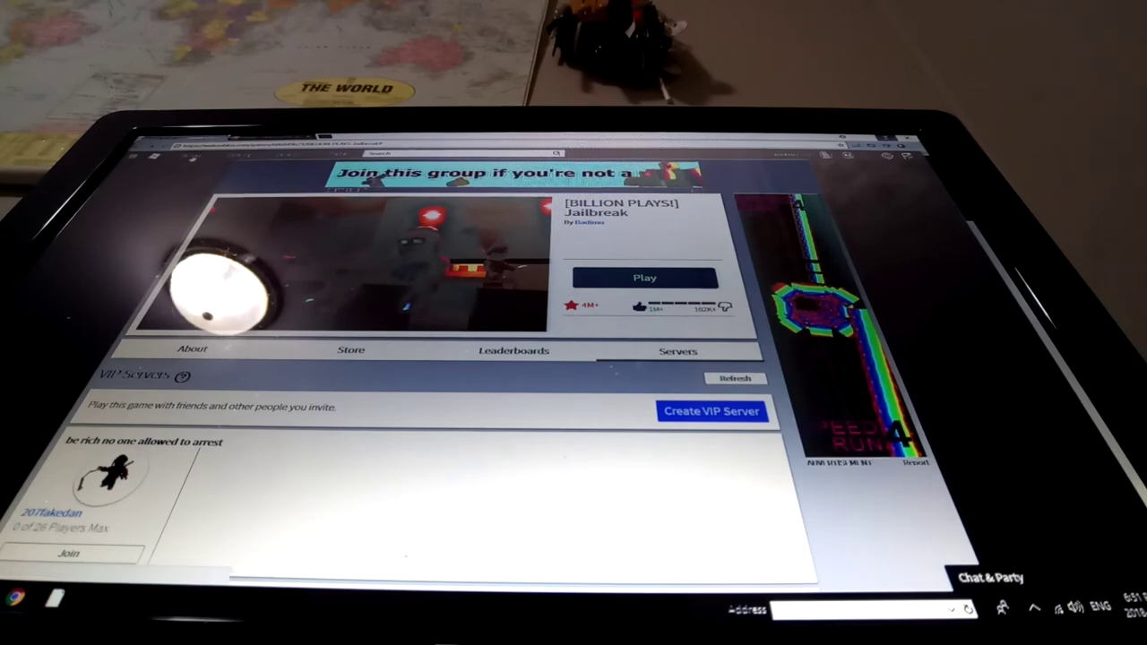
# Step: Go to the Roblox Games page and advance the top carousel three times
pyautogui.click(153, 155)
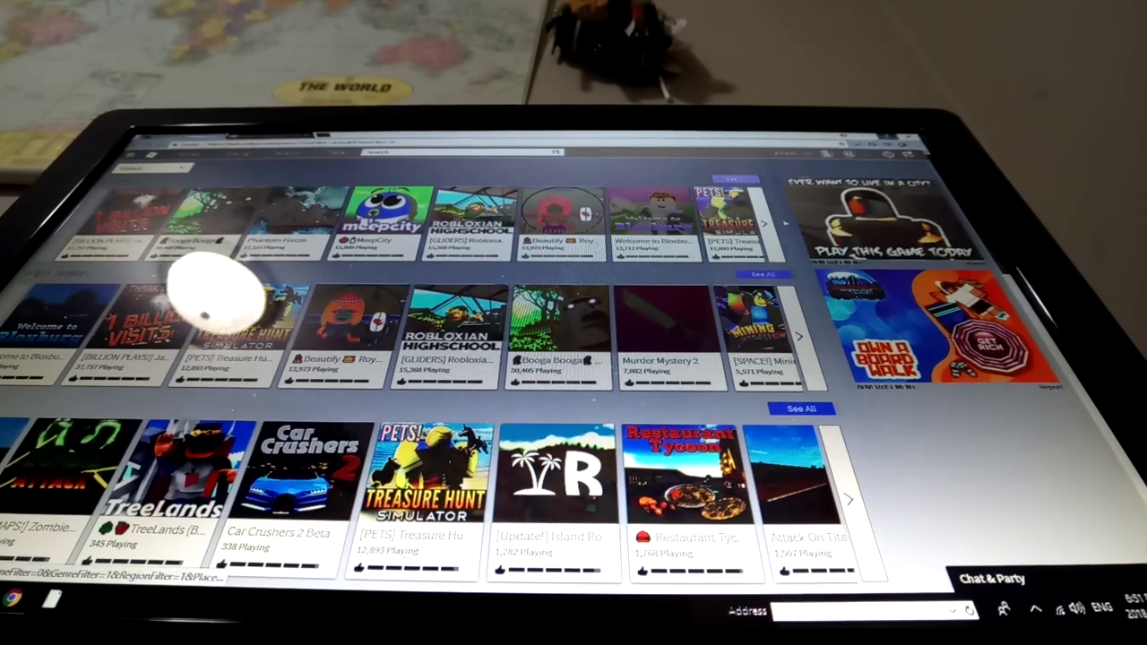
pyautogui.click(764, 224)
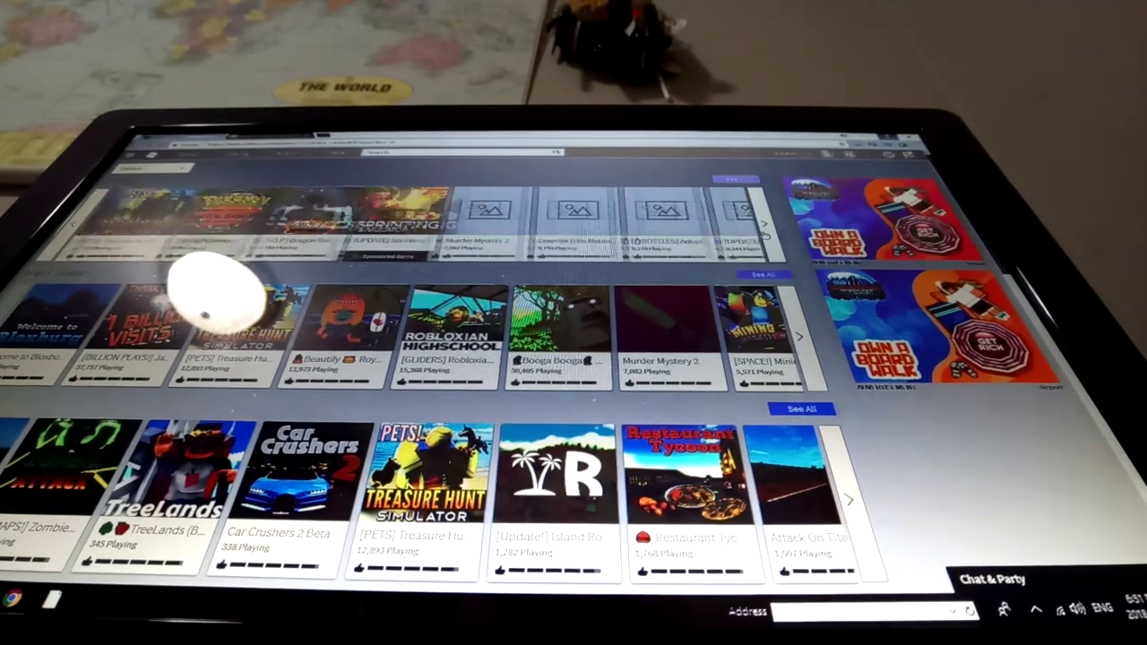
pyautogui.click(764, 224)
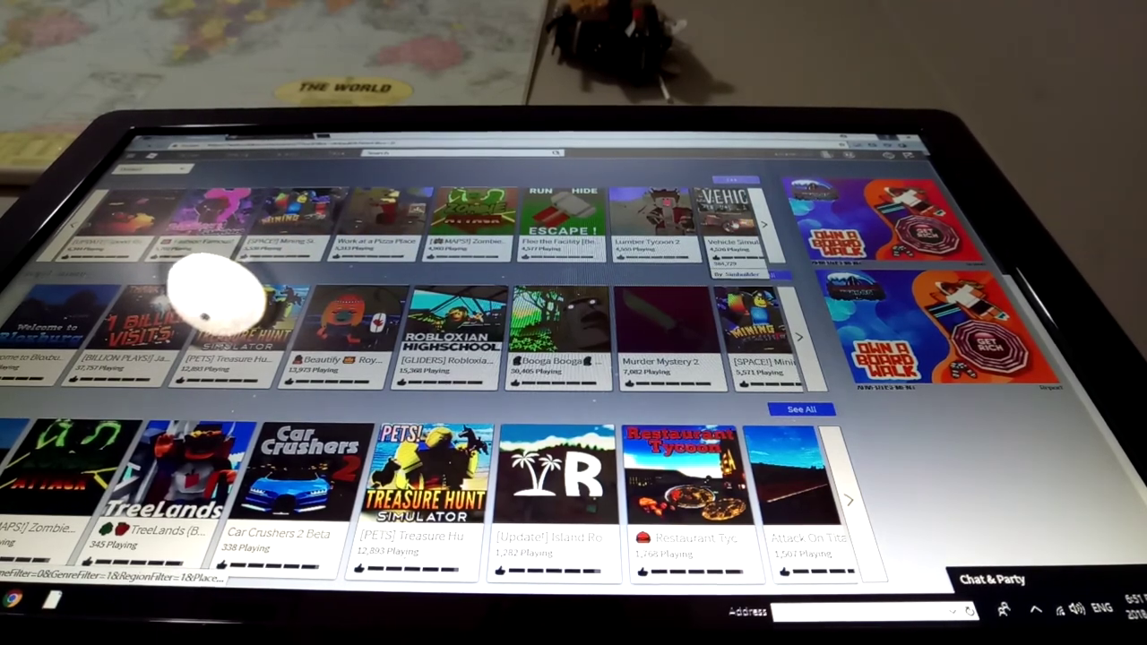
pyautogui.click(765, 224)
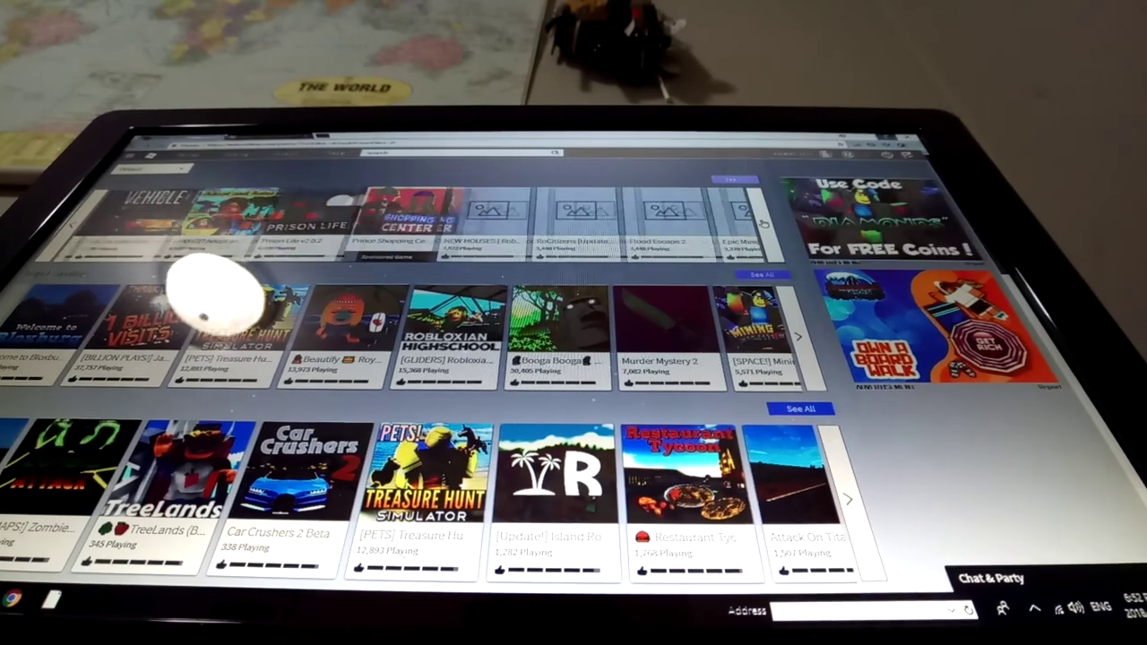